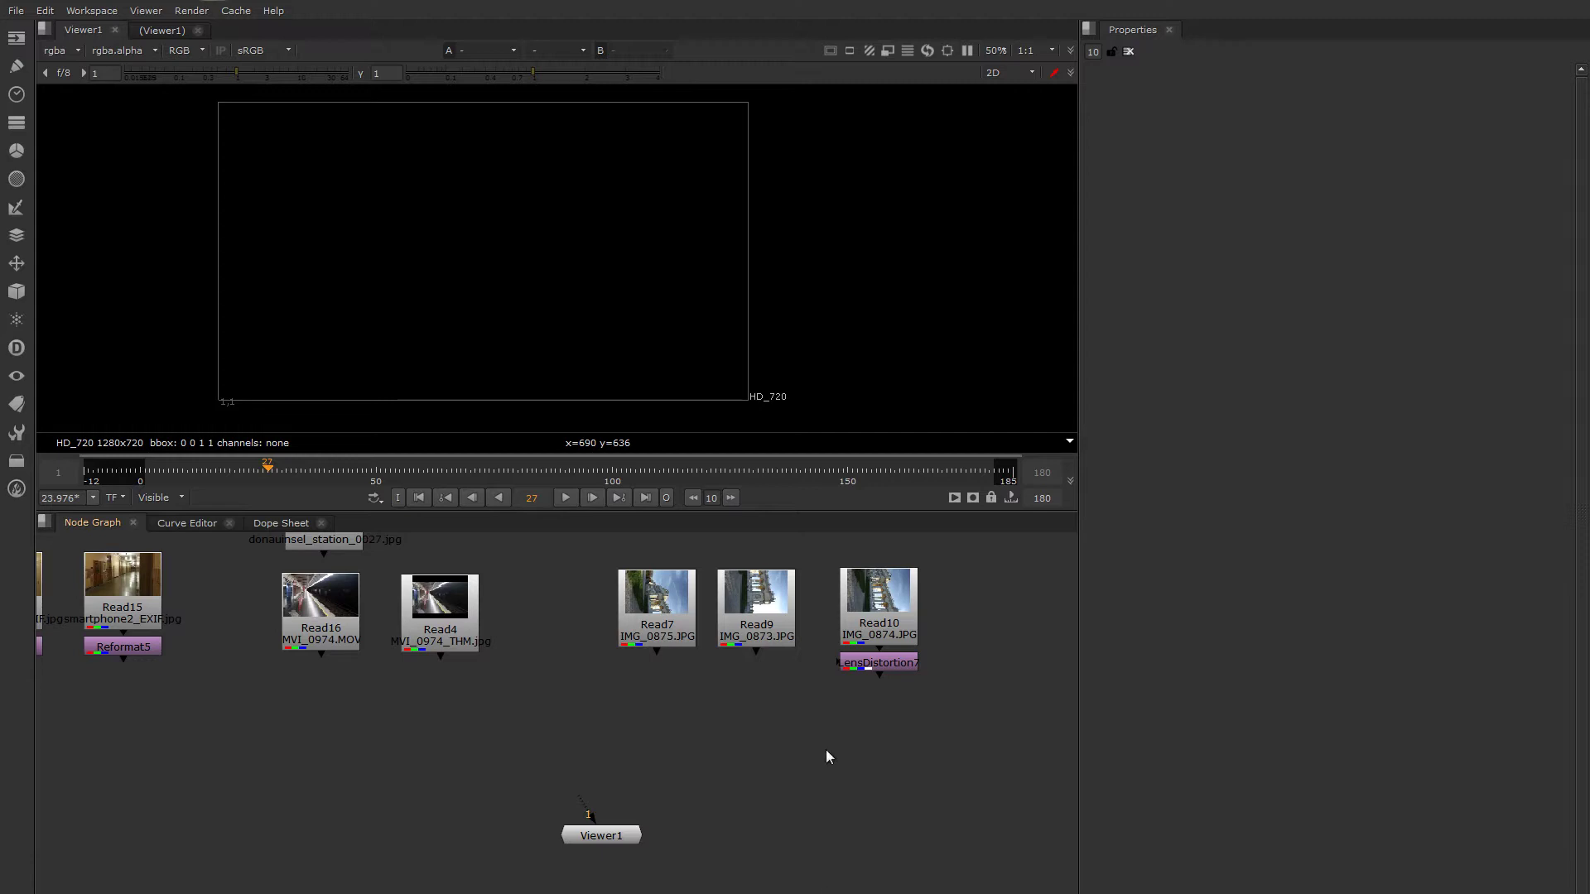
- Show Read10's metadata in a taller properties panel with a wider key column
double_click(883, 606)
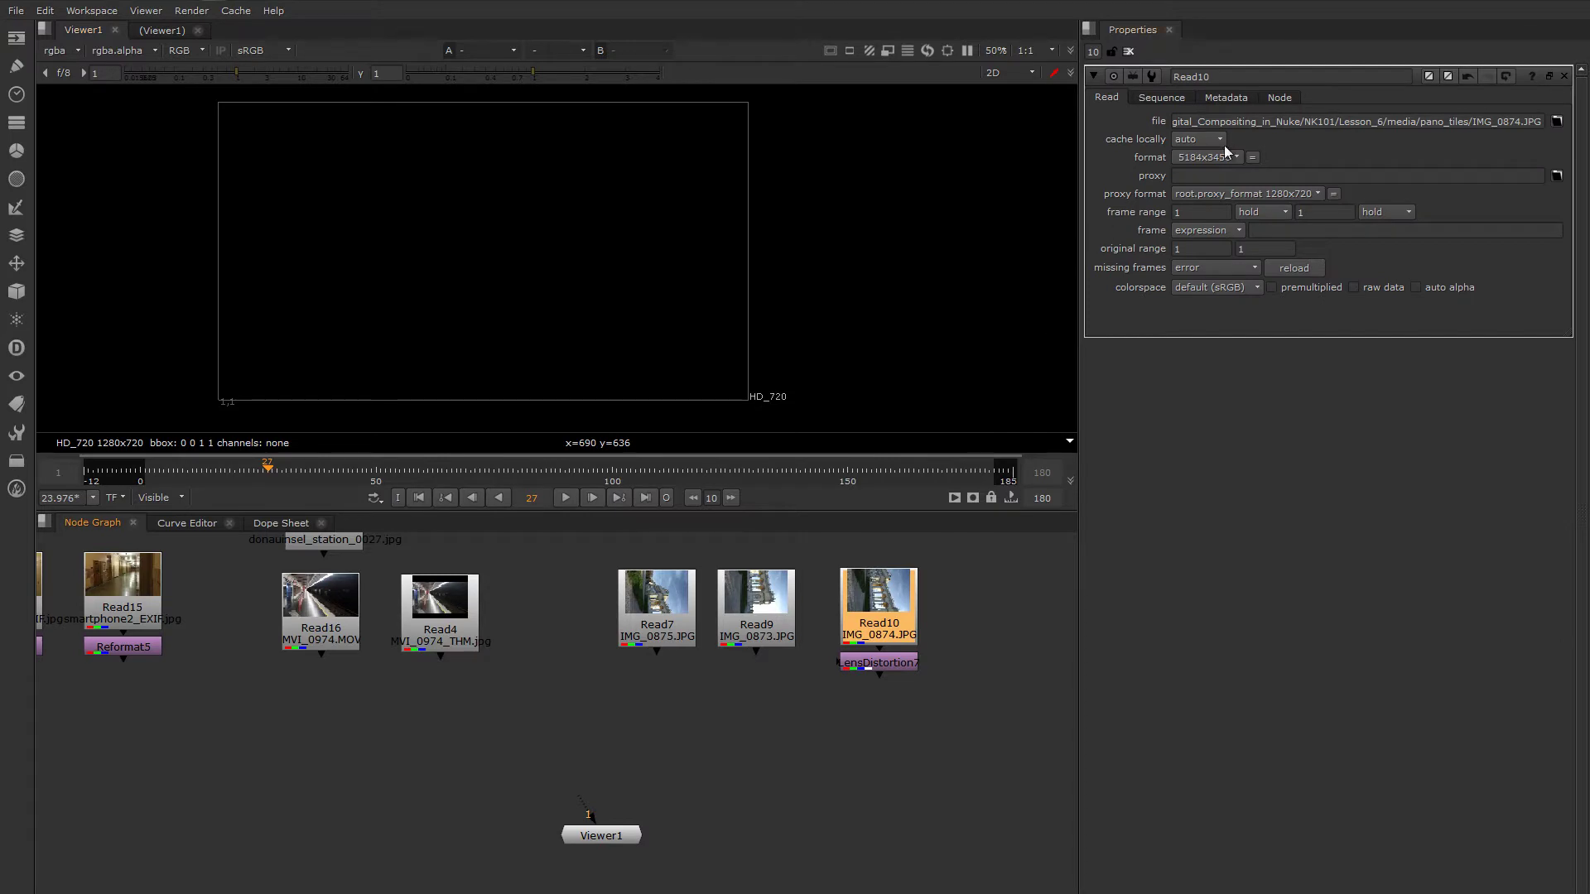
left_click(1223, 98)
left_click_drag(1563, 341, 1570, 656)
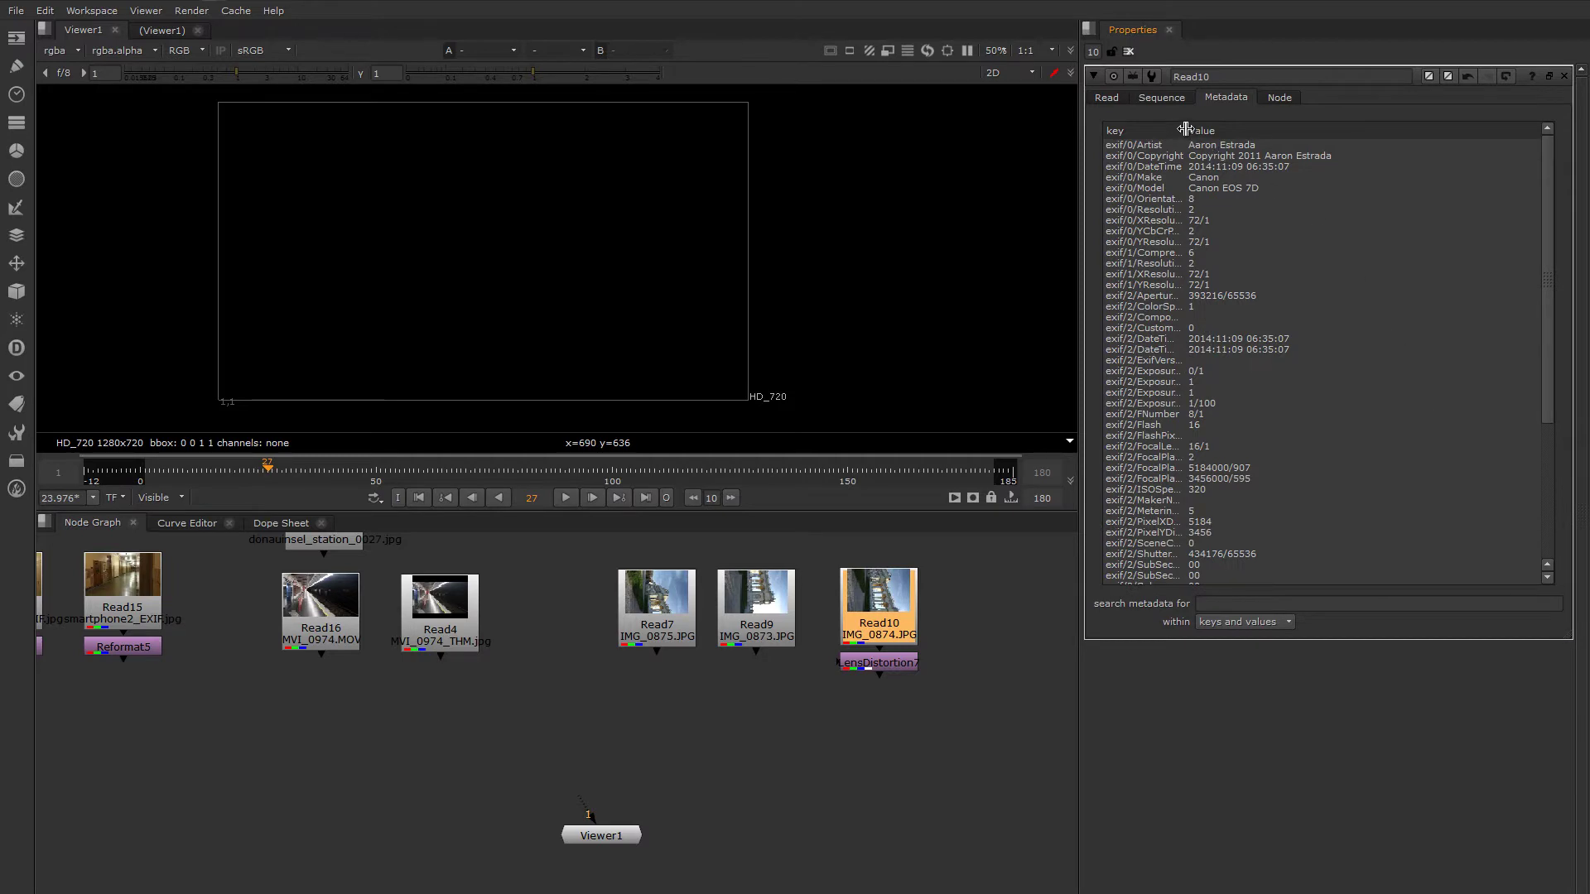
left_click_drag(1186, 130, 1243, 130)
- Add a ViewMetaData node, connect it to Read10, and close its panel
left_click(939, 709)
key("Tab")
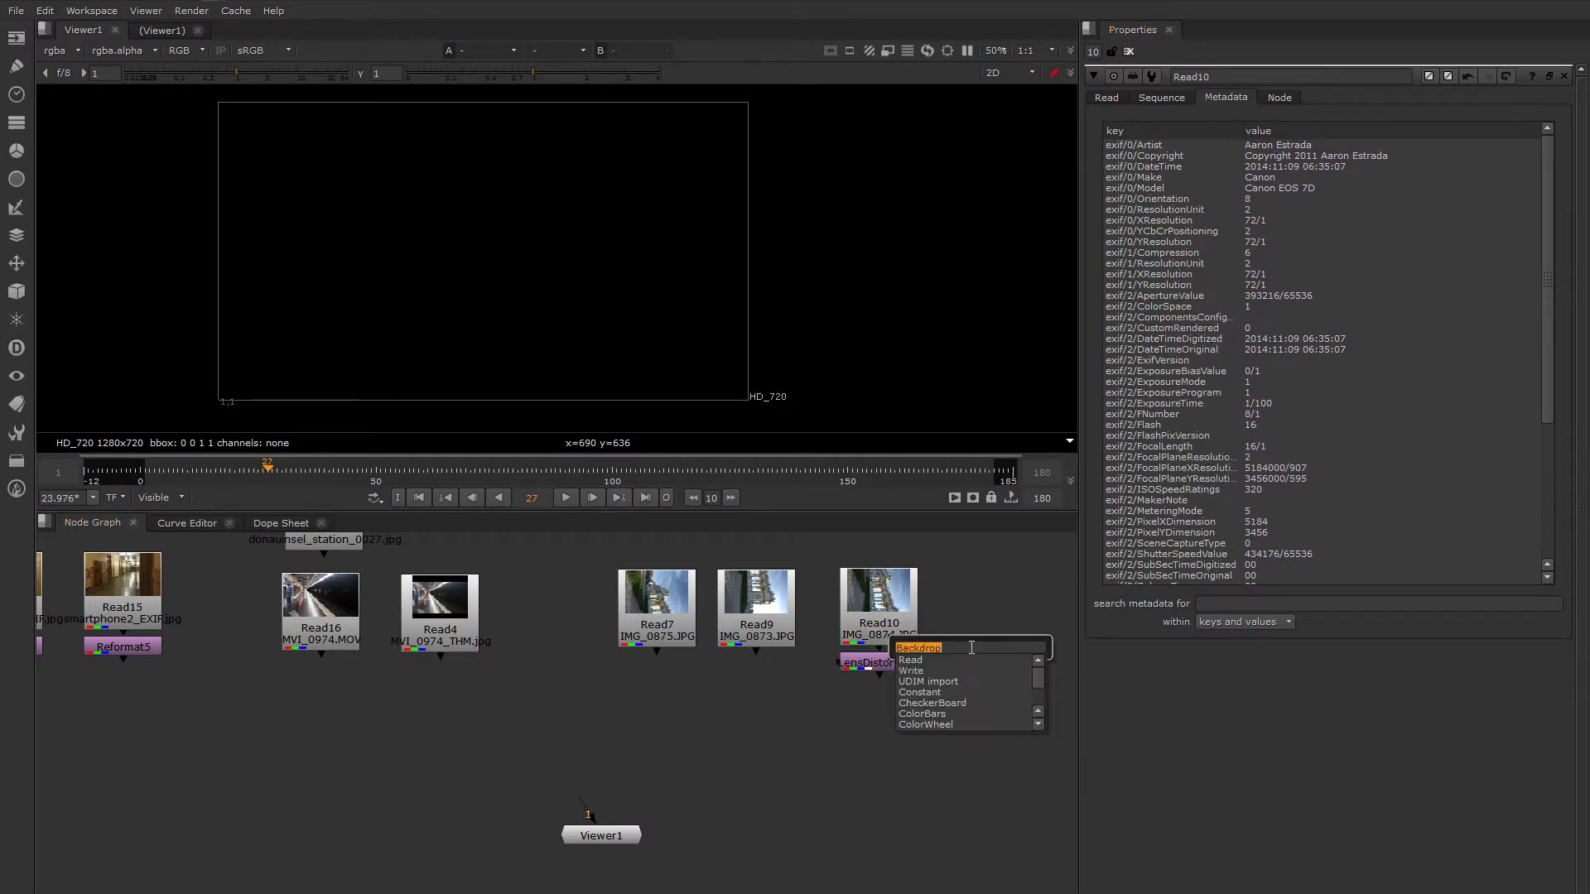
type("view")
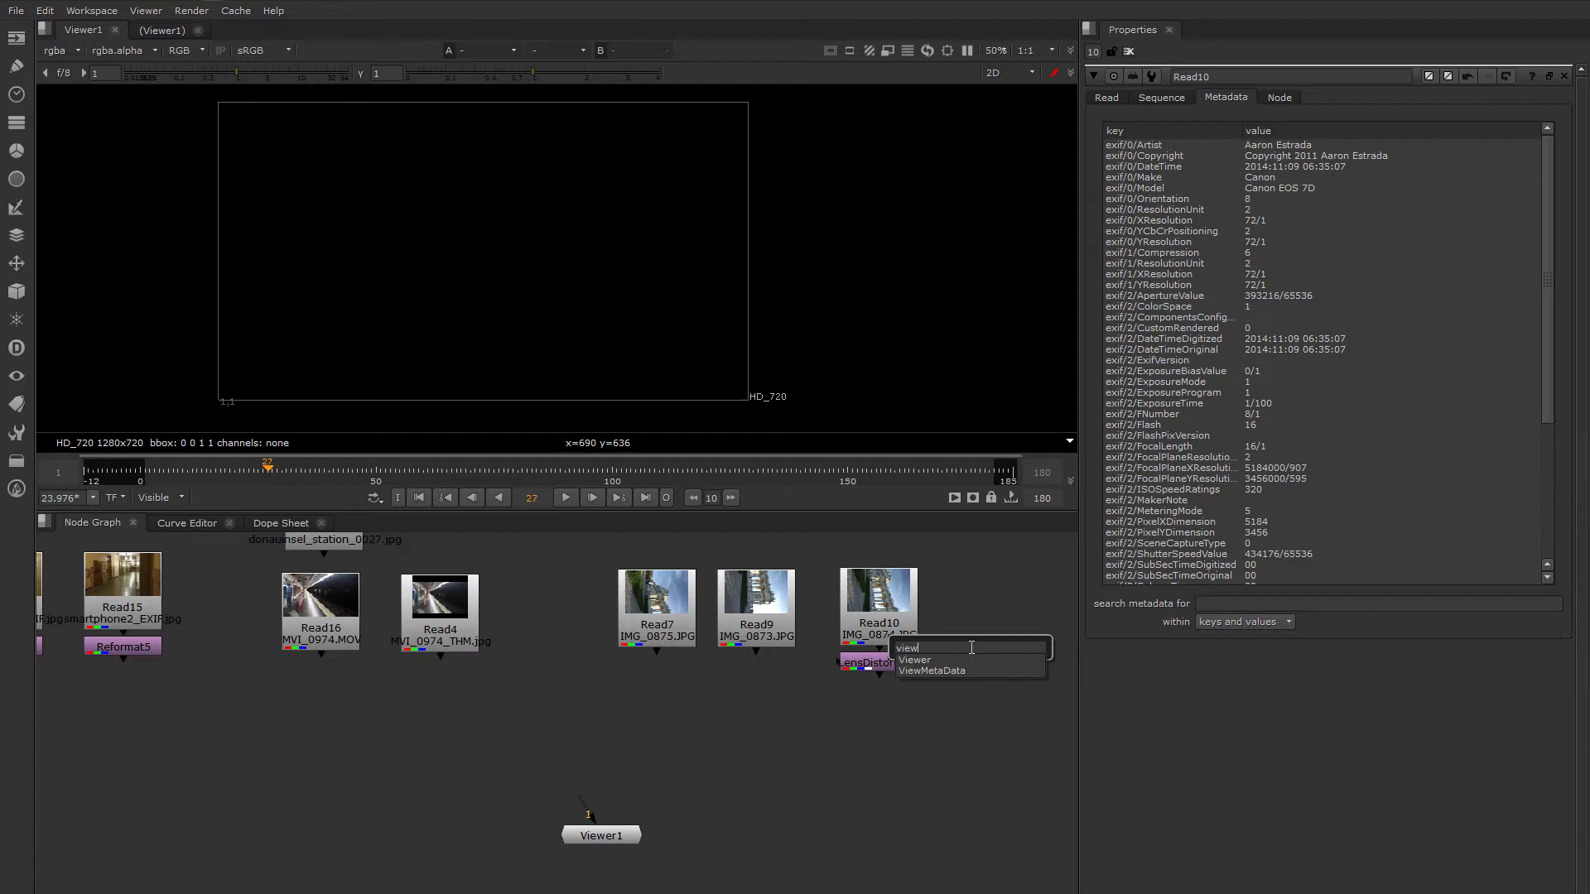
key("Down")
key("Return")
left_click_drag(956, 629, 889, 608)
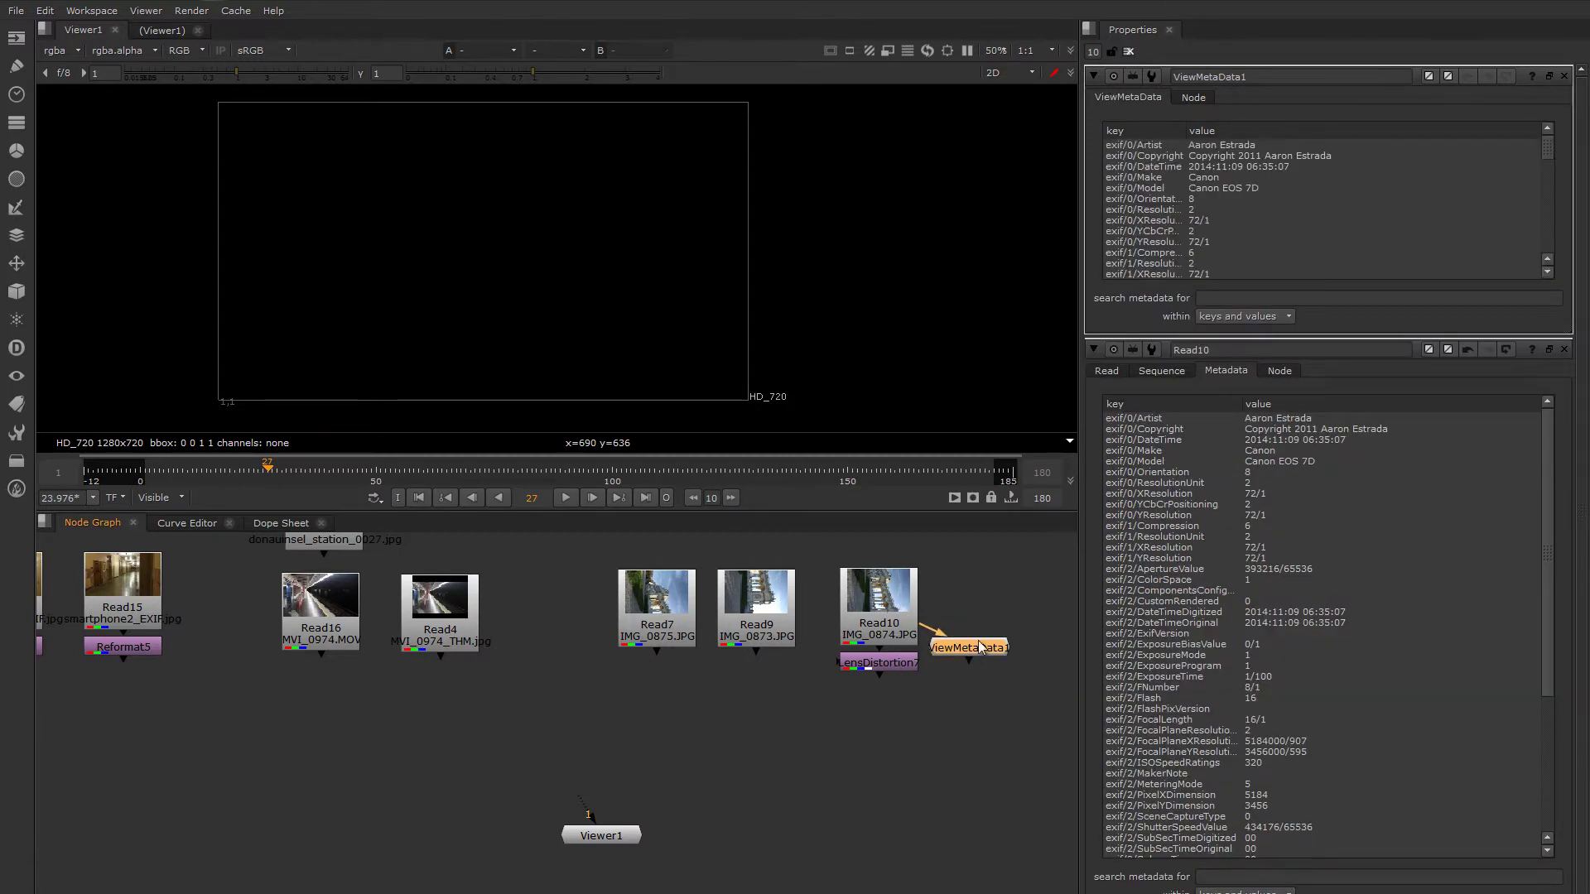
left_click(1563, 75)
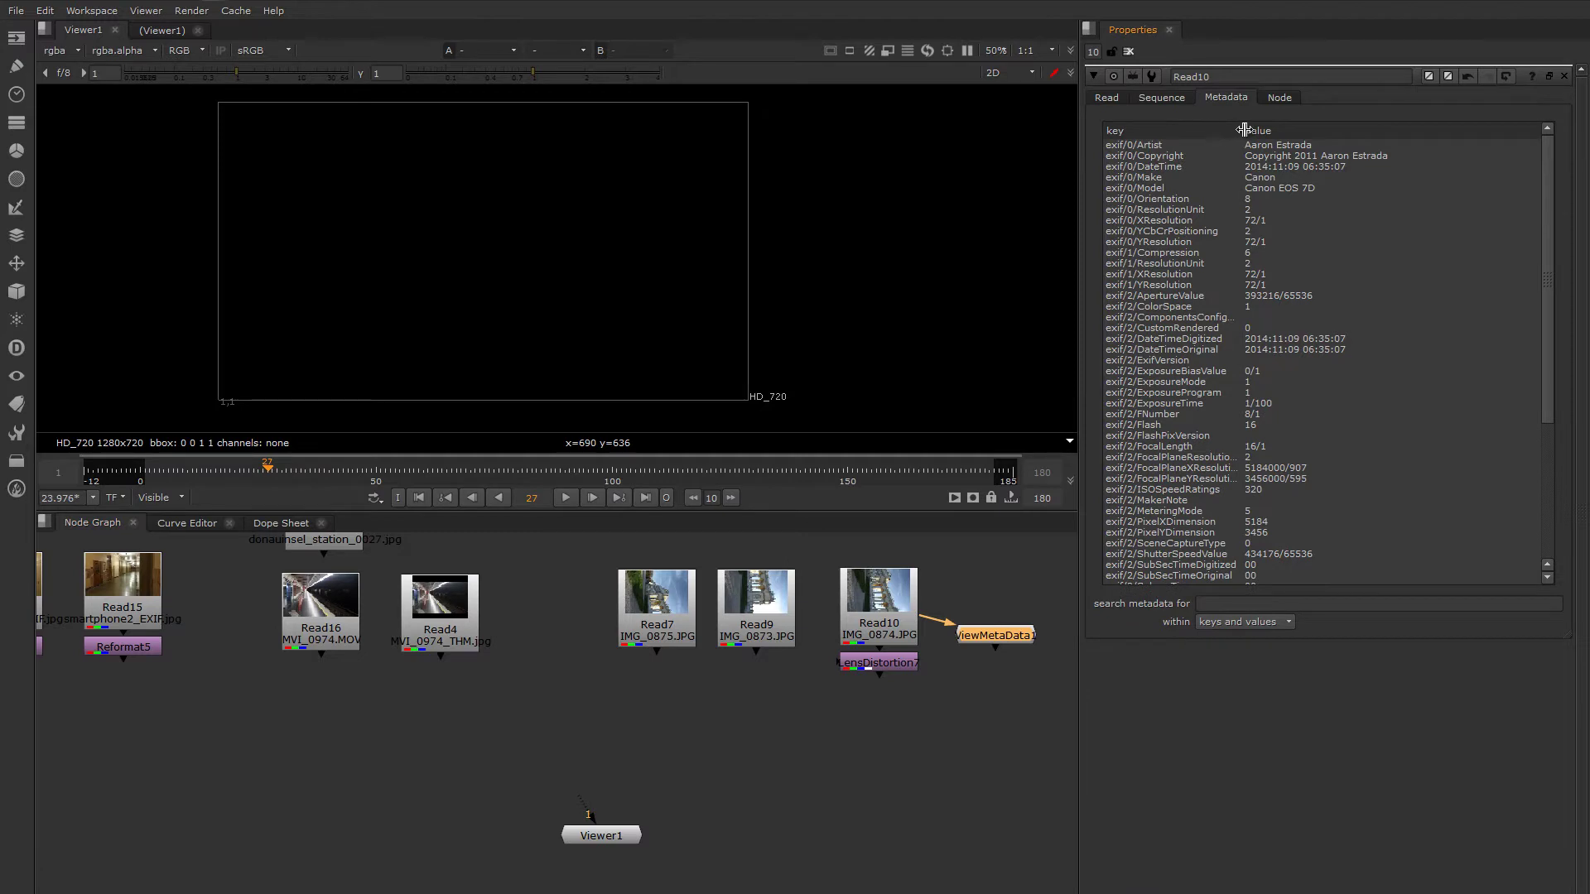
- Widen the key column and highlight the exif/0/Model row reading Canon EOS 7D
left_click_drag(1241, 130, 1267, 132)
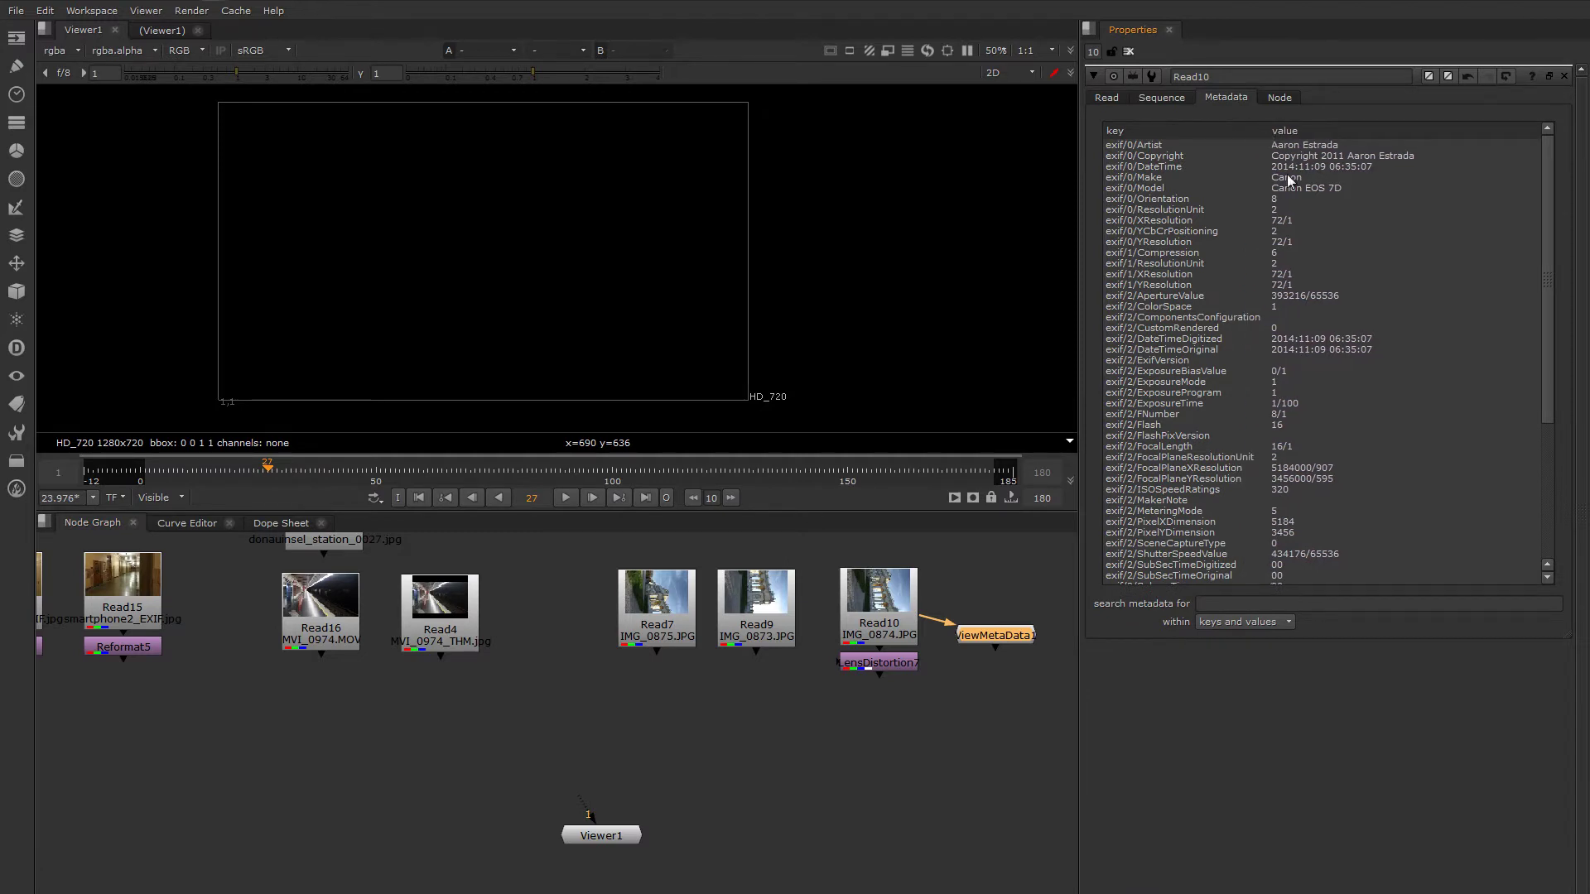
left_click(1135, 189)
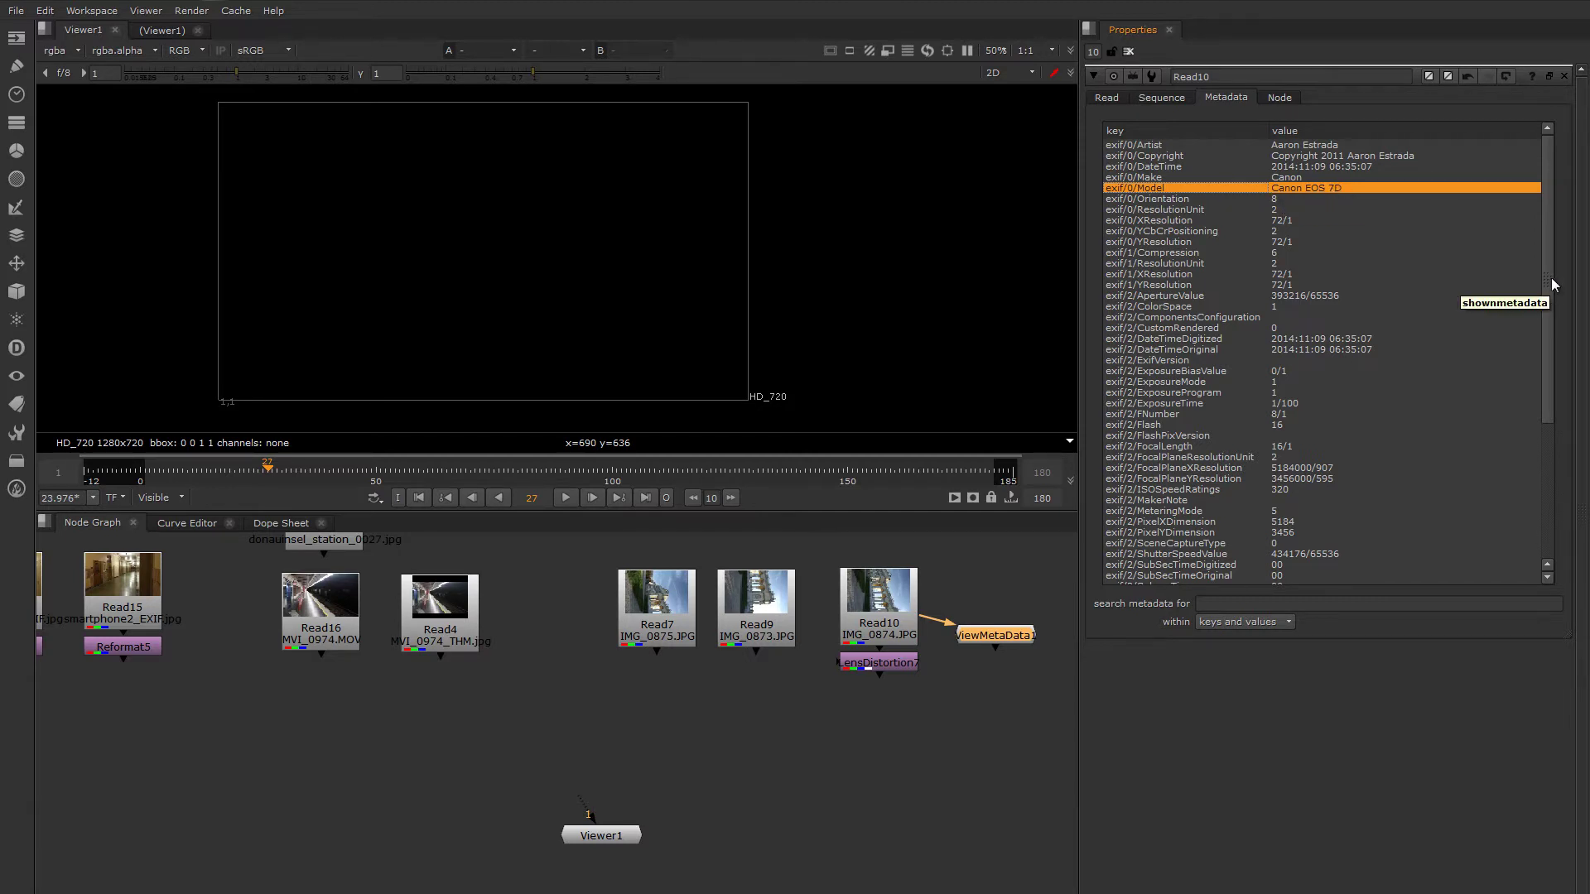
scroll(1548, 297, "down", 1)
scroll(1548, 296, "up", 1)
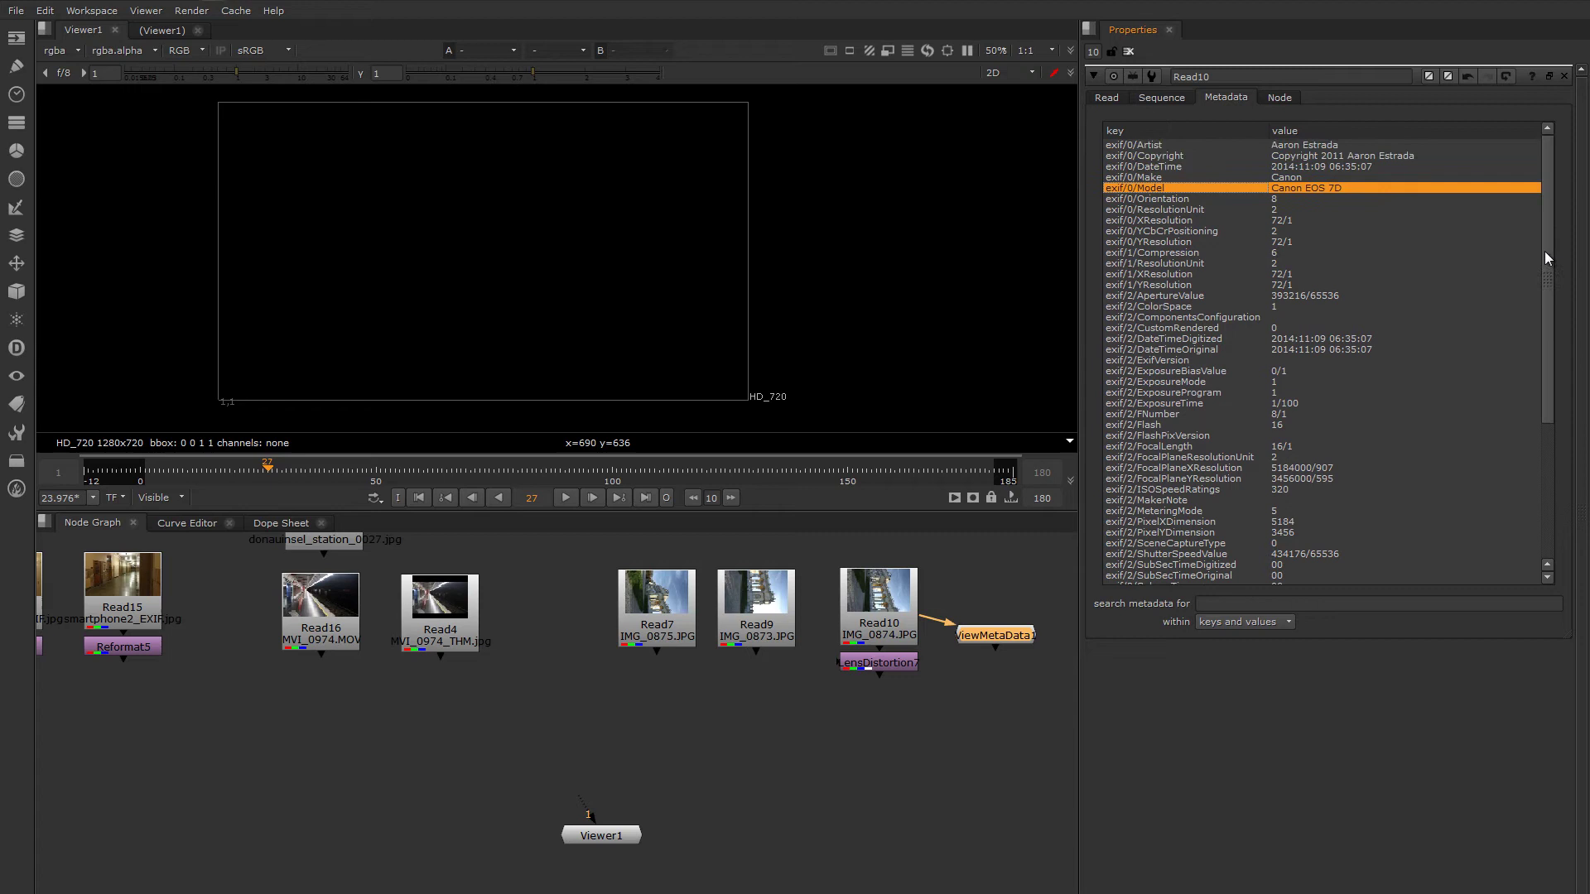
scroll(1545, 265, "down", 2)
scroll(1544, 258, "up", 2)
left_click_drag(1543, 311, 1555, 468)
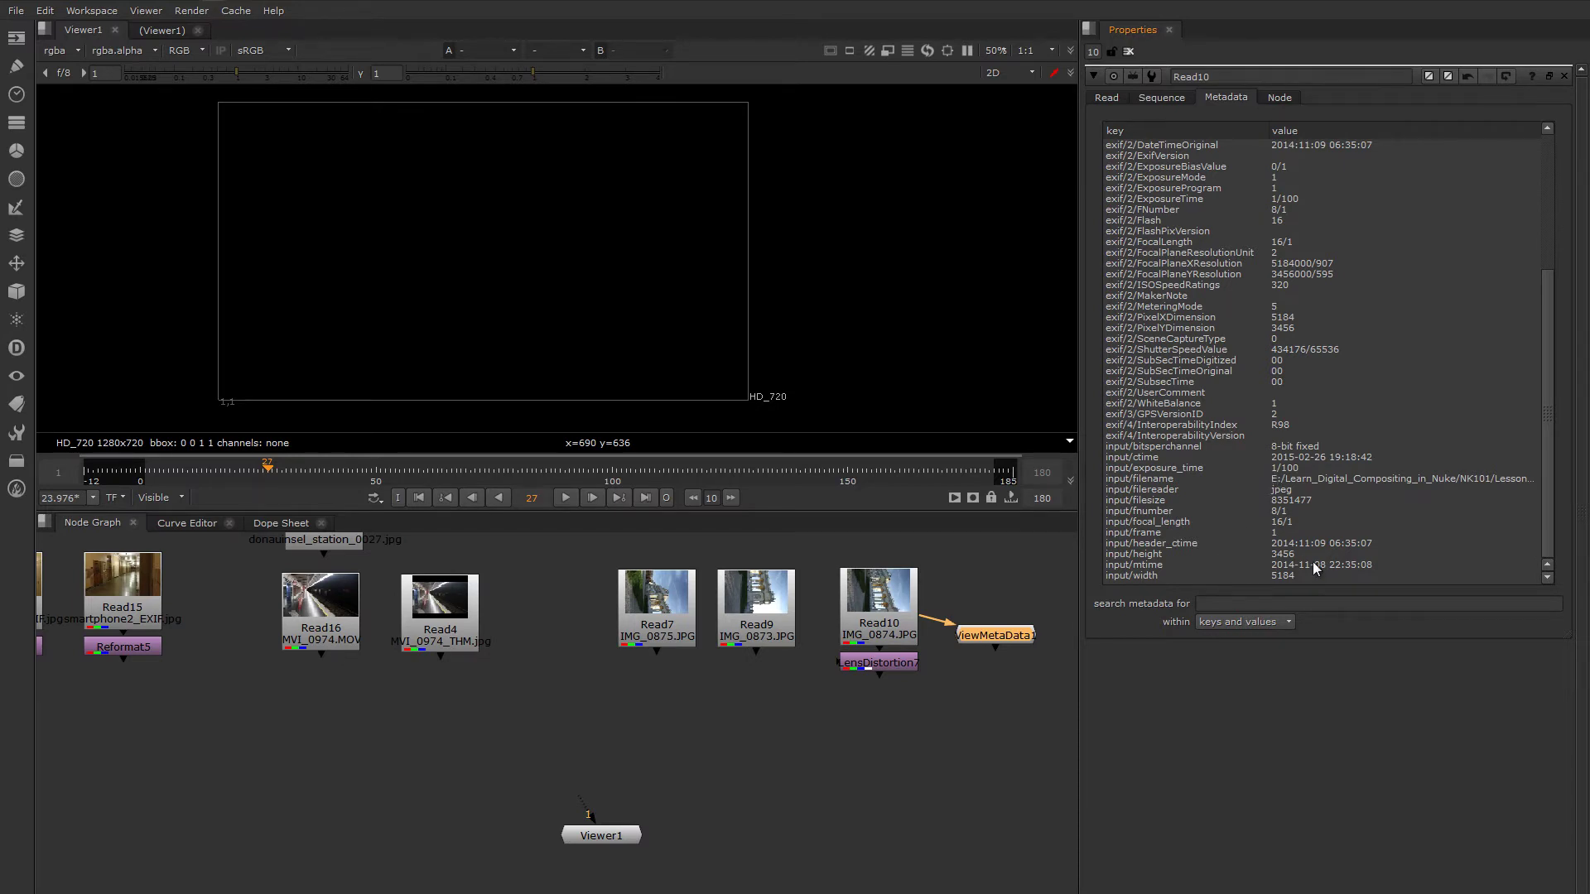
left_click_drag(1550, 507, 1543, 359)
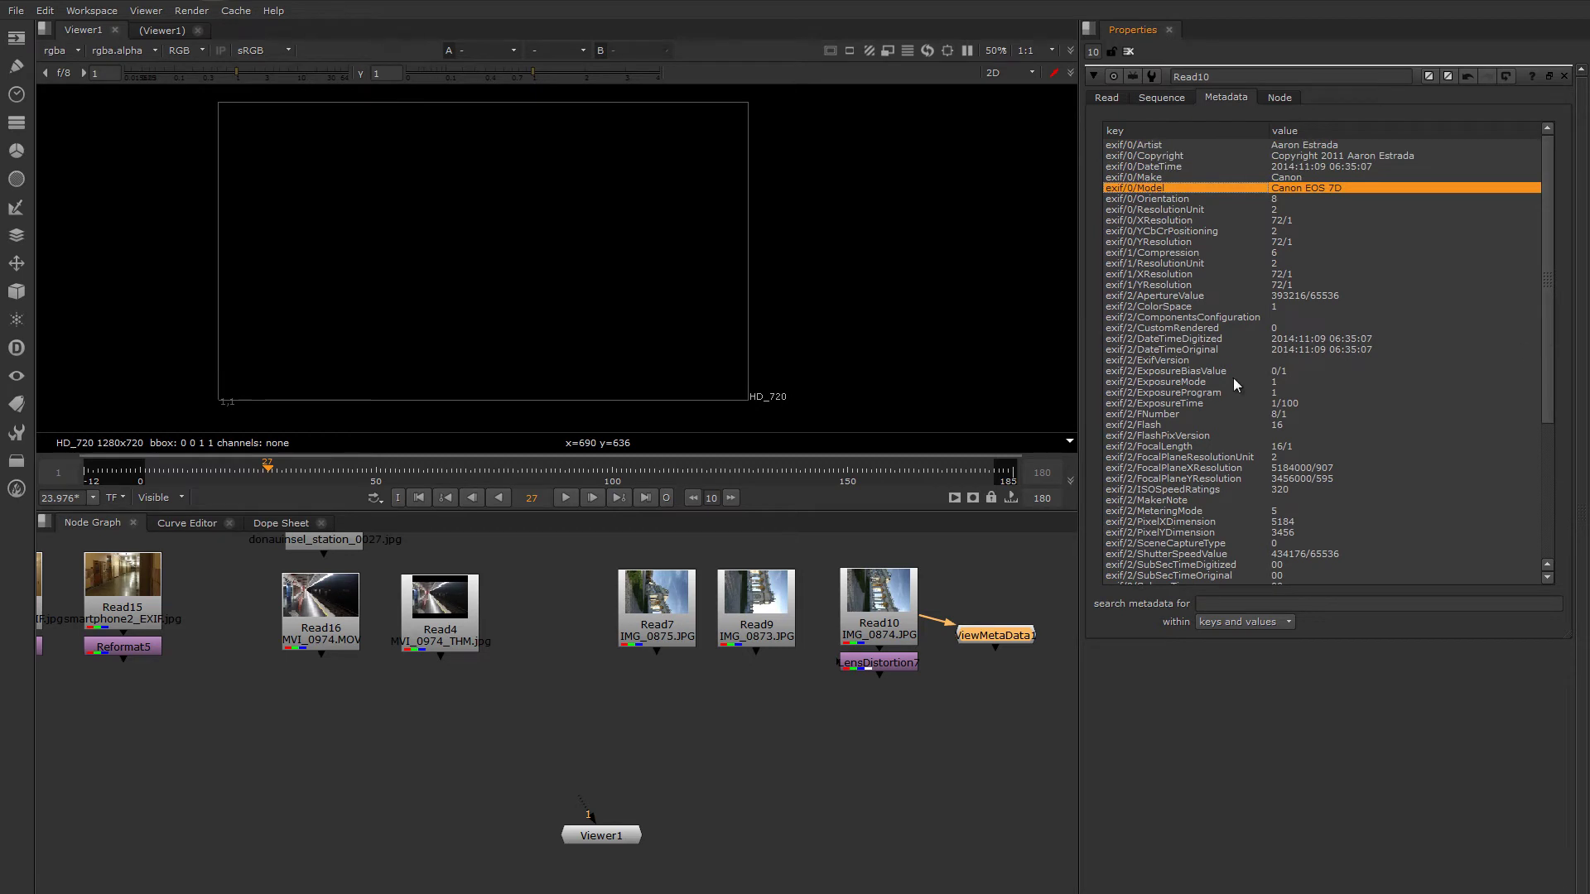
scroll(1546, 292, "down", 2)
scroll(1548, 292, "up", 2)
- Search Google for 'Canon eos 7d sensor size' and copy the 22.3 x 14.9 dimensions
key("alt+Tab")
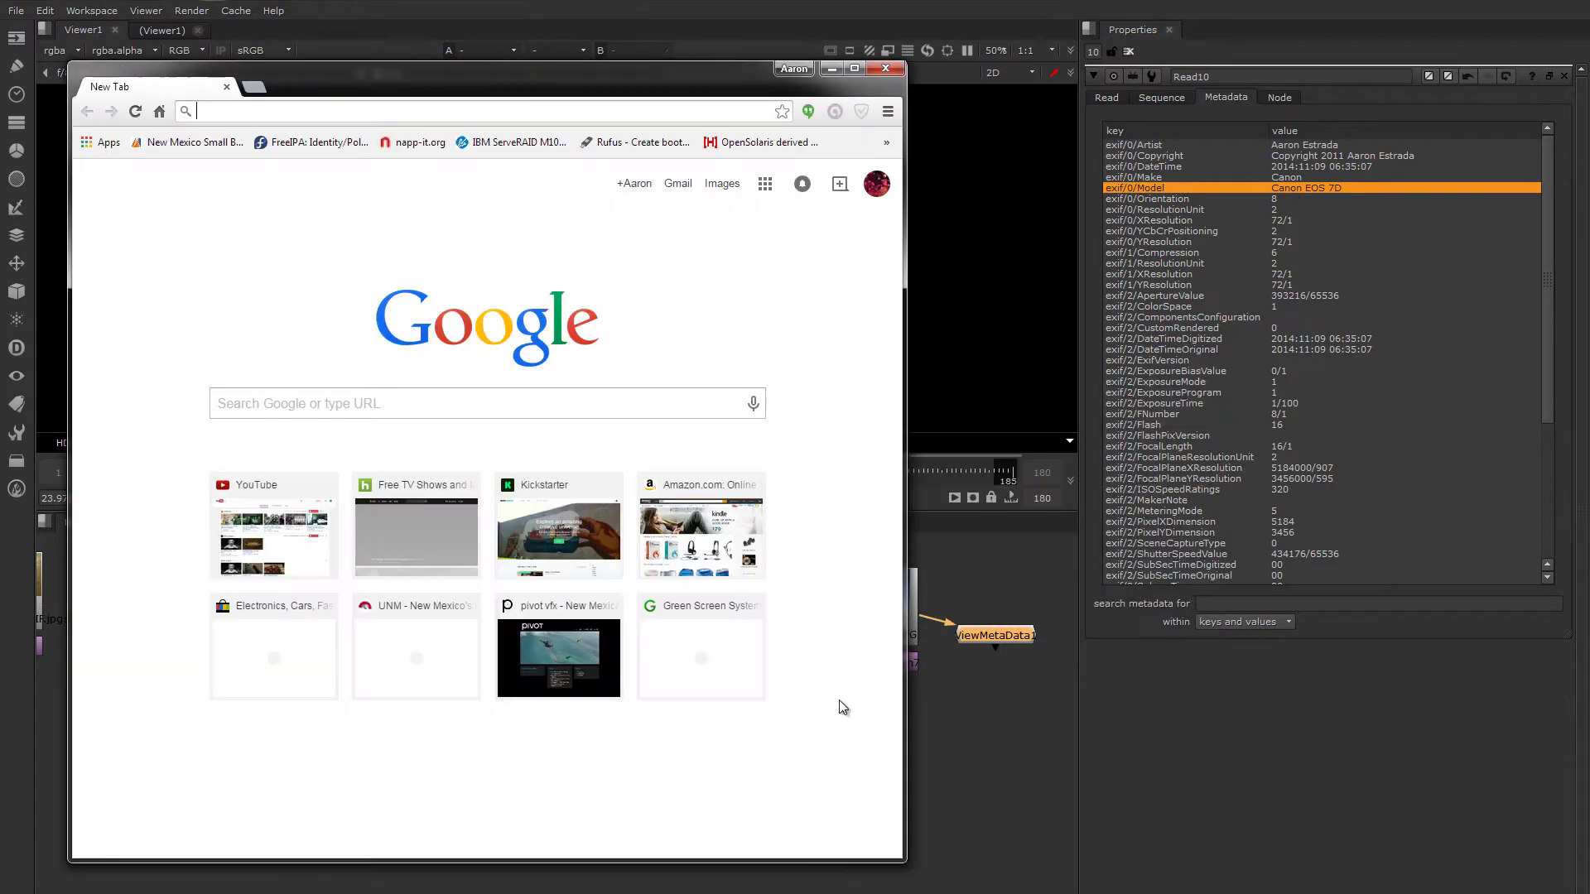
left_click_drag(621, 84, 792, 73)
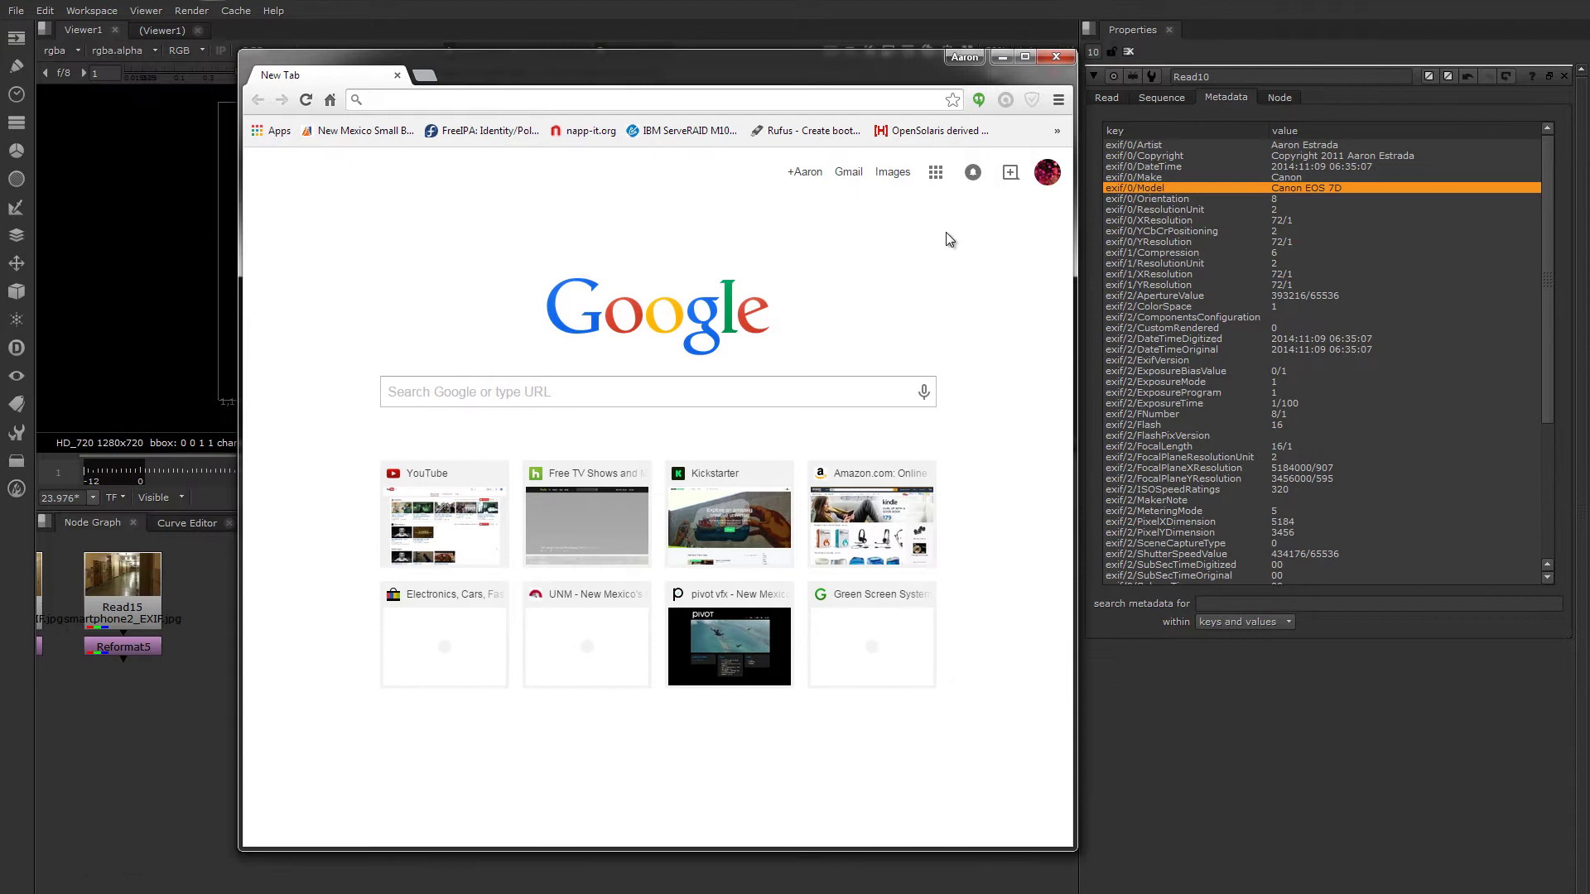
left_click(528, 395)
type("Canon e")
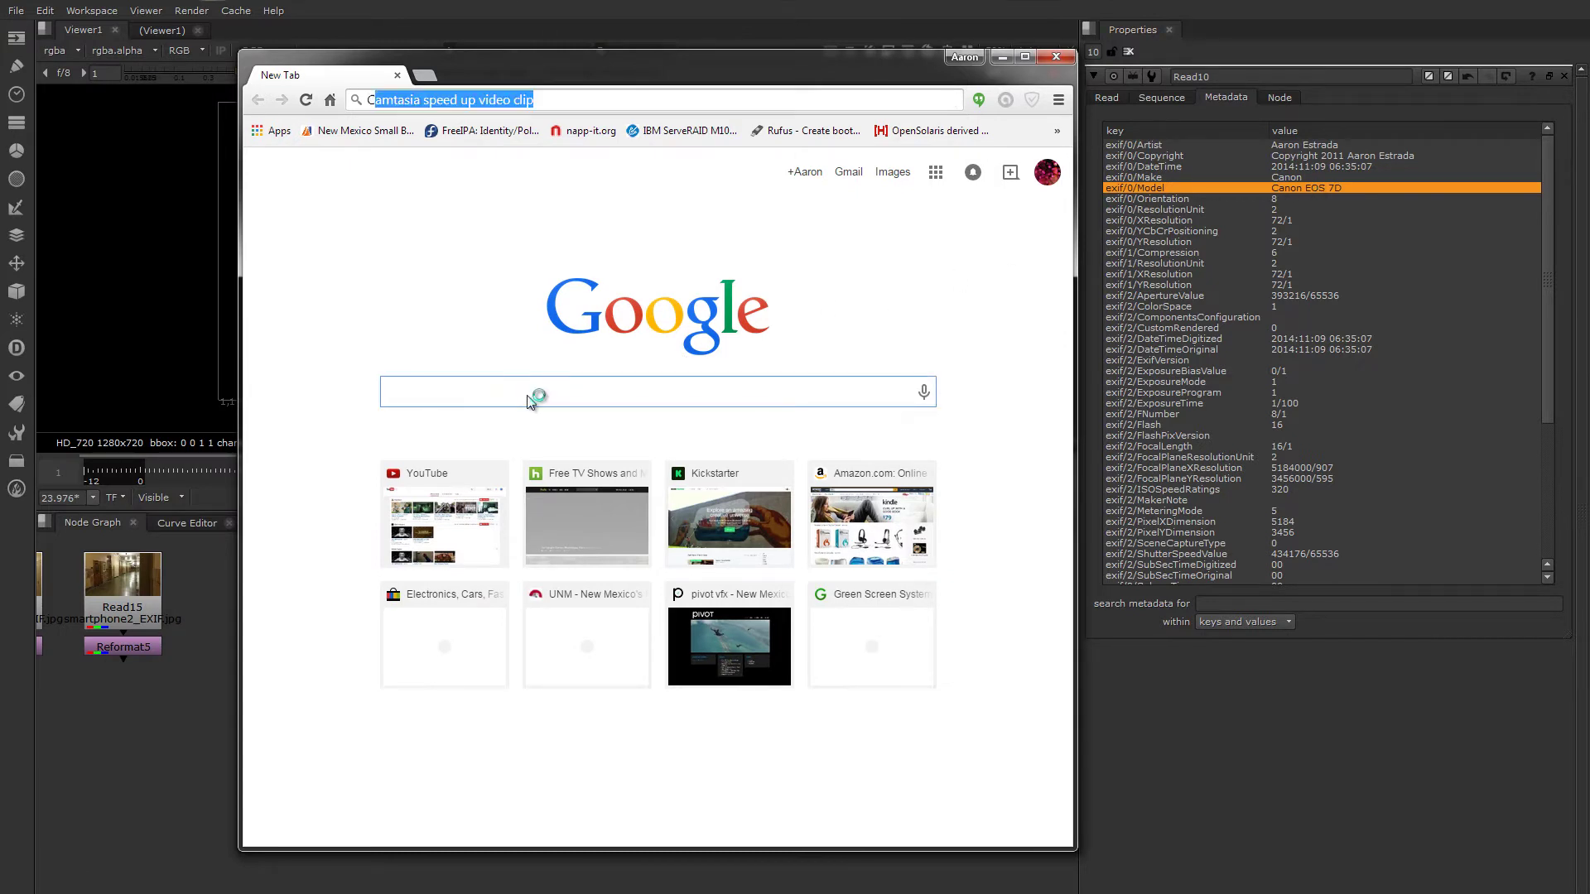
type("os ")
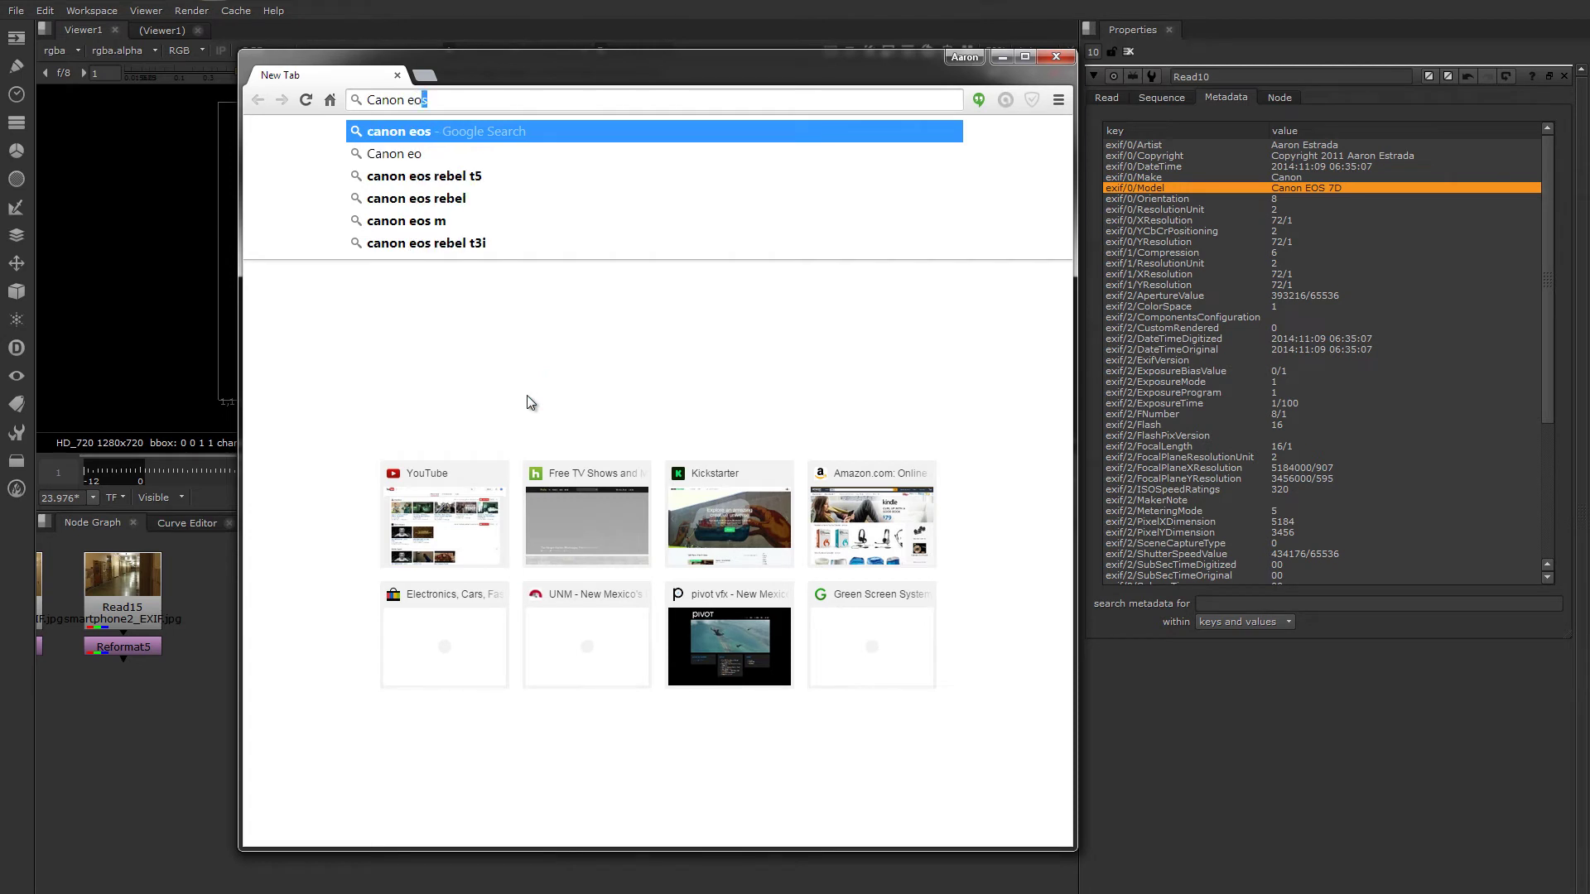
type("7d")
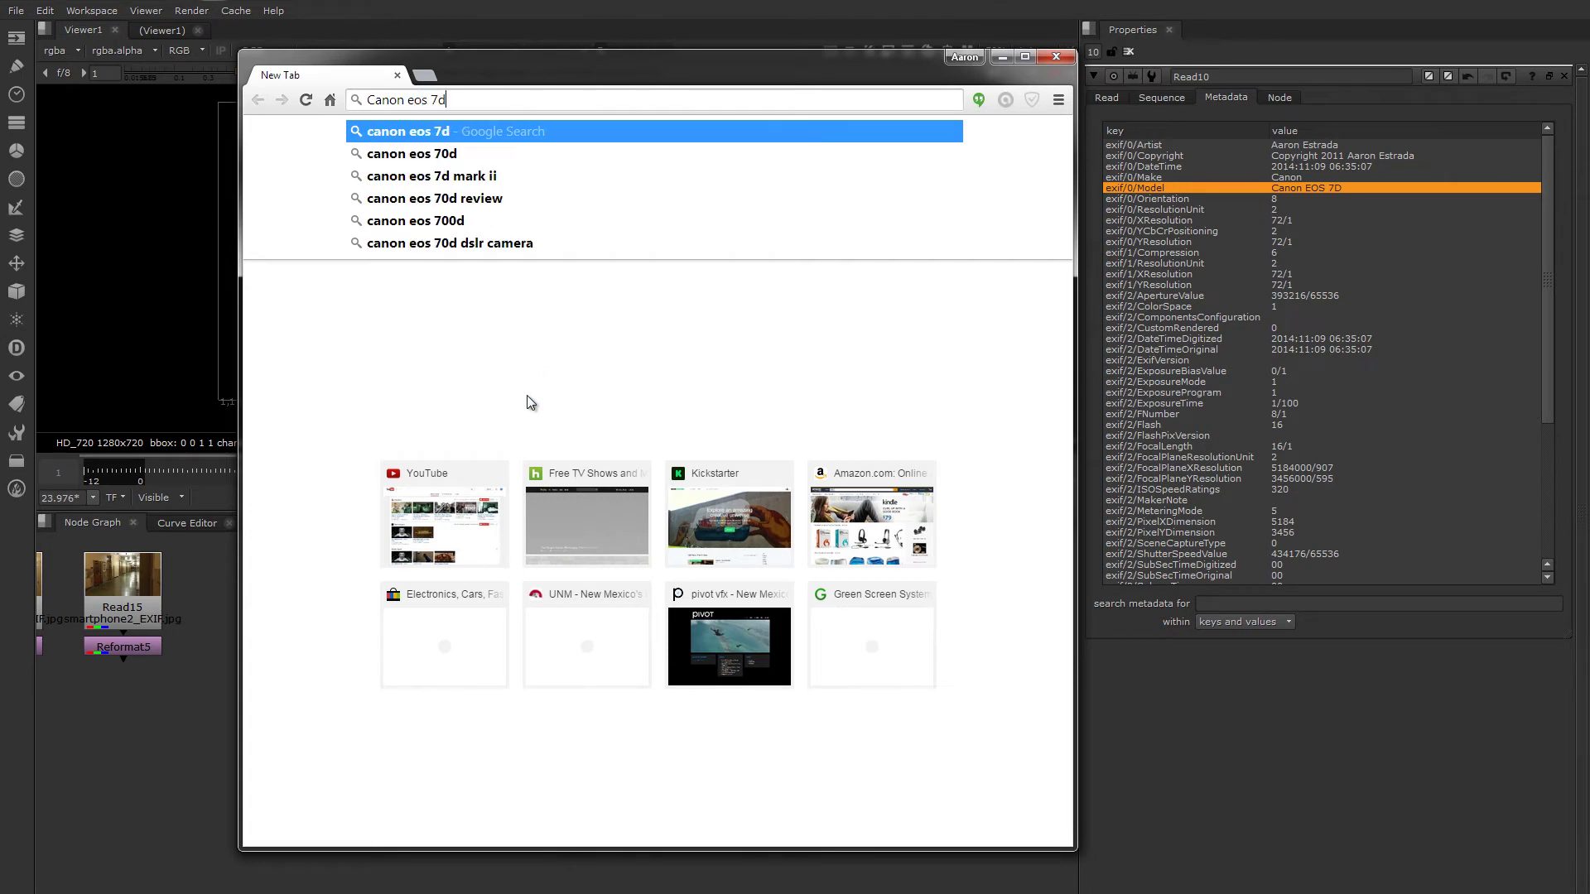
type(" sensor size")
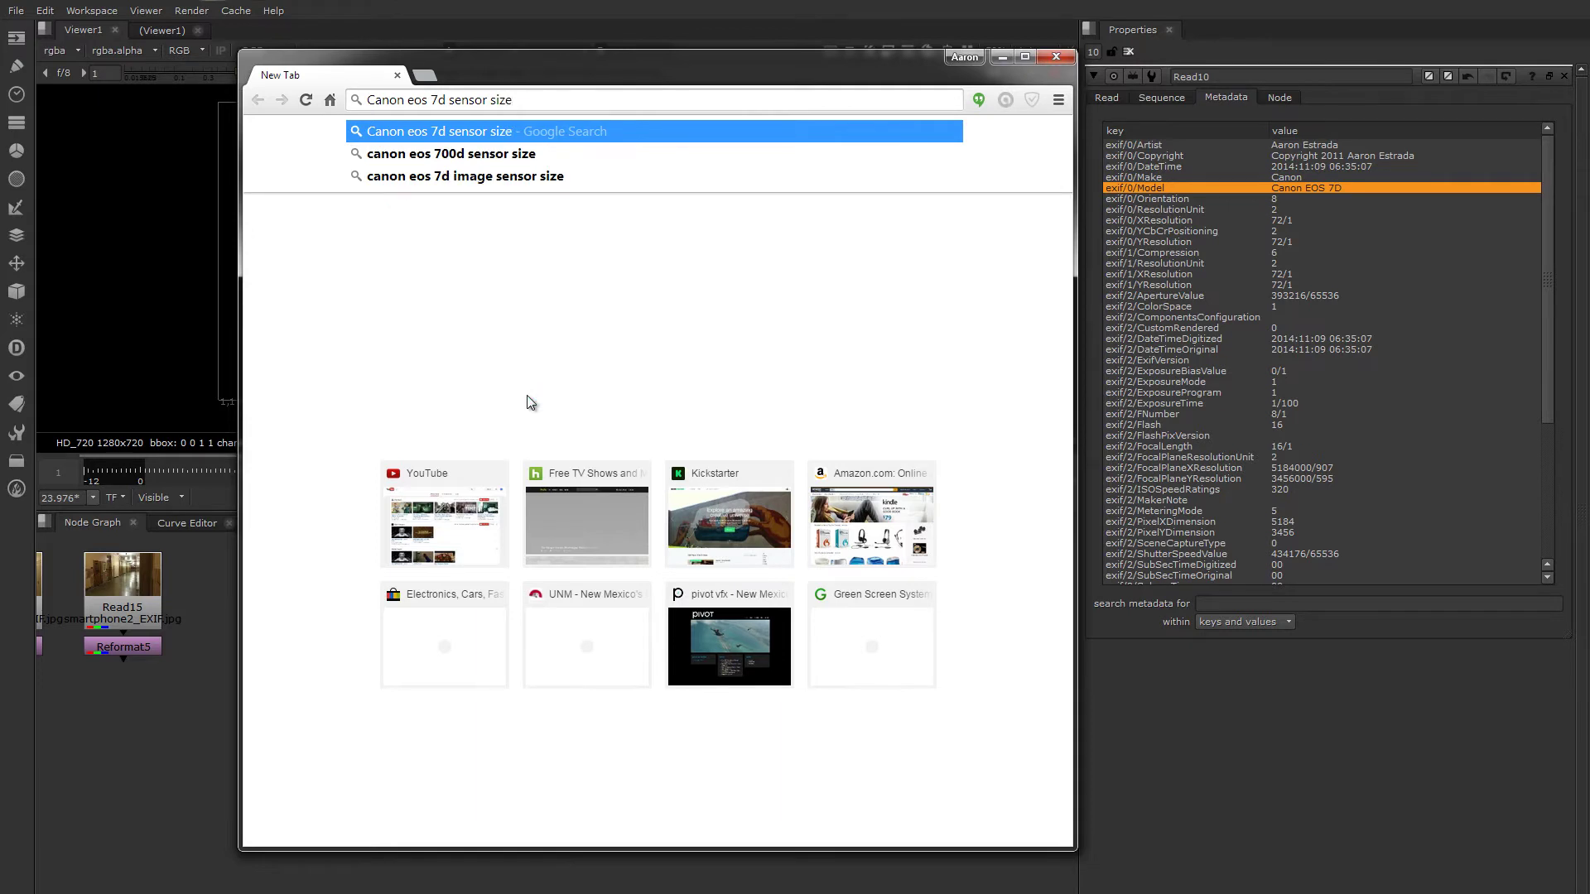
key("Return")
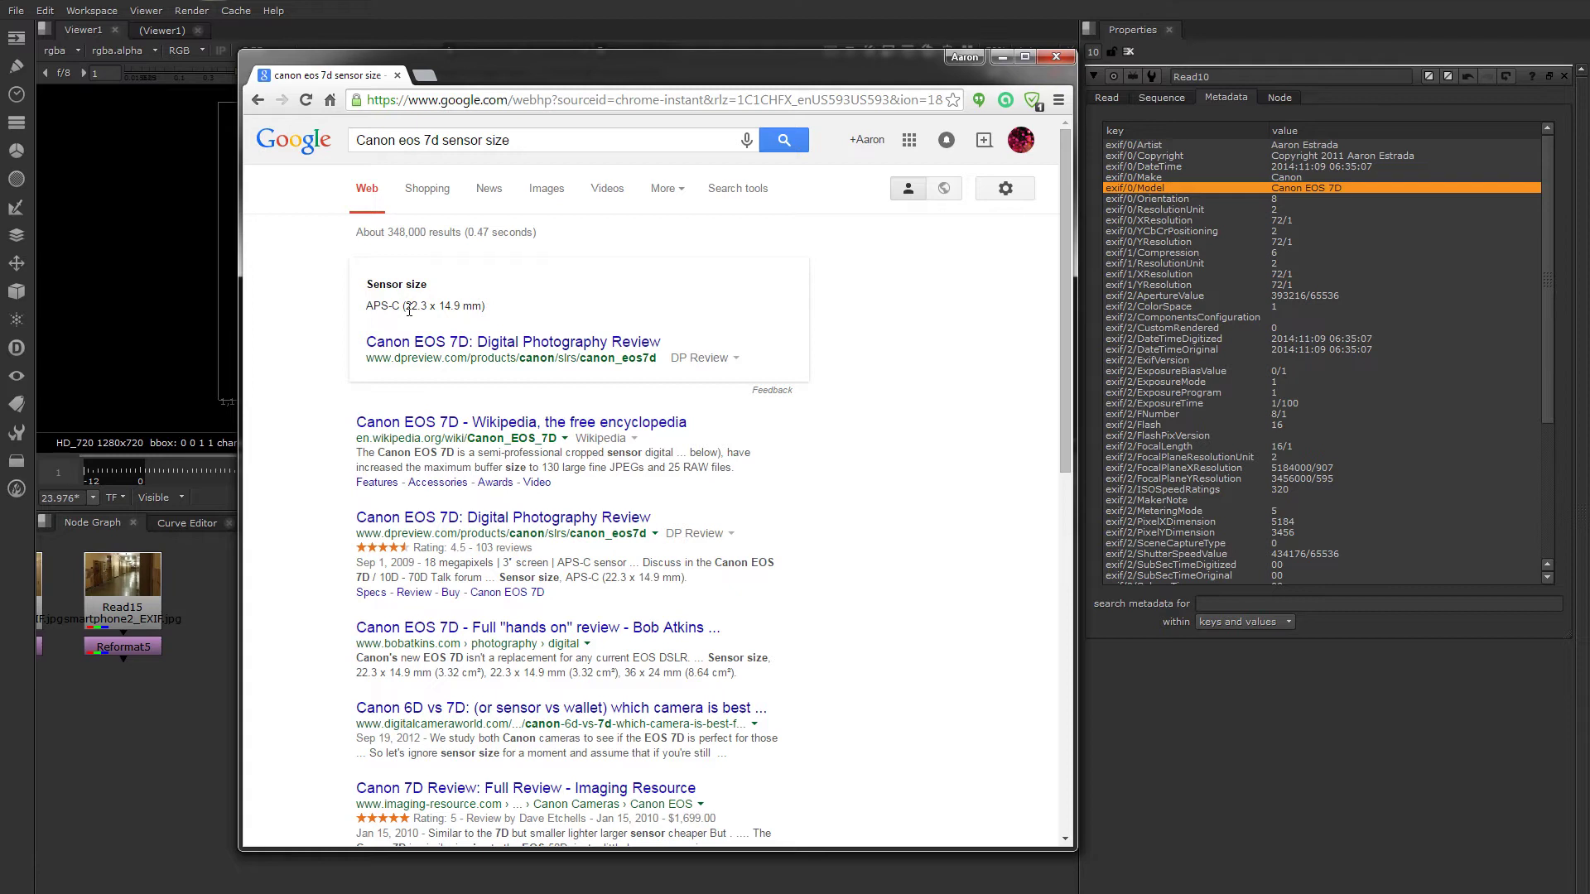
left_click_drag(406, 308, 461, 308)
left_click_drag(406, 308, 462, 306)
key("ctrl+c")
- Create a Camera node and place it beside the other nodes
left_click(857, 876)
middle_click_drag(851, 742, 692, 734)
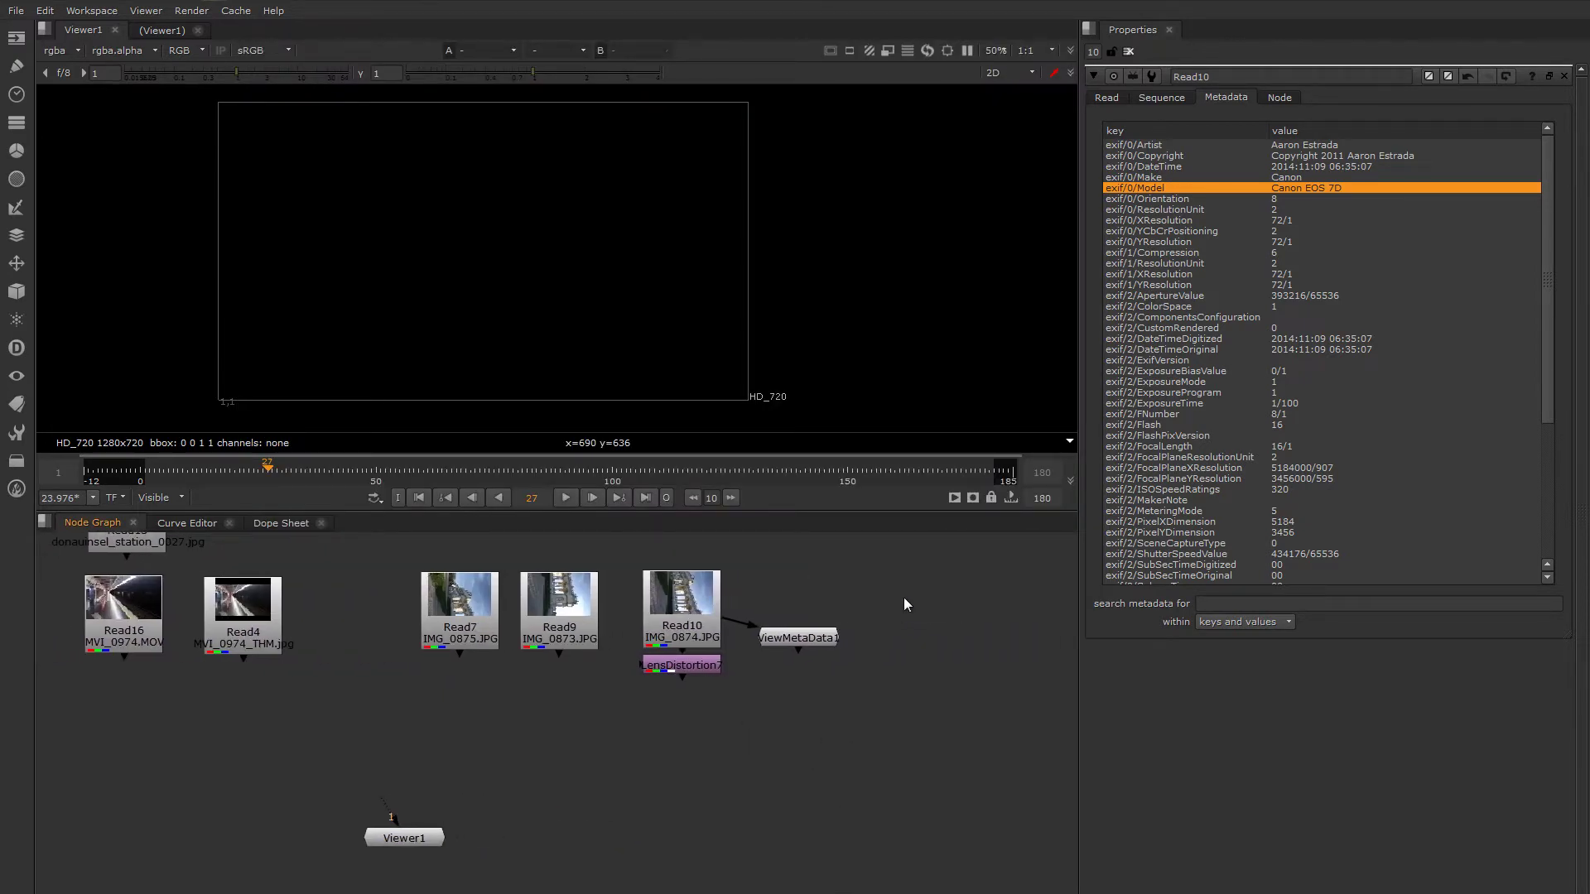
key("Tab")
type("ca")
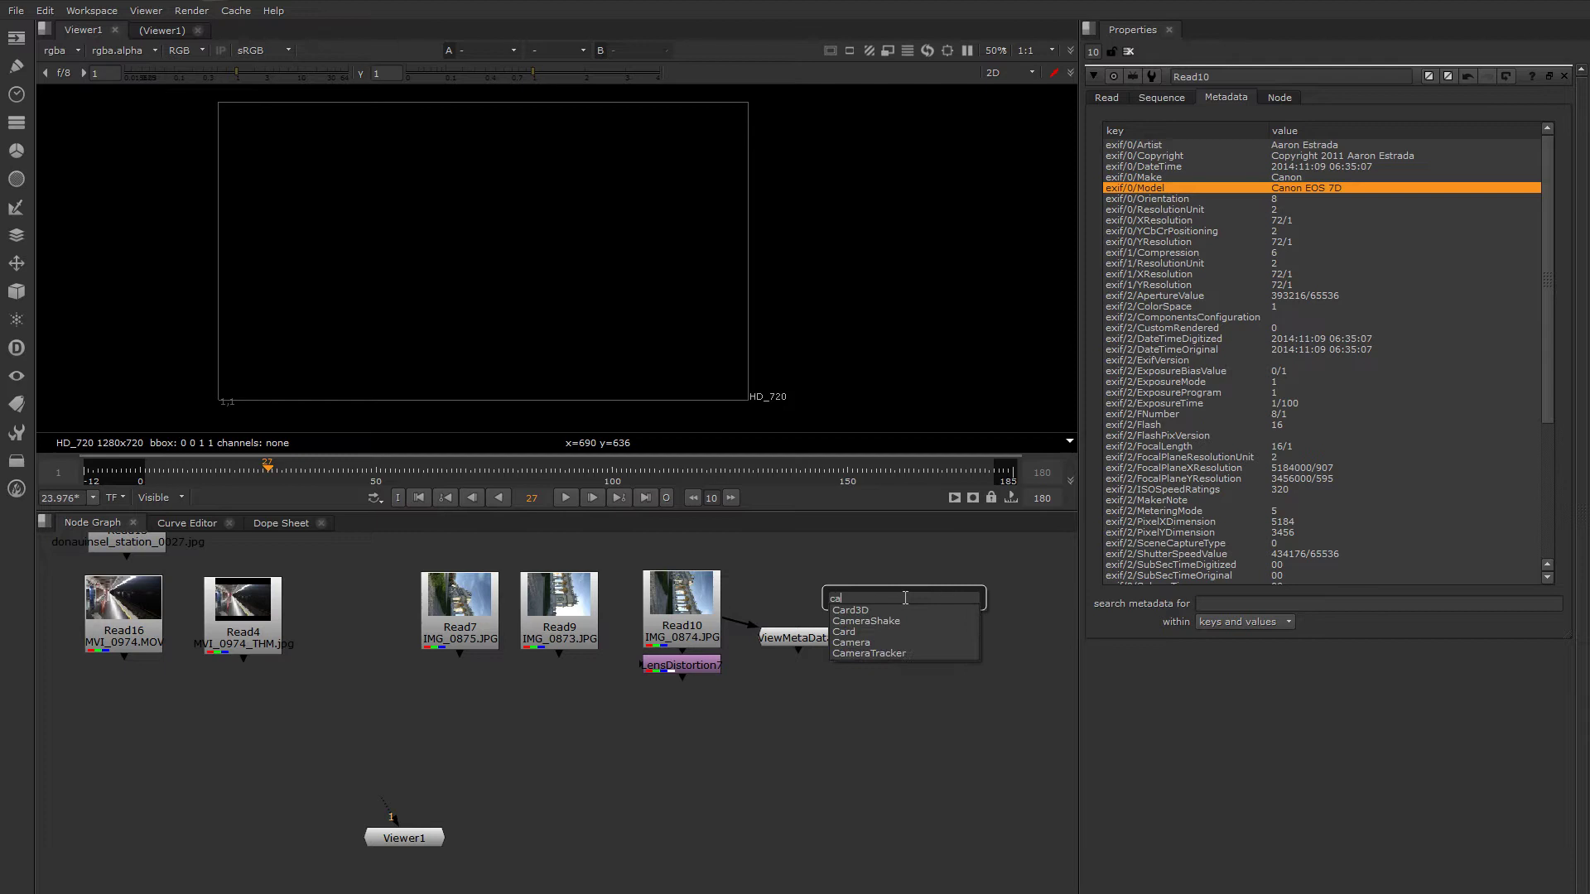
key("Down")
key("Down")
key("Down")
key("Down")
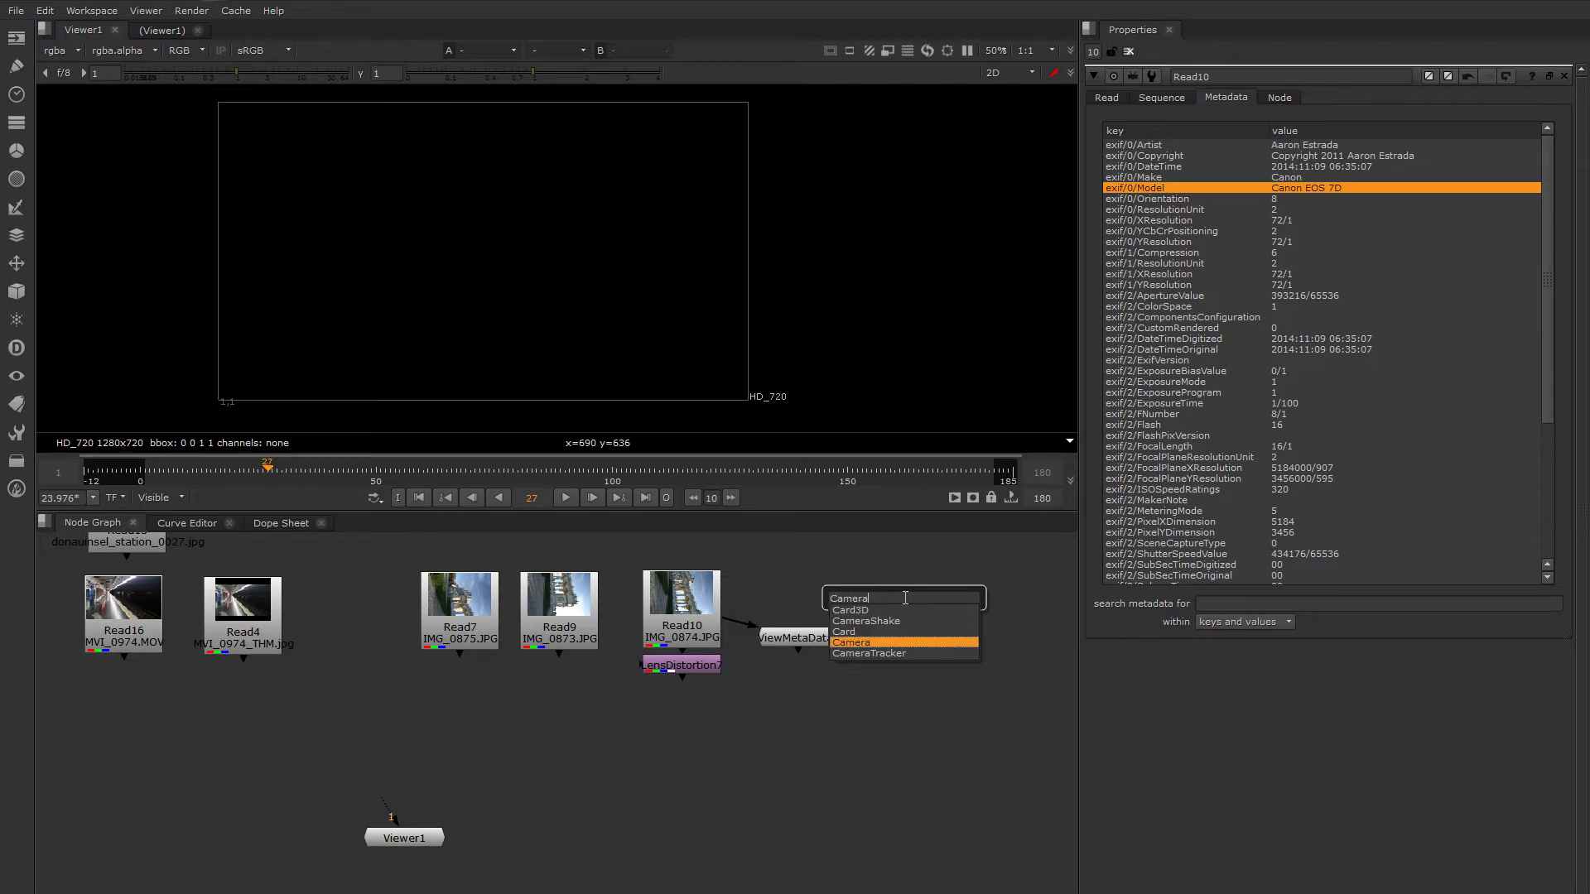
key("Return")
left_click_drag(903, 598, 908, 614)
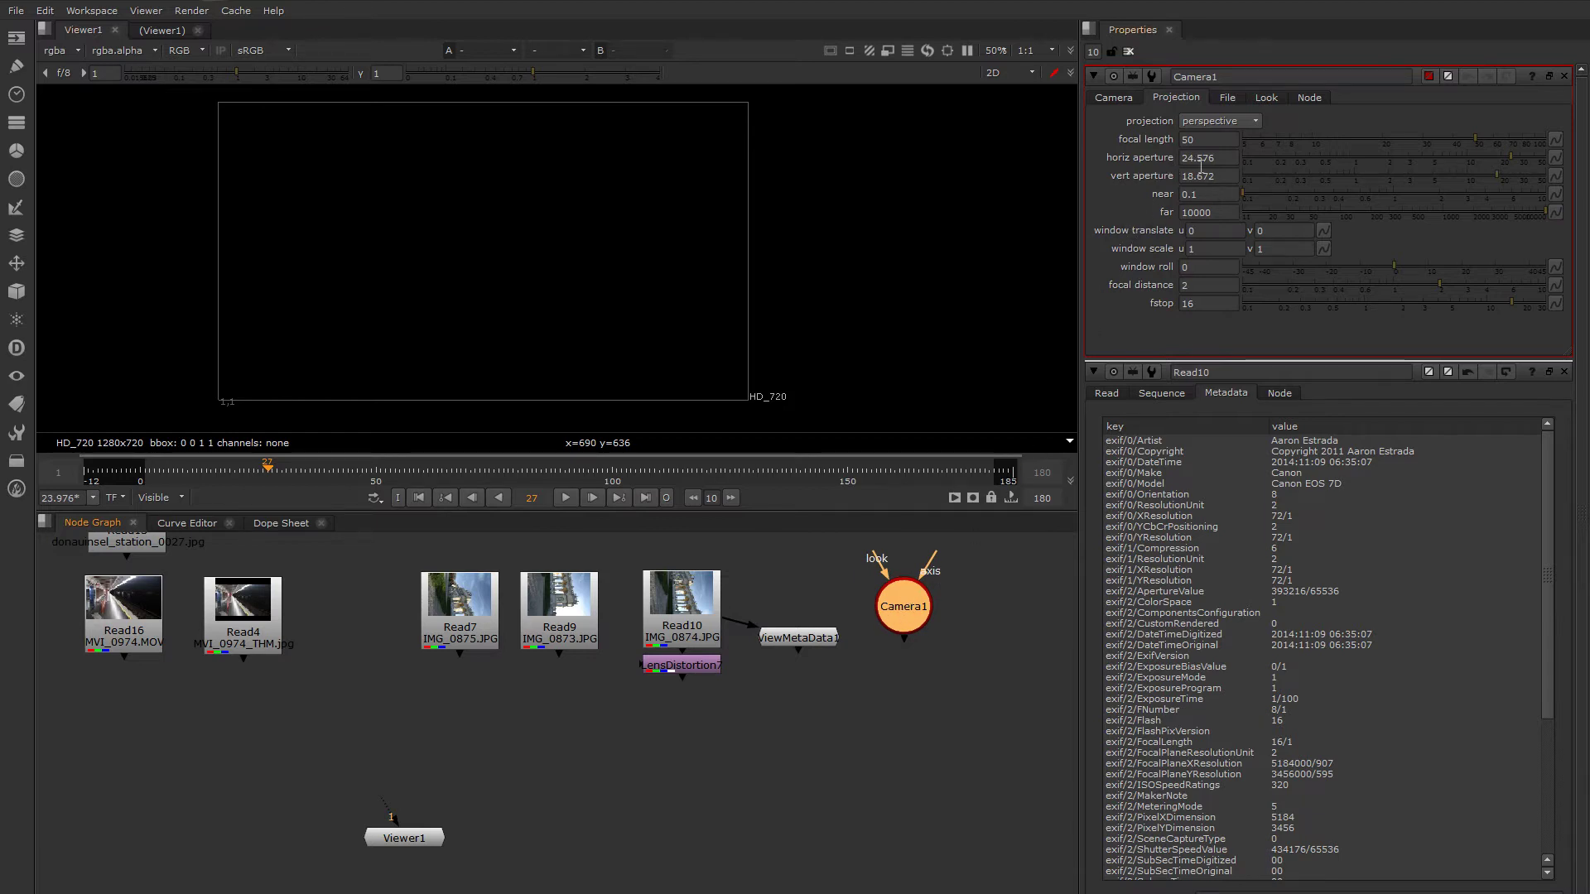
- Set Camera1's horizontal aperture to 22.3 and vertical aperture to 14.9
left_click(1152, 163)
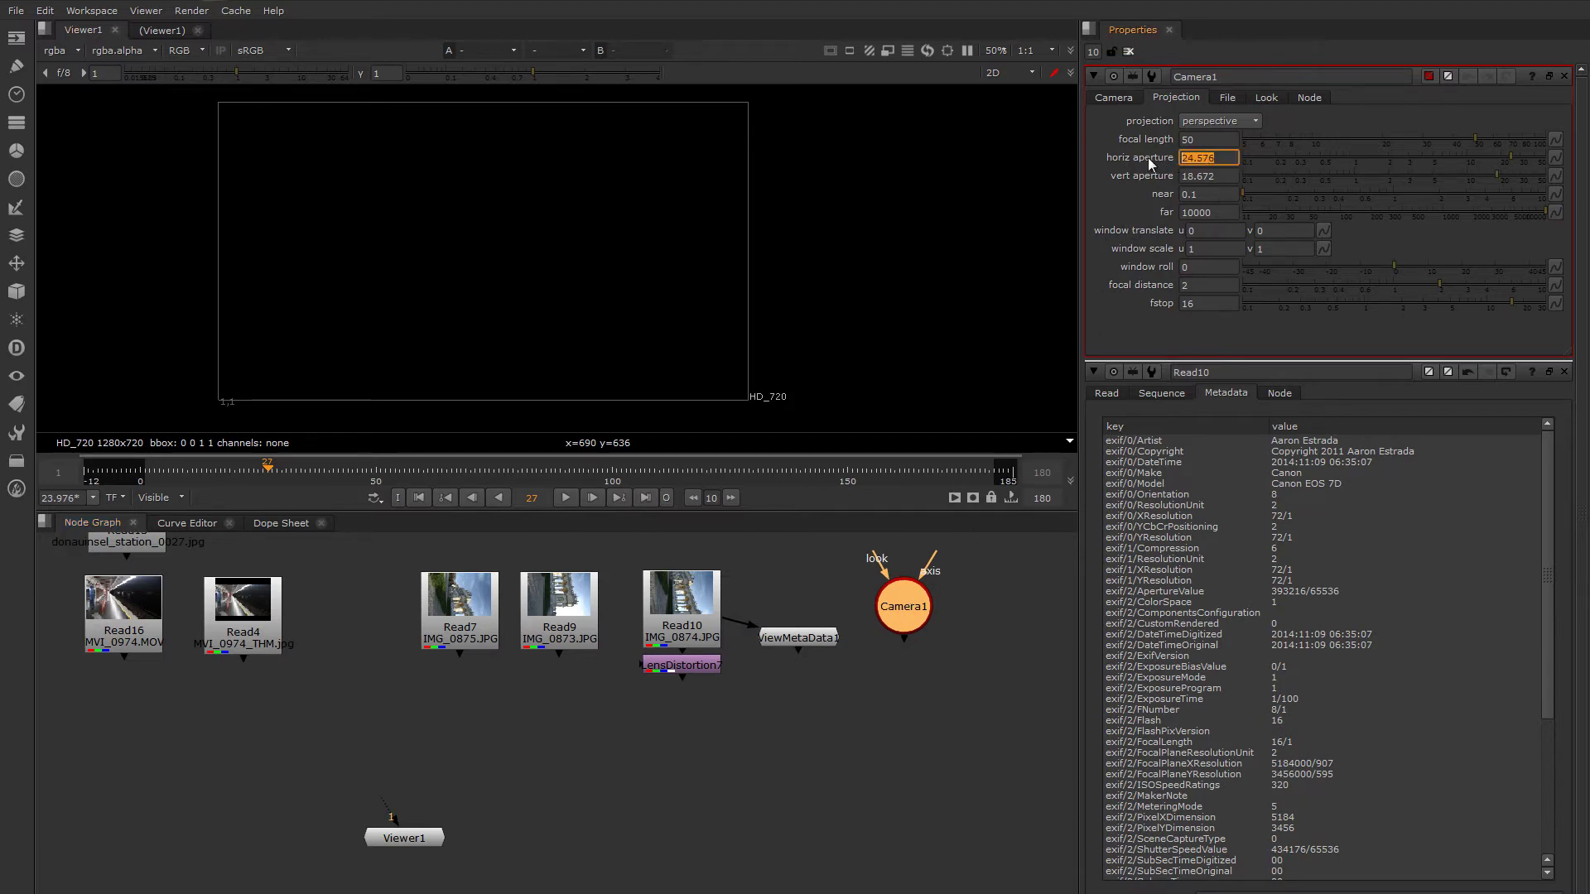
key("ctrl+v")
left_click_drag(1204, 166, 1228, 164)
key("ctrl+c")
key("BackSpace")
key("Tab")
key("ctrl+v")
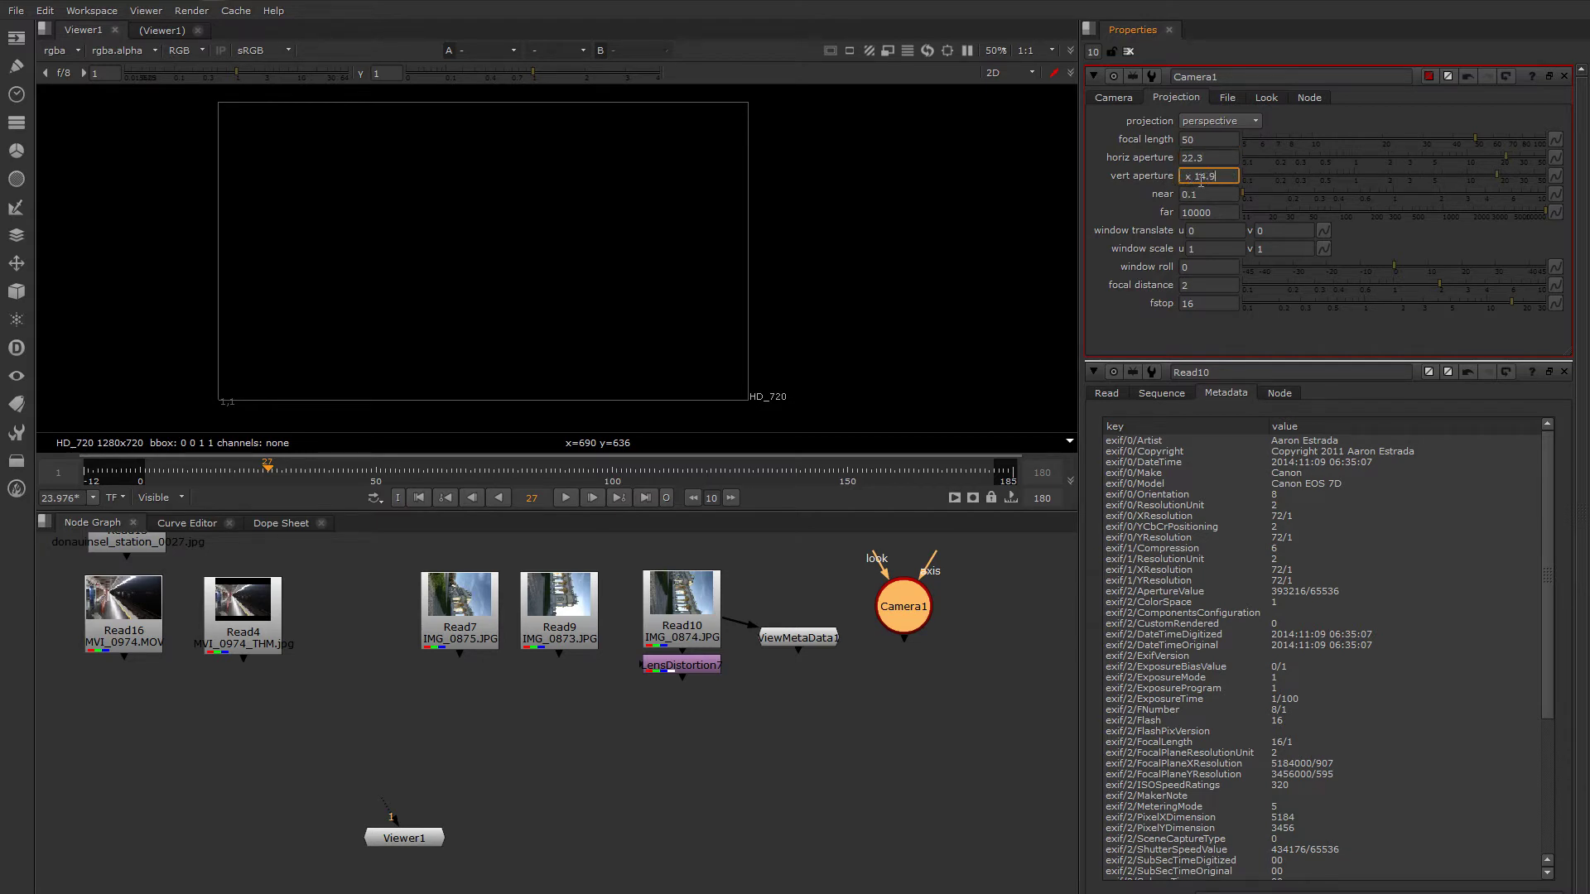
key("BackSpace")
key("BackSpace")
left_click(907, 611)
left_click_drag(907, 611, 917, 614)
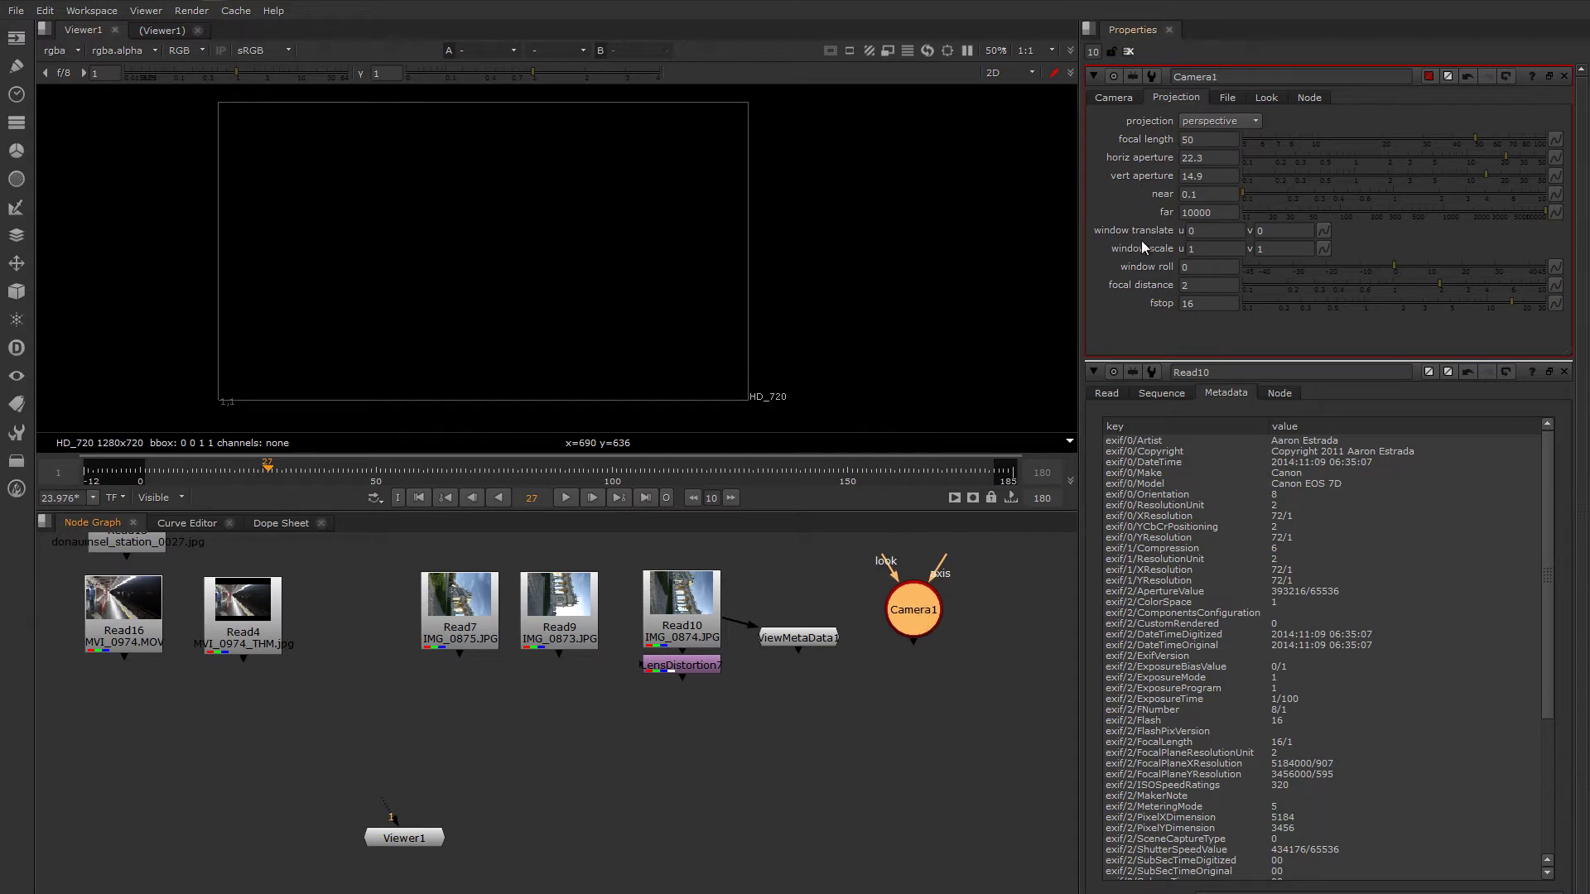
left_click(1208, 158)
key("Tab")
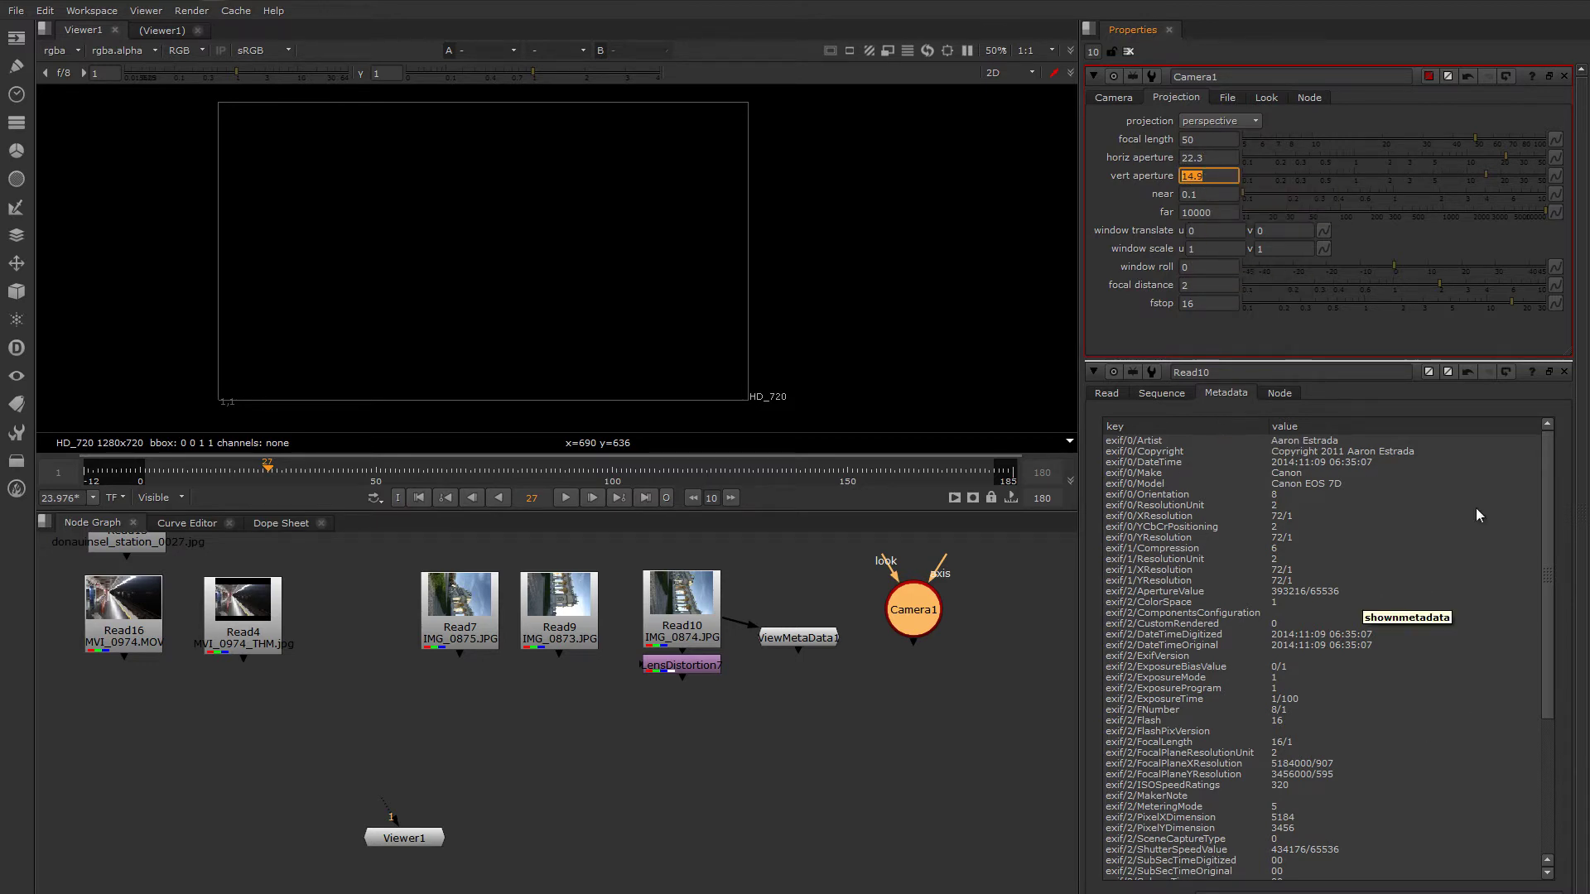
- Find the focal length in Read10's metadata and set Camera1's focal length to 16
left_click_drag(1543, 505, 1535, 642)
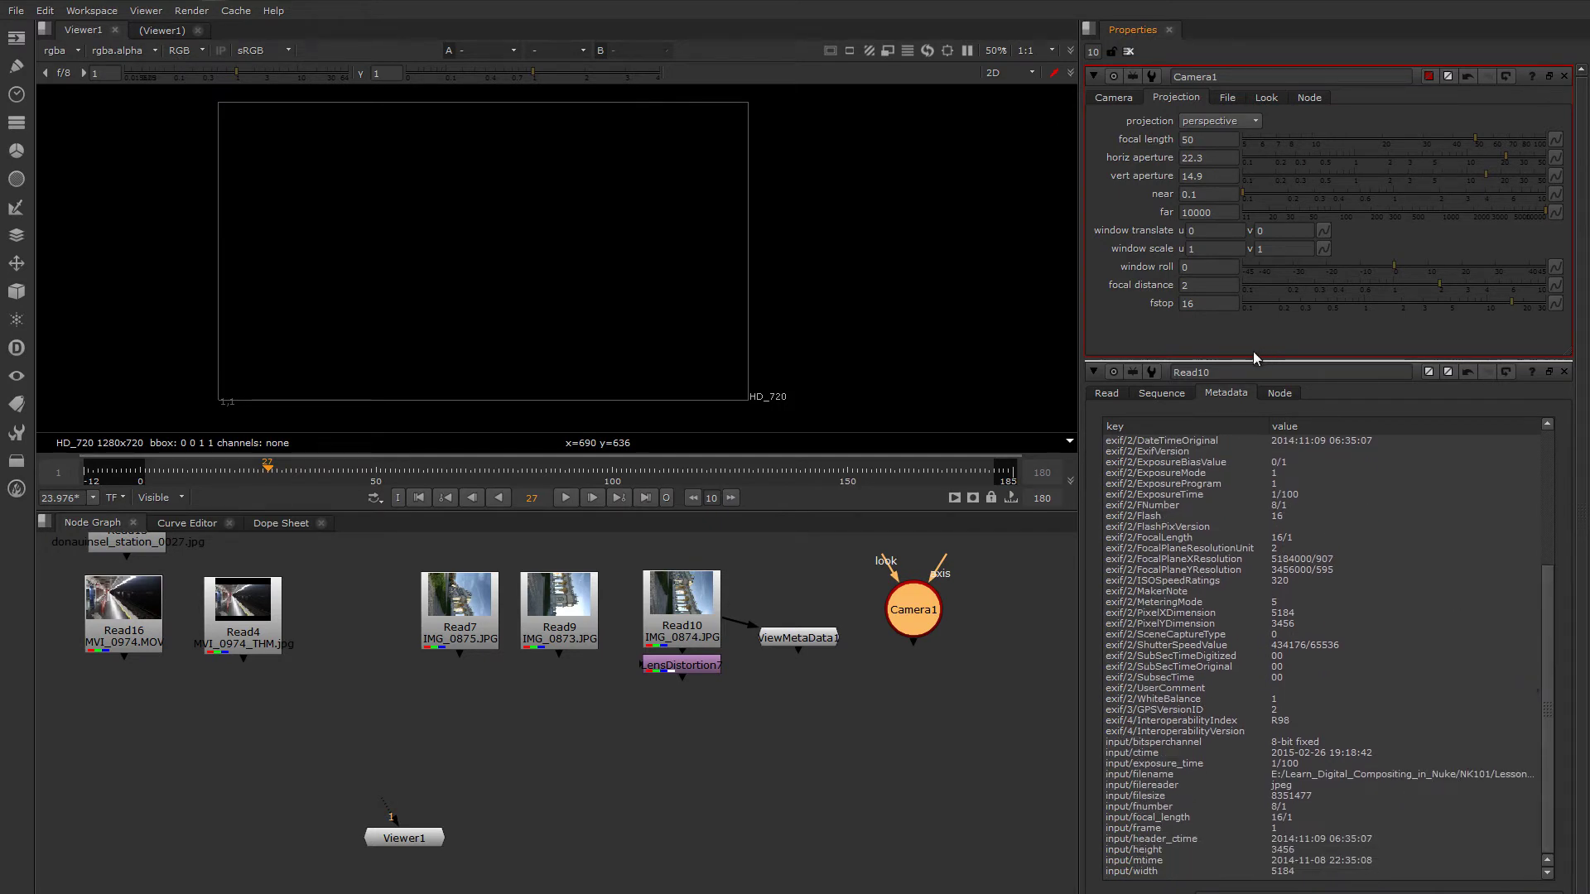
left_click(1094, 74)
left_click(1227, 628)
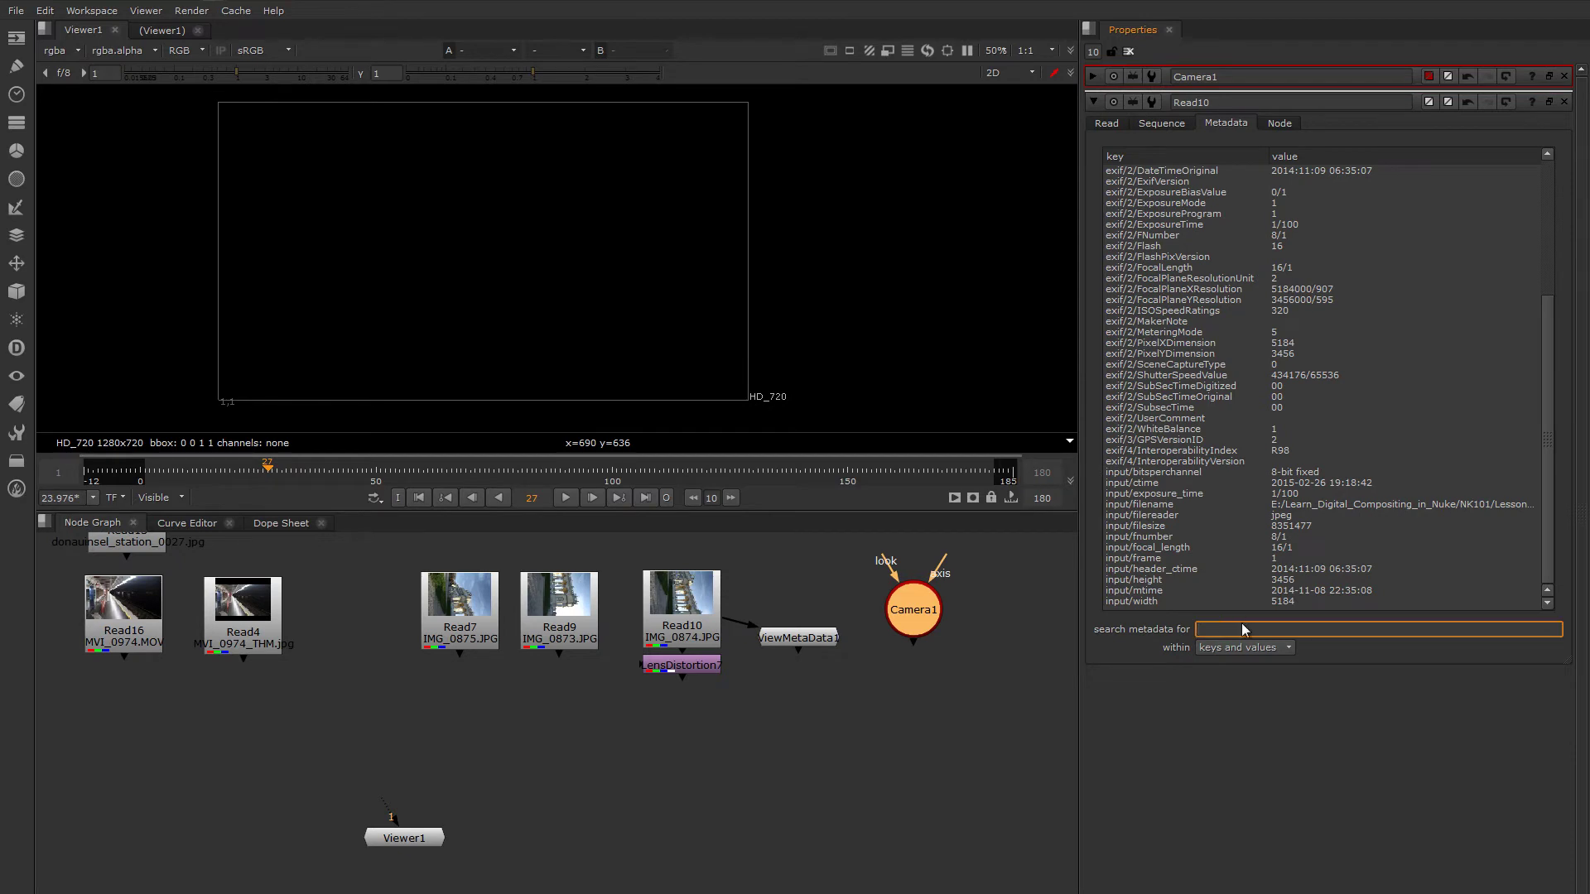
key("Return")
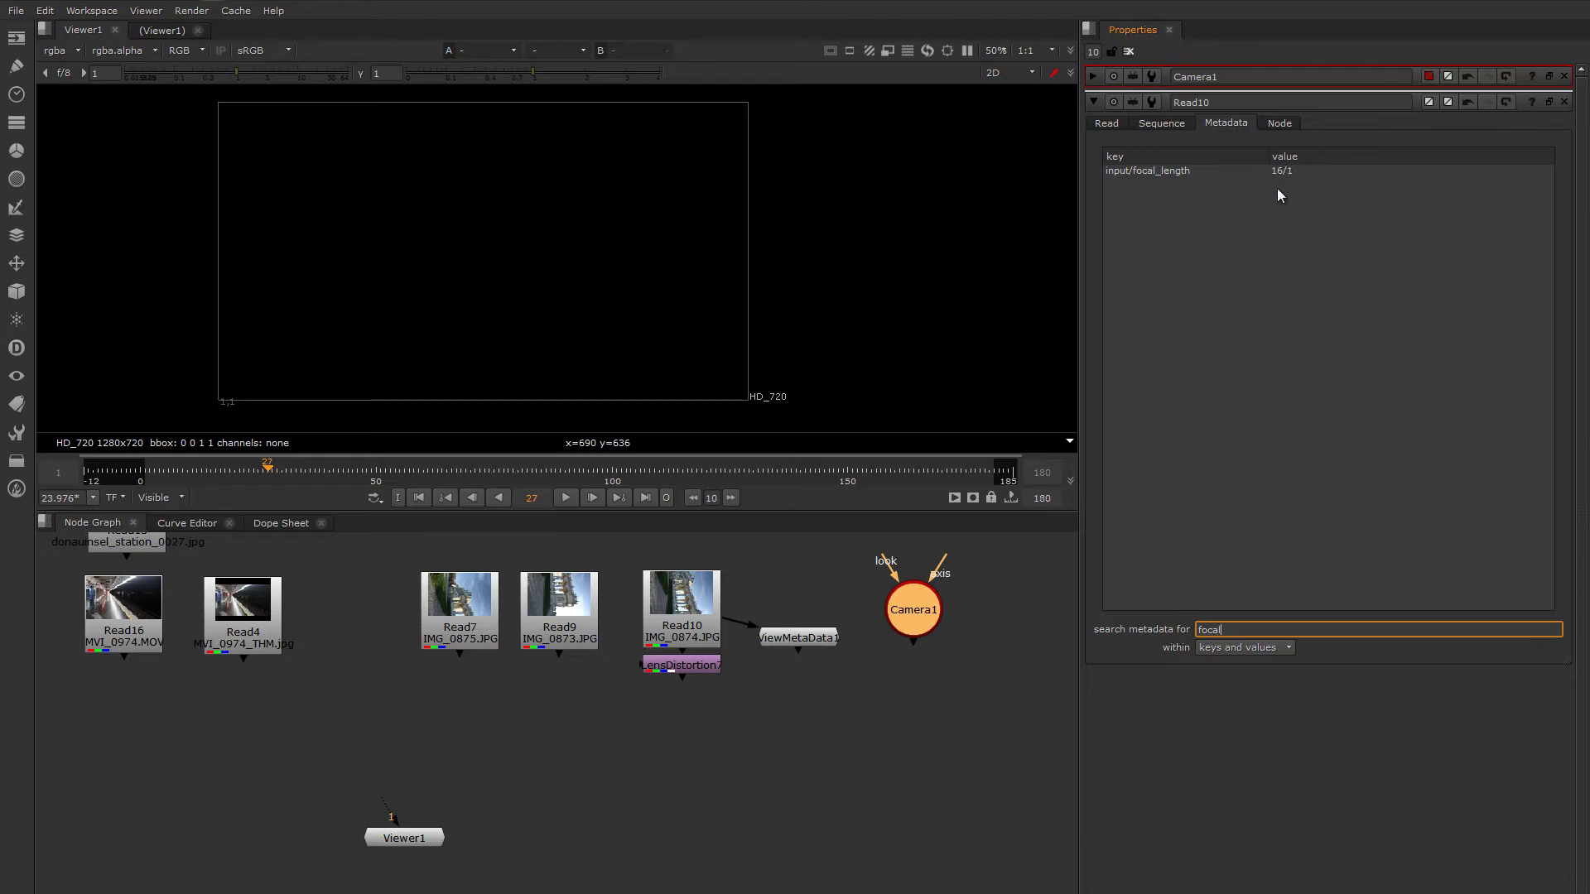
left_click(1093, 77)
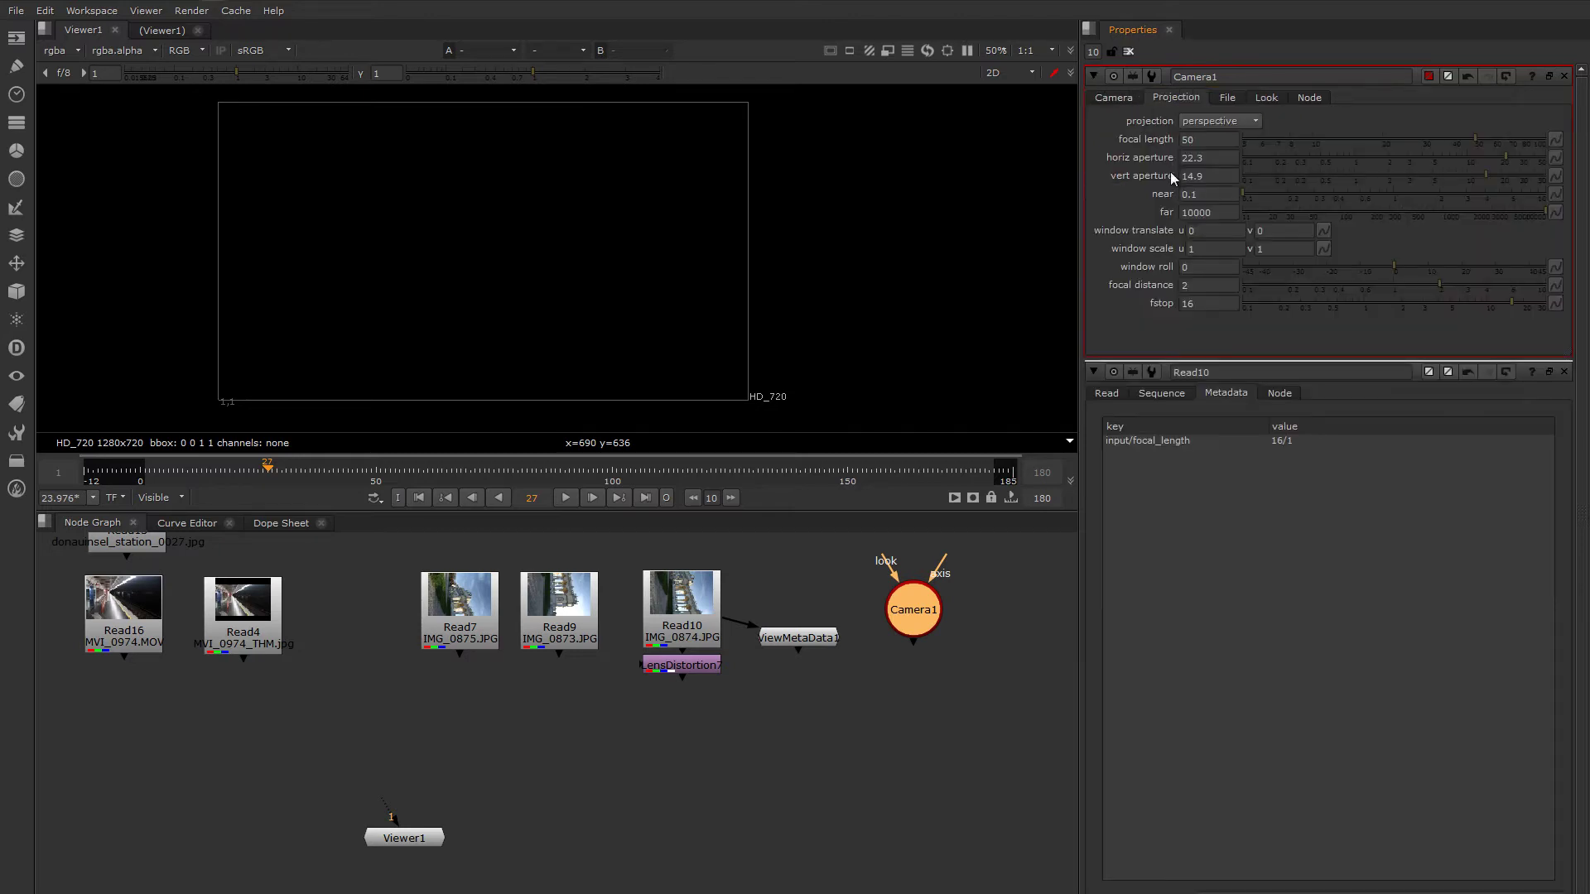
type("16")
left_click_drag(892, 614, 915, 608)
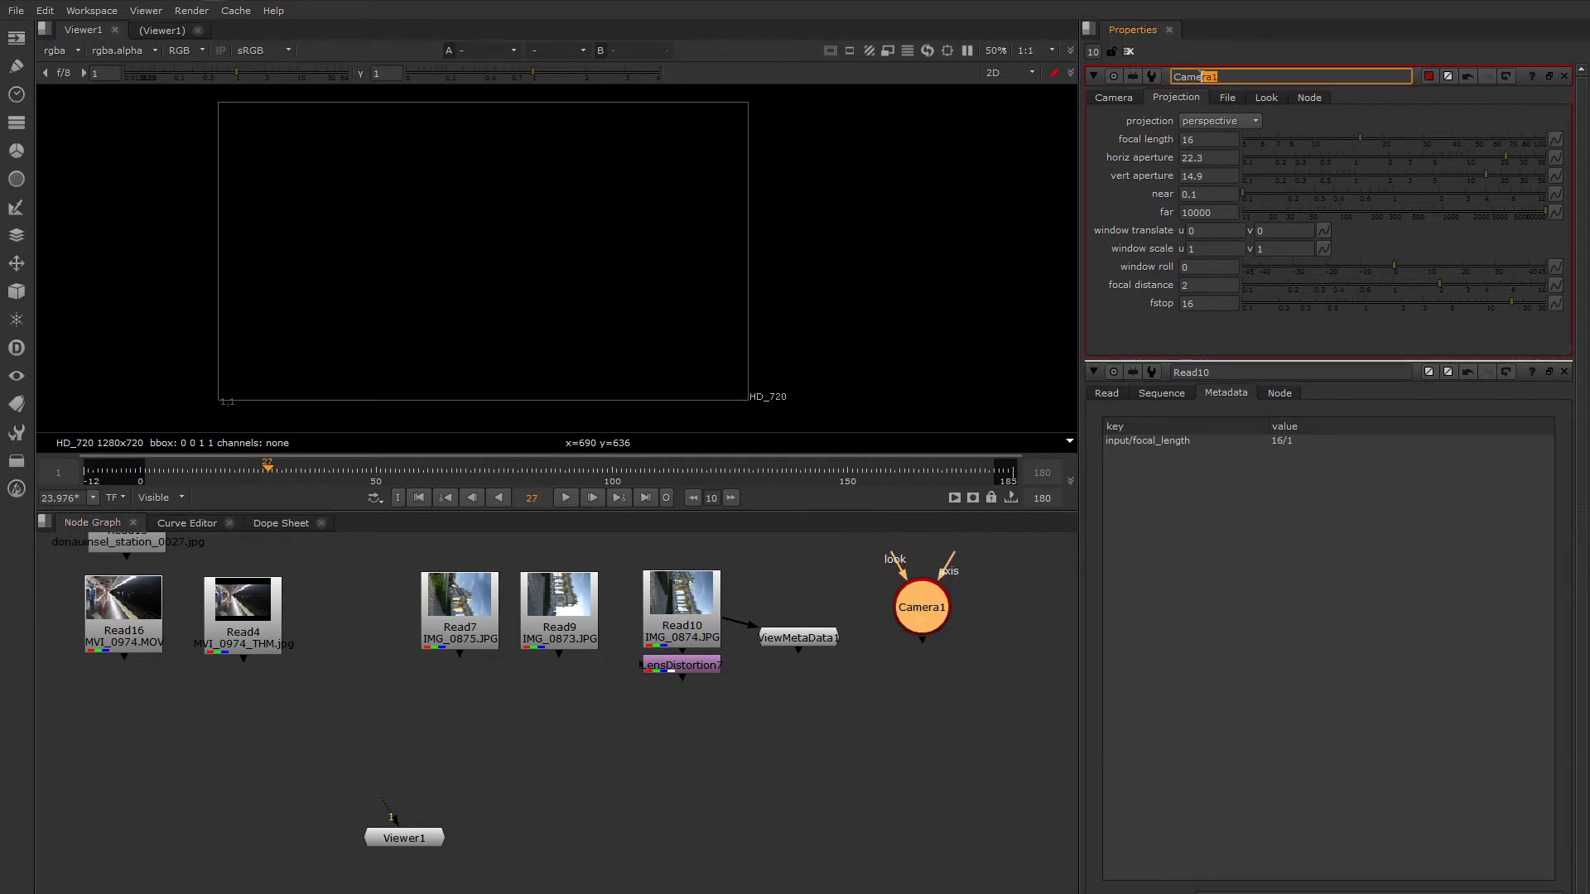
- Rename the camera Canon7D, view it in the 3D viewer, and close both panels
type("Canon7D")
key("Return")
left_click(925, 619)
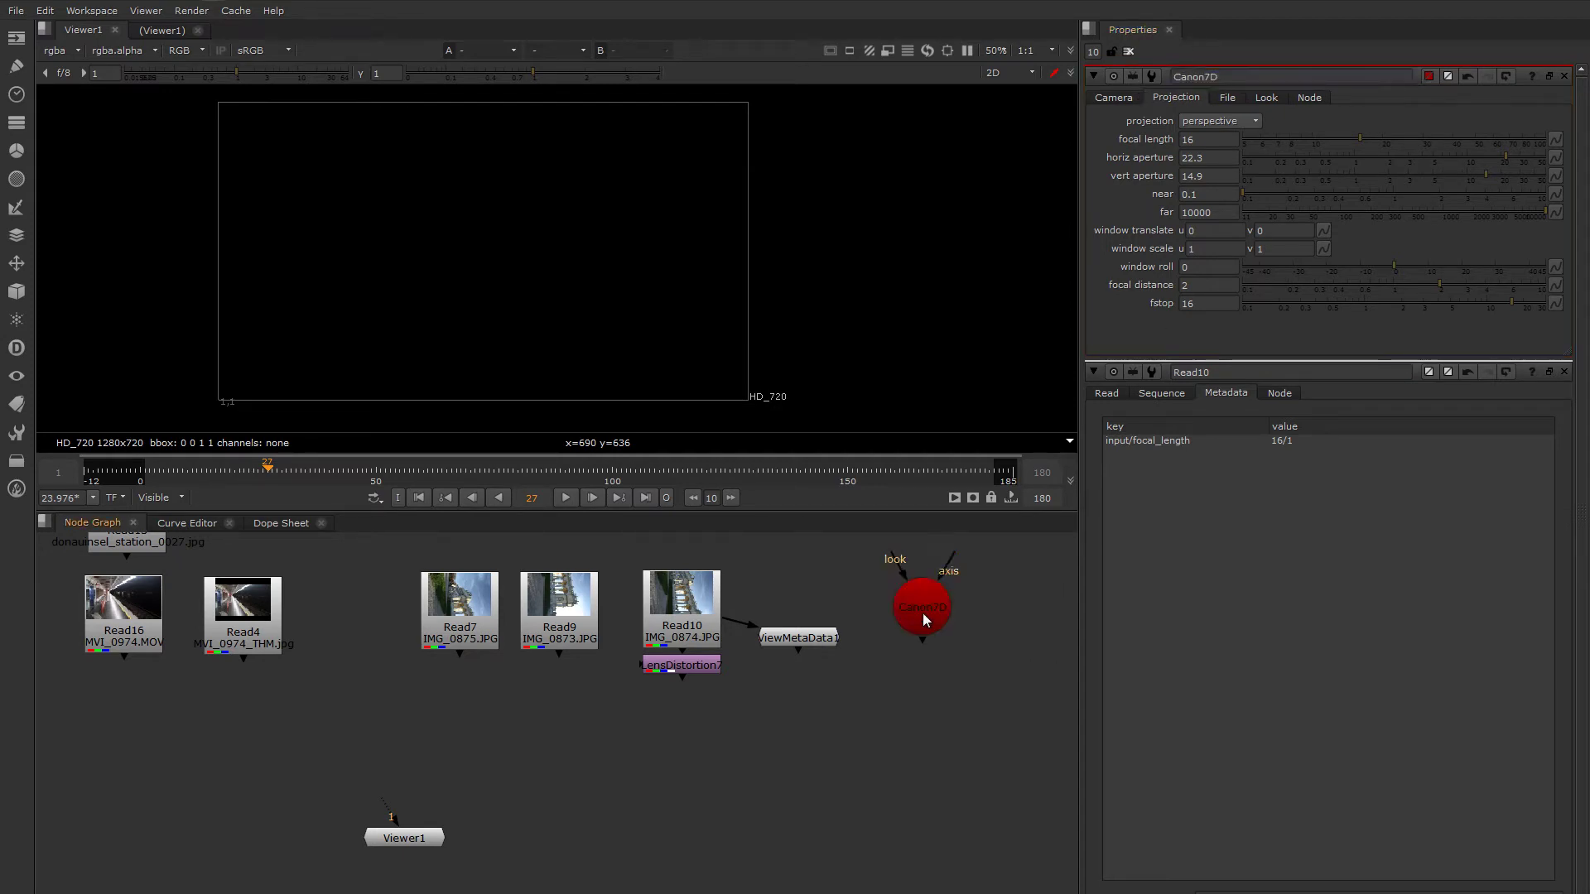
left_click_drag(923, 614, 927, 623)
key("1")
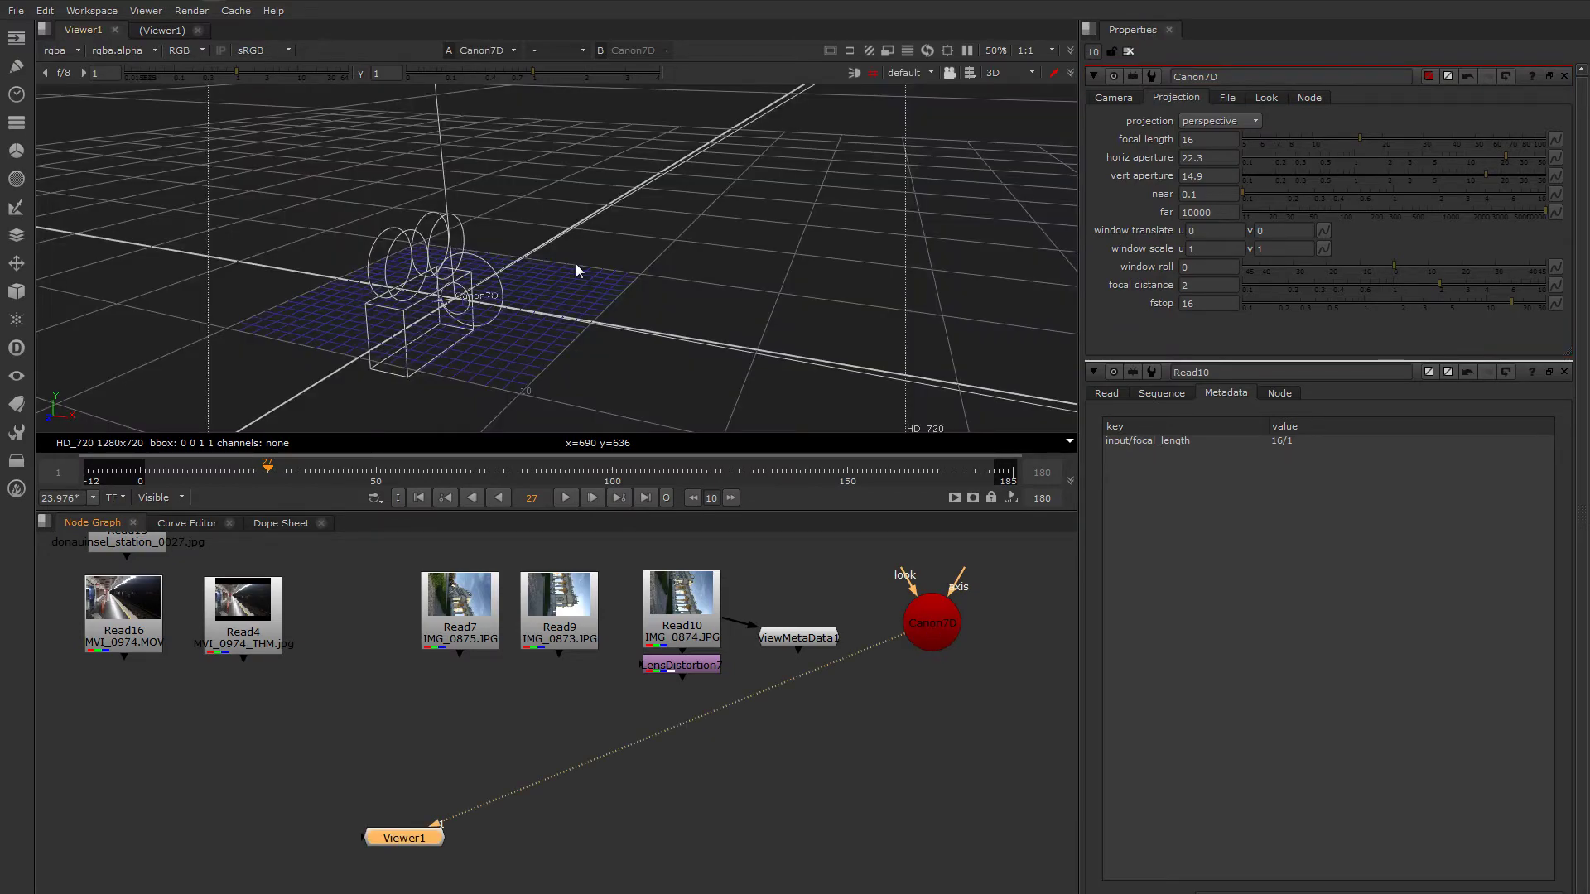
left_click_drag(588, 320, 749, 298, "ctrl")
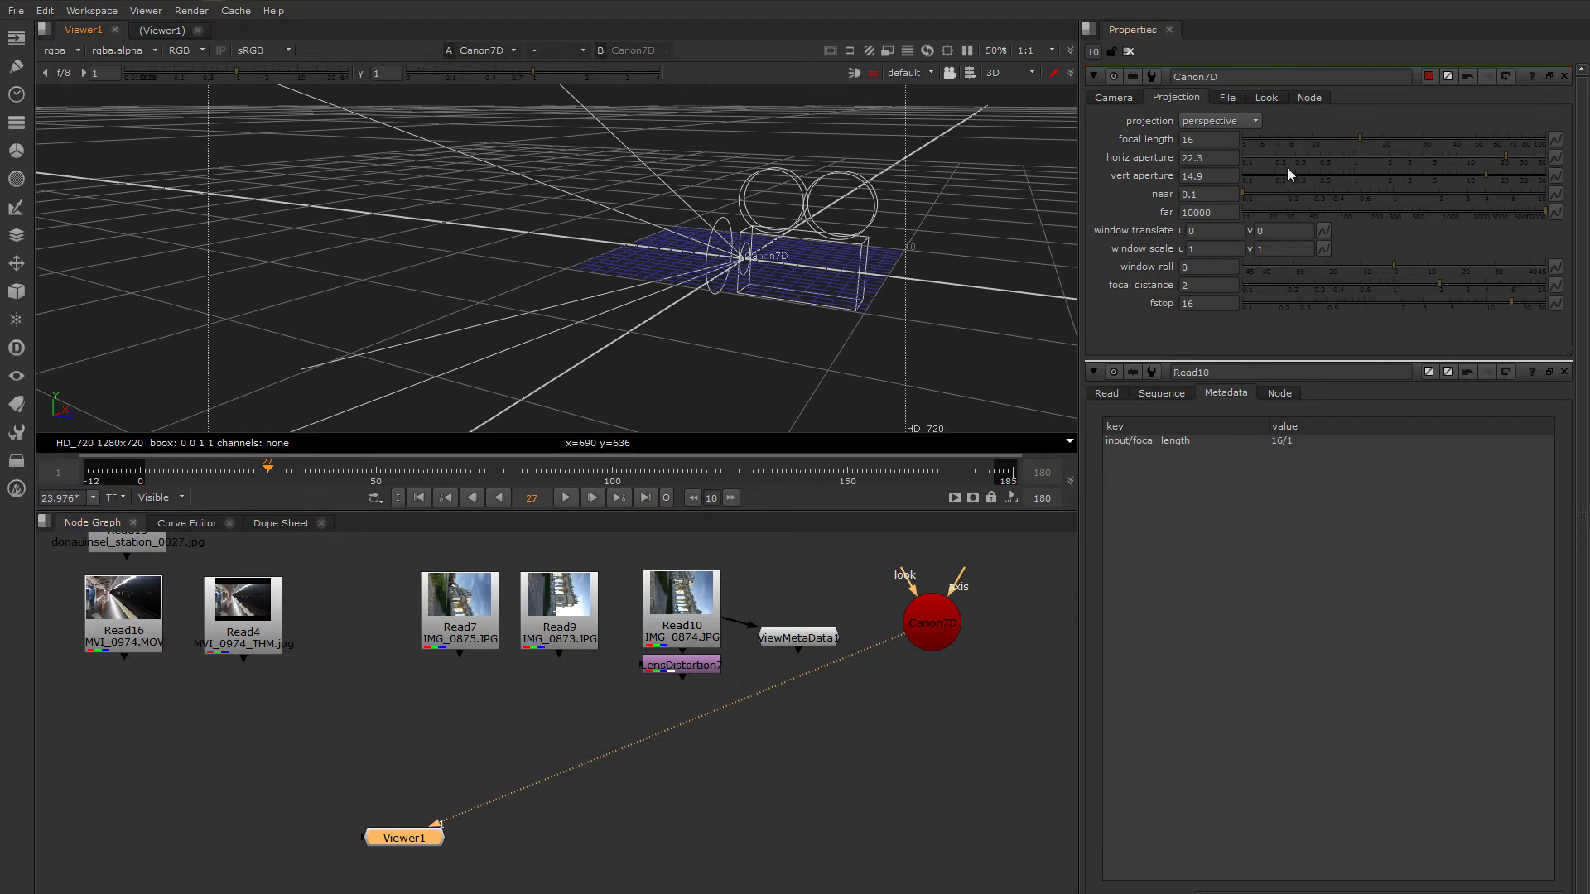
left_click(1563, 76)
left_click(1564, 76)
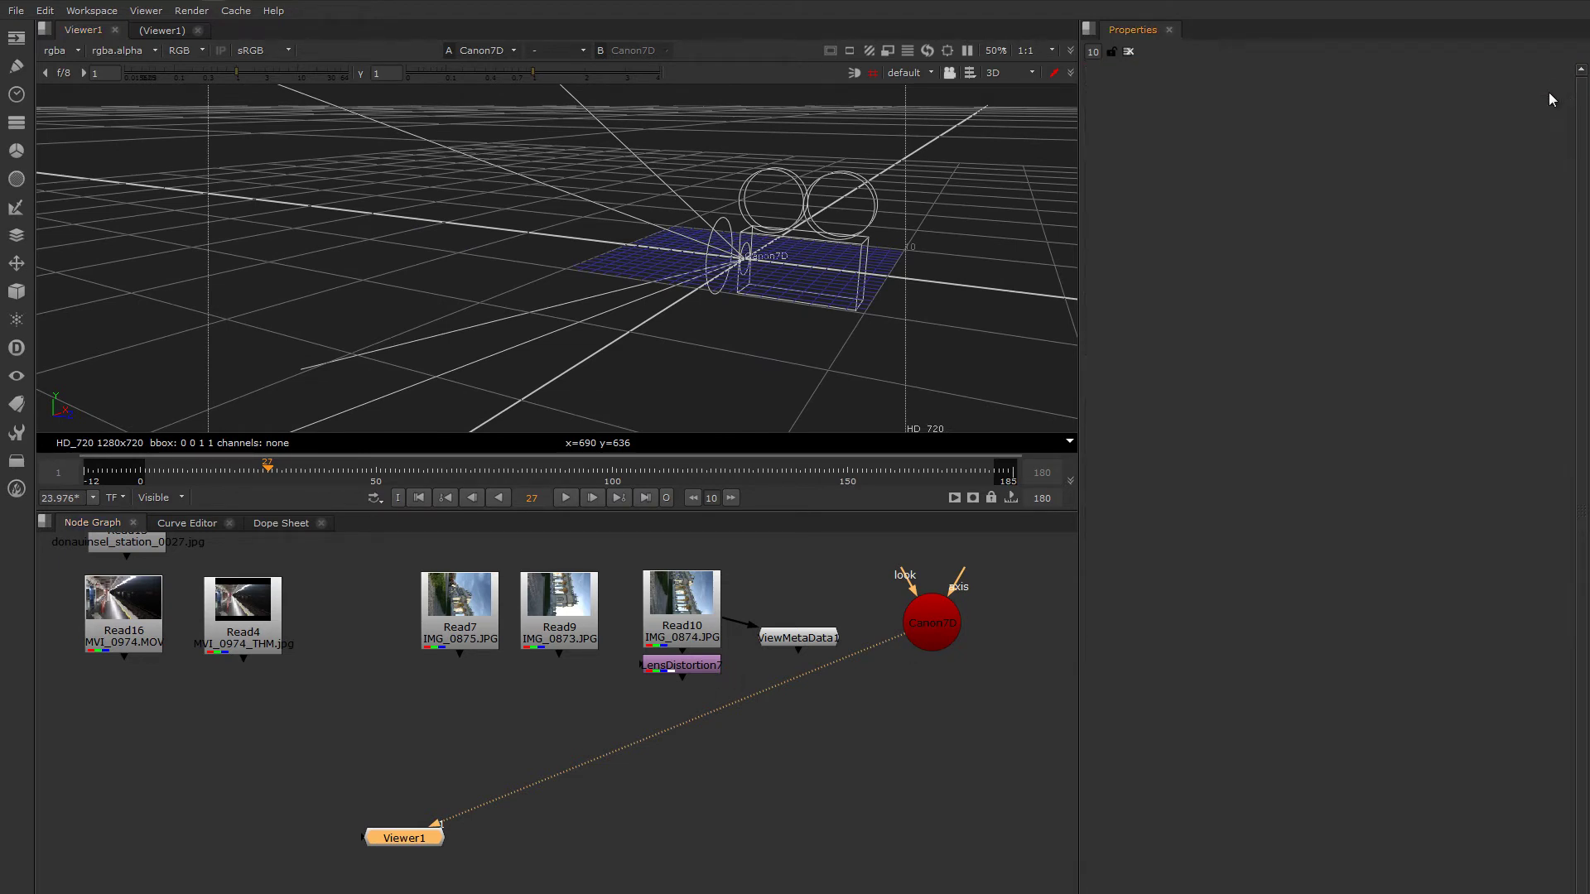
- View the Read16 subway clip in the viewer at frame 12
middle_click_drag(395, 689, 625, 694)
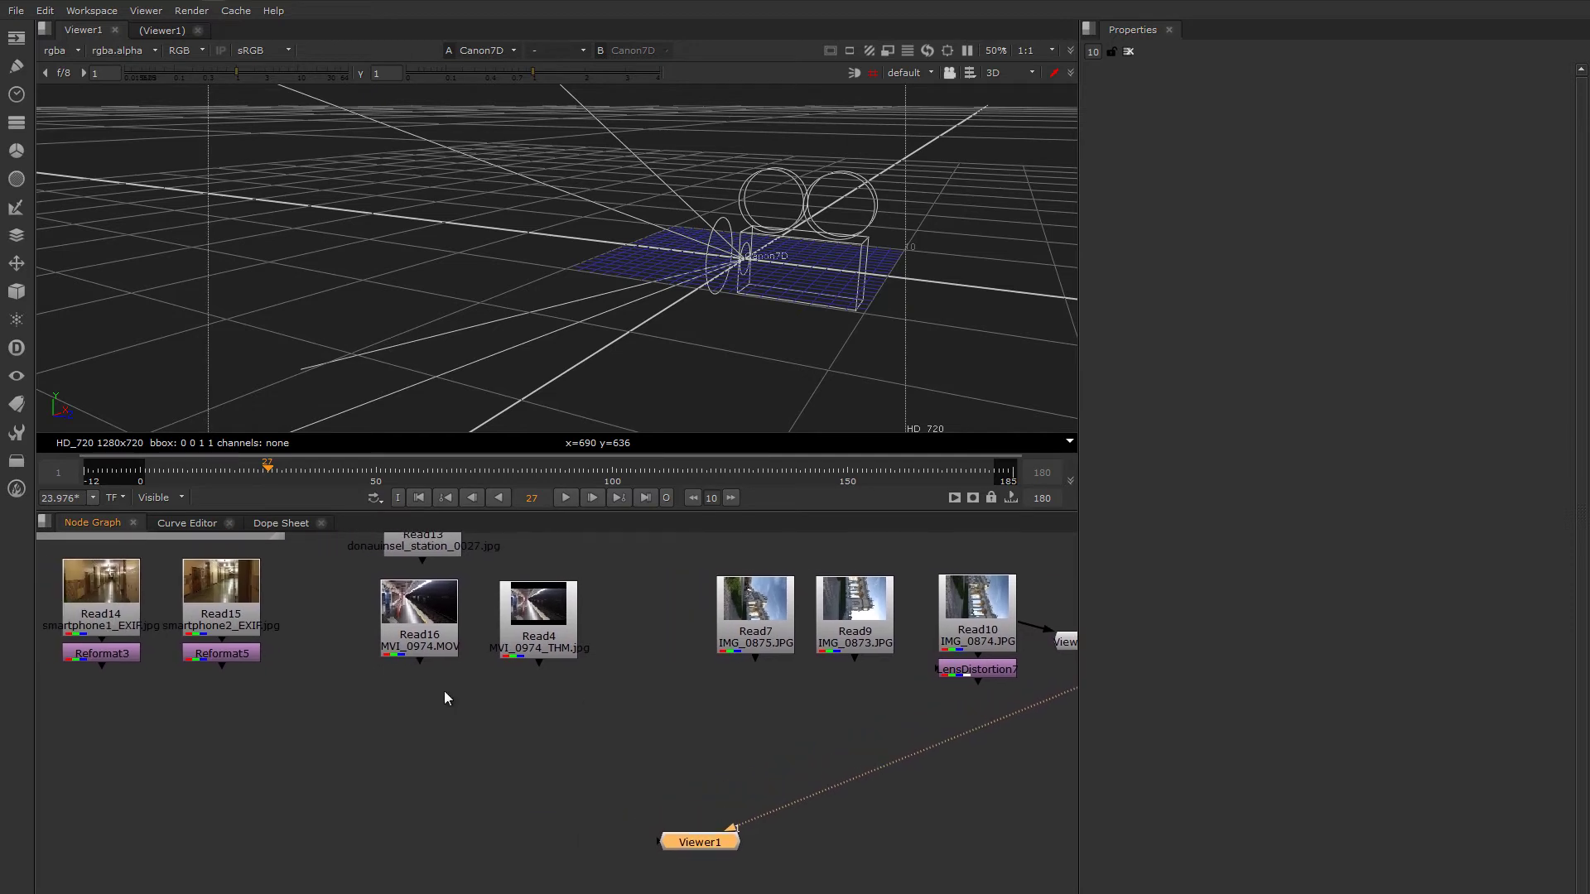
mouse_move(444, 691)
middle_mouse_down()
mouse_move(686, 702)
mouse_move(649, 710)
middle_mouse_up()
scroll(703, 695, "up", 3)
left_click(718, 659)
left_click(558, 664)
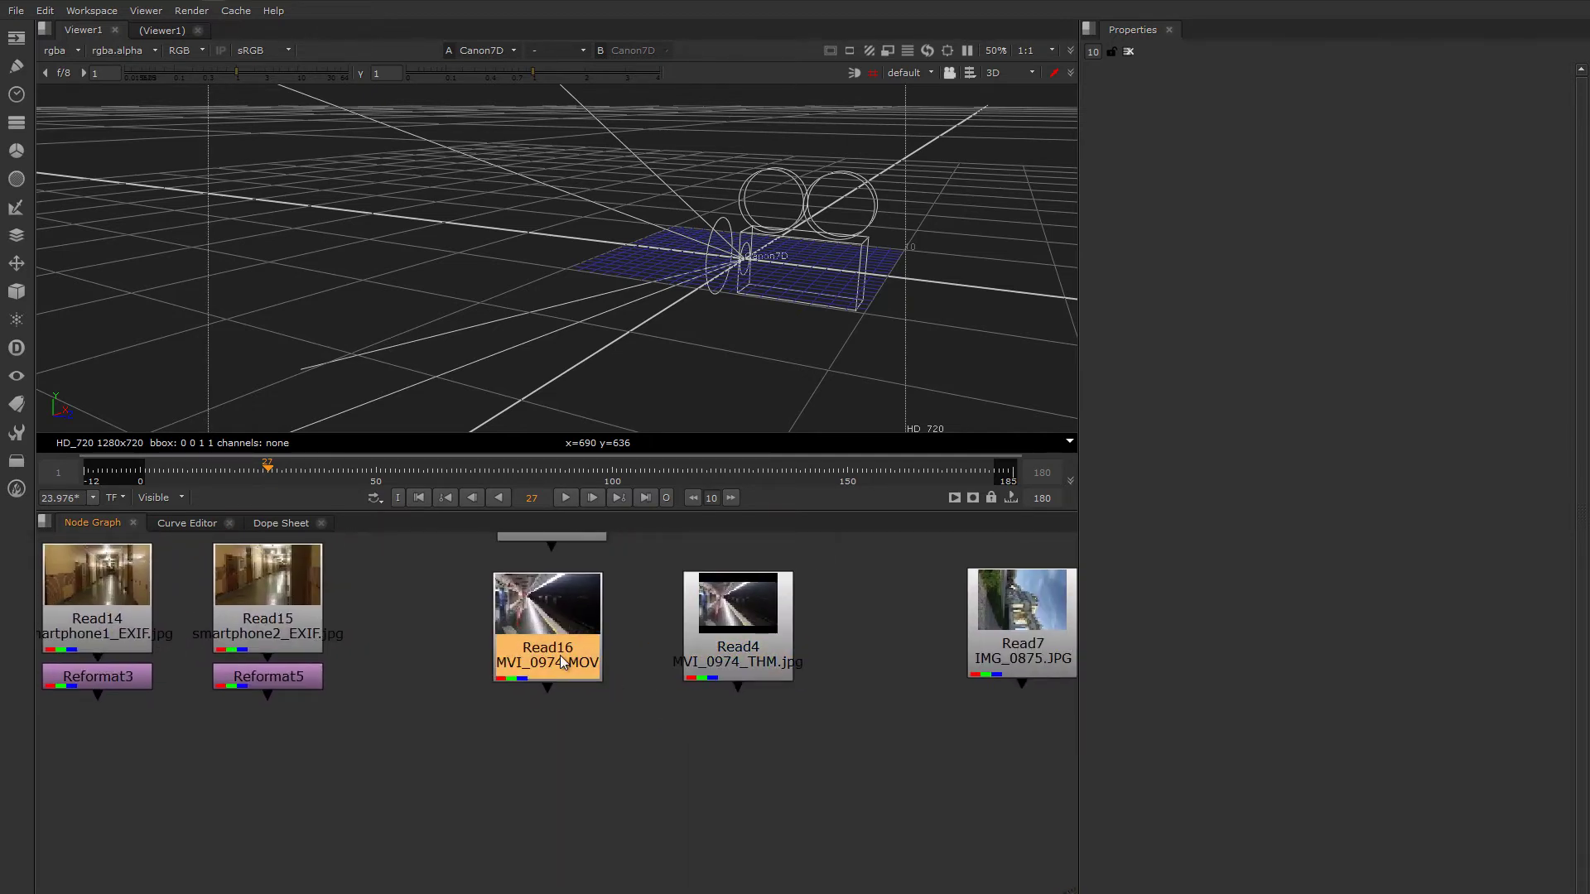
key("1")
left_click_drag(258, 469, 197, 468)
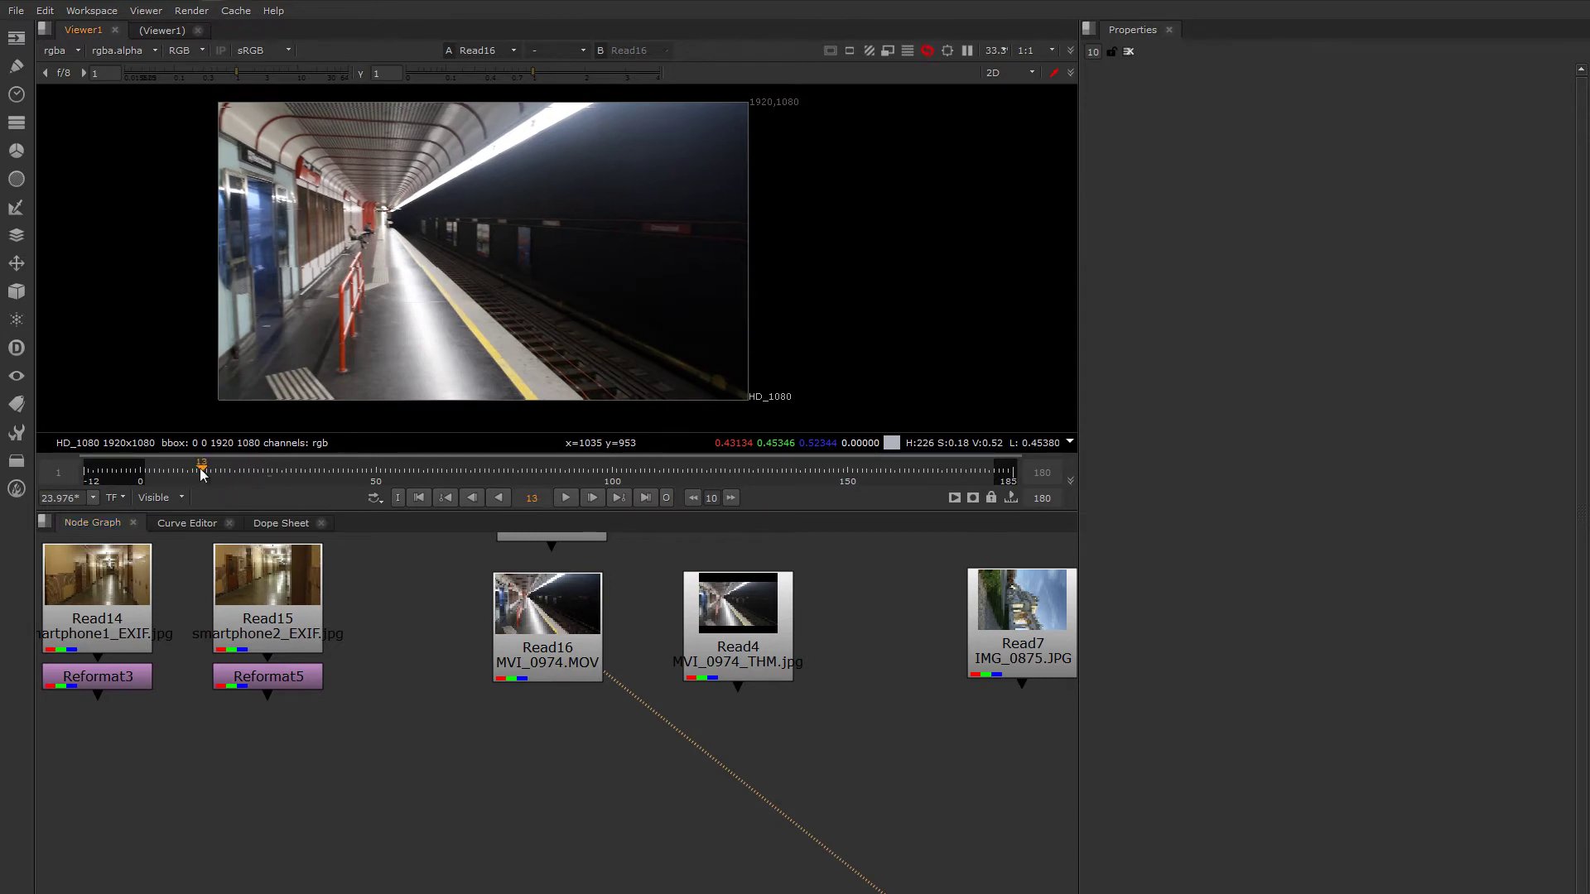
- Show Read16's MVI_0974.MOV metadata with a widened key column
left_click(565, 656)
double_click(564, 655)
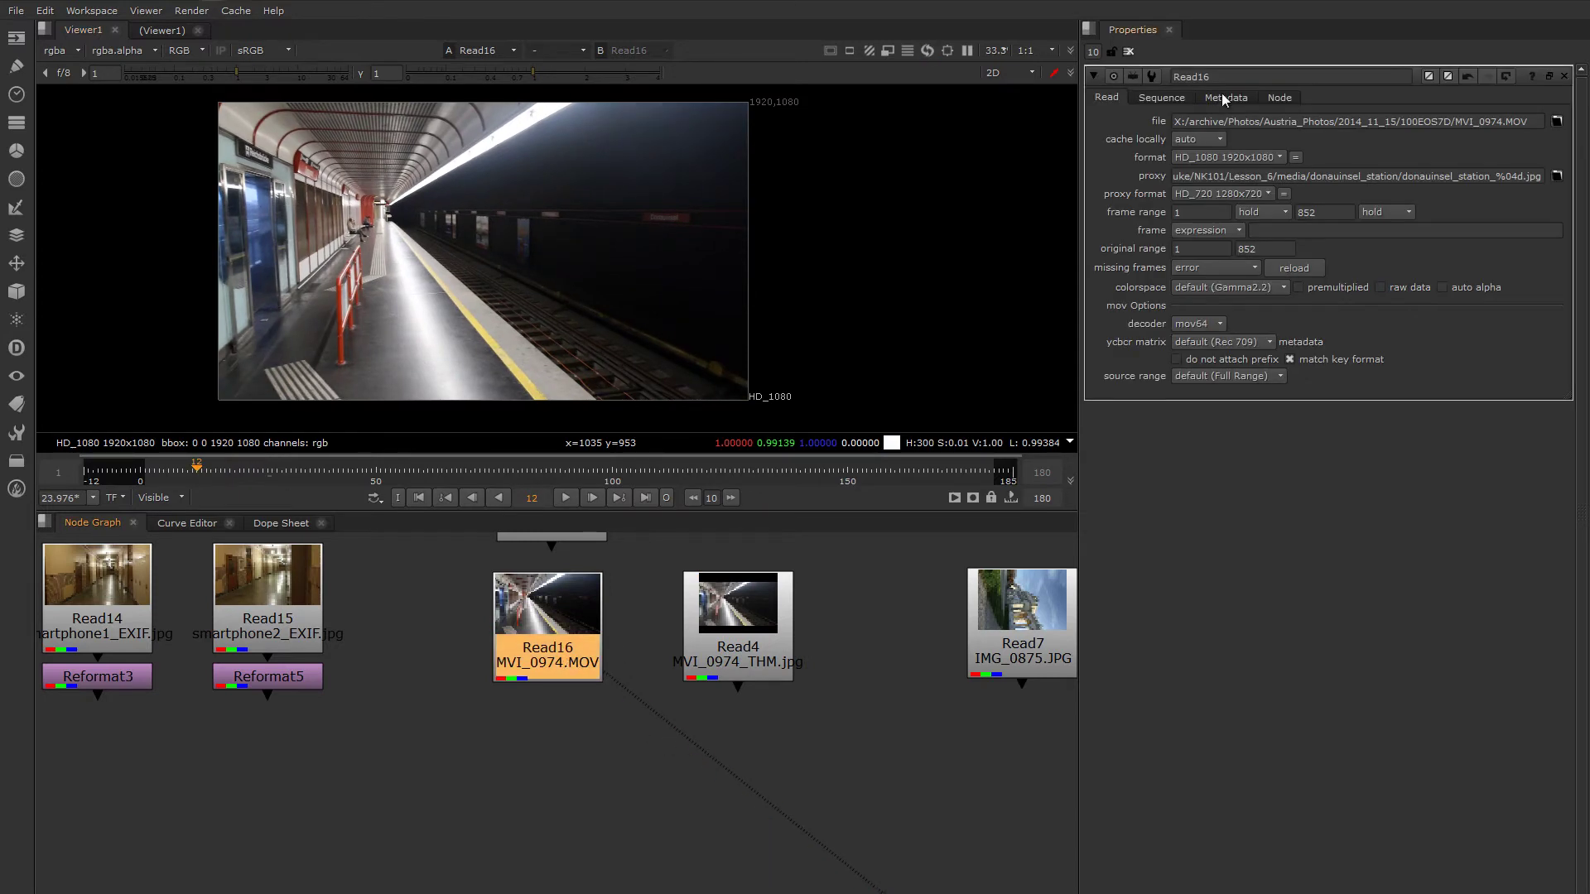
left_click(1224, 97)
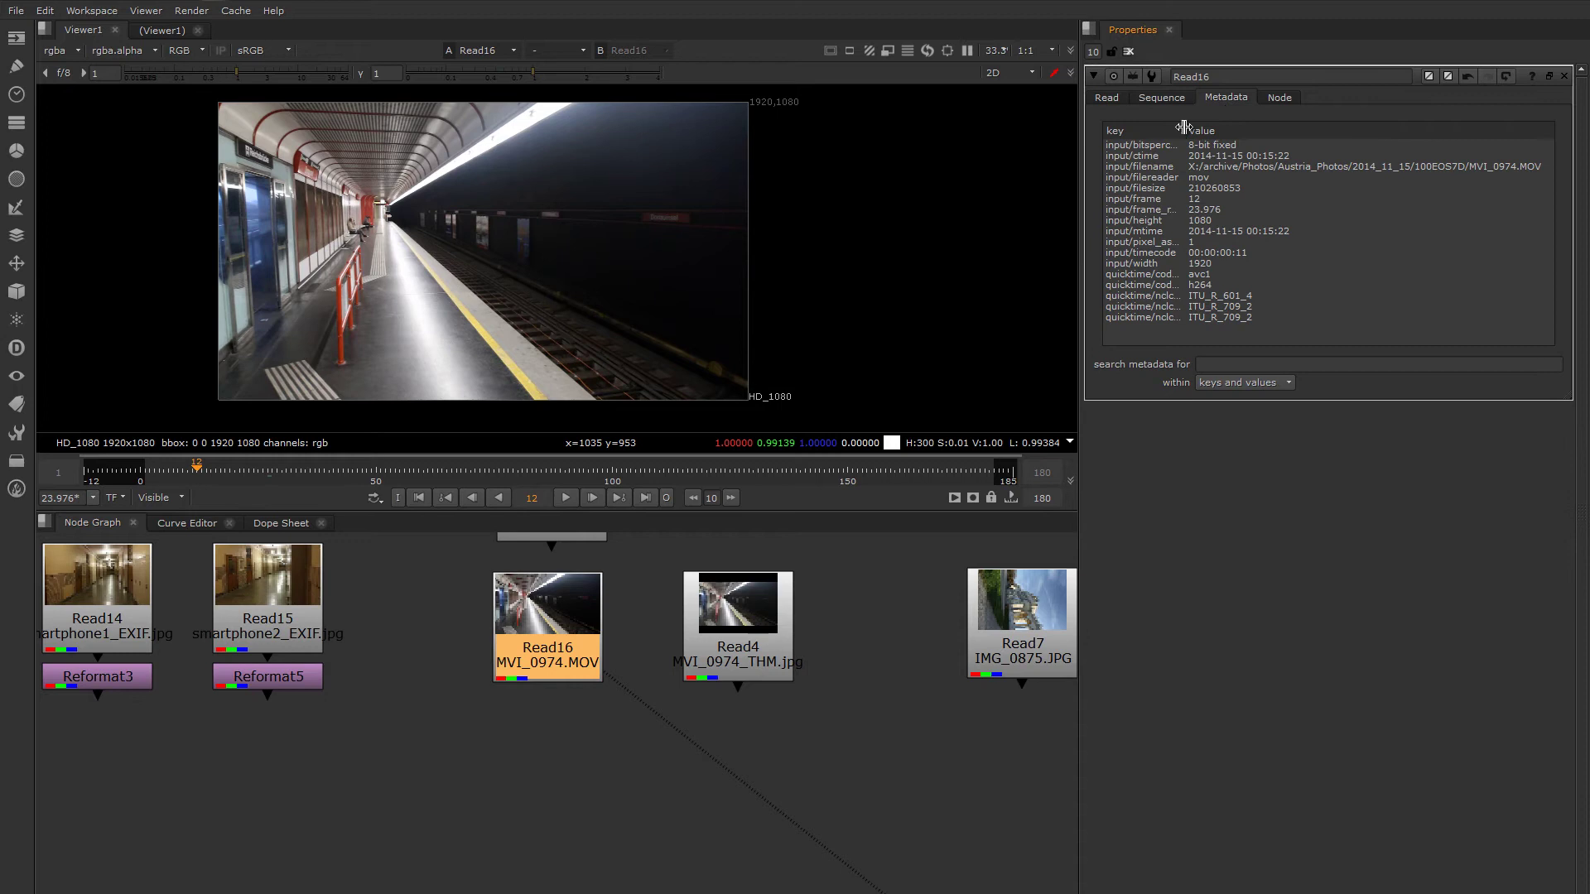
left_click_drag(1179, 130, 1232, 130)
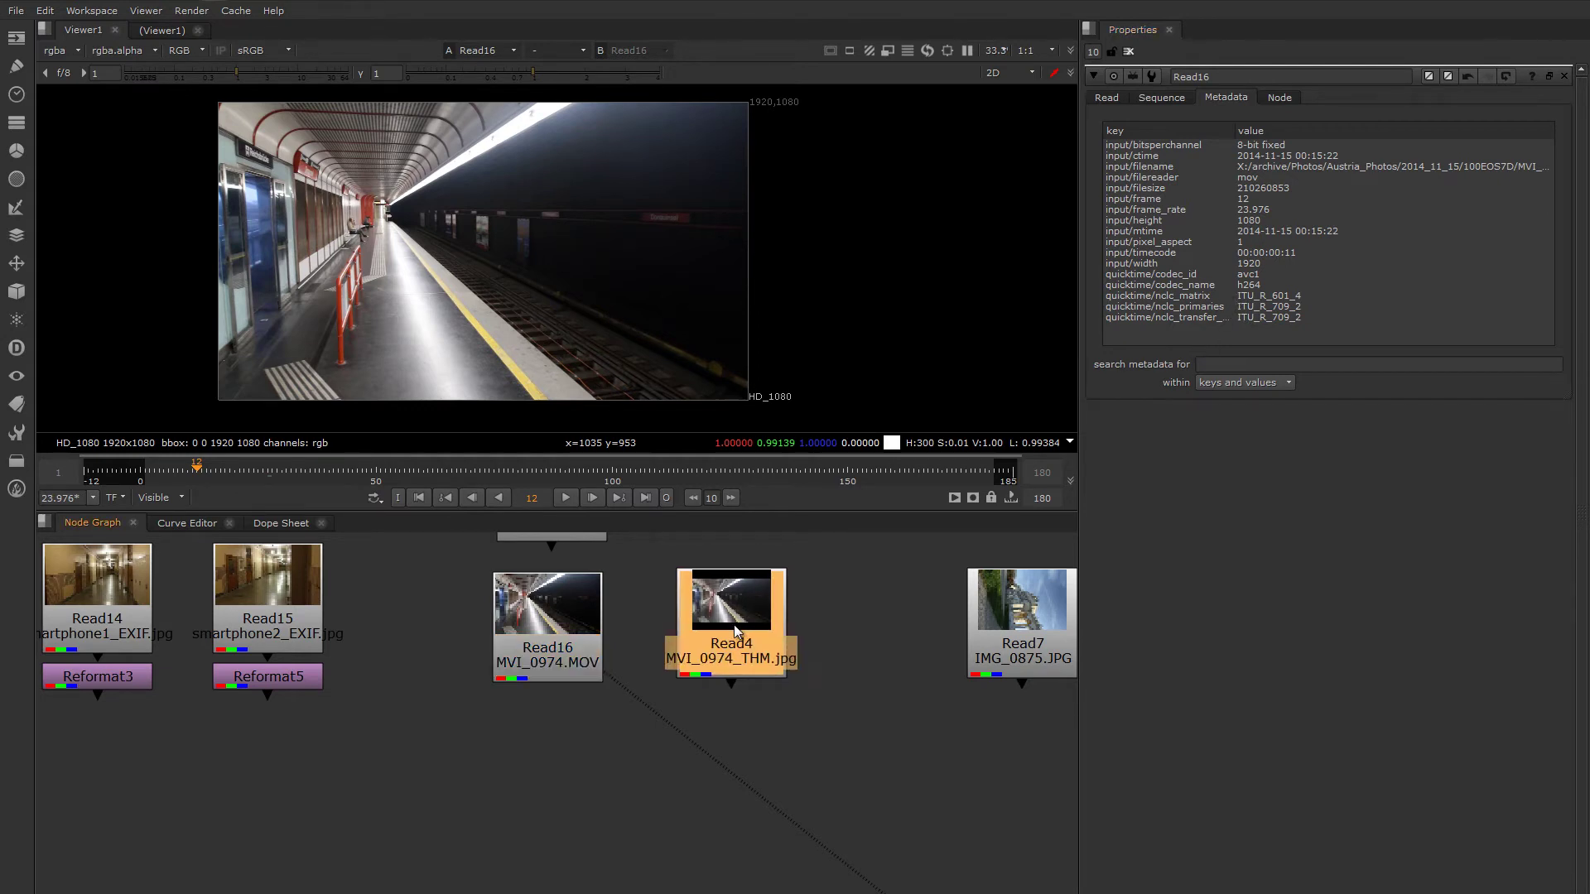
mouse_move(735, 630)
left_mouse_down()
mouse_move(720, 639)
mouse_move(739, 641)
left_mouse_up()
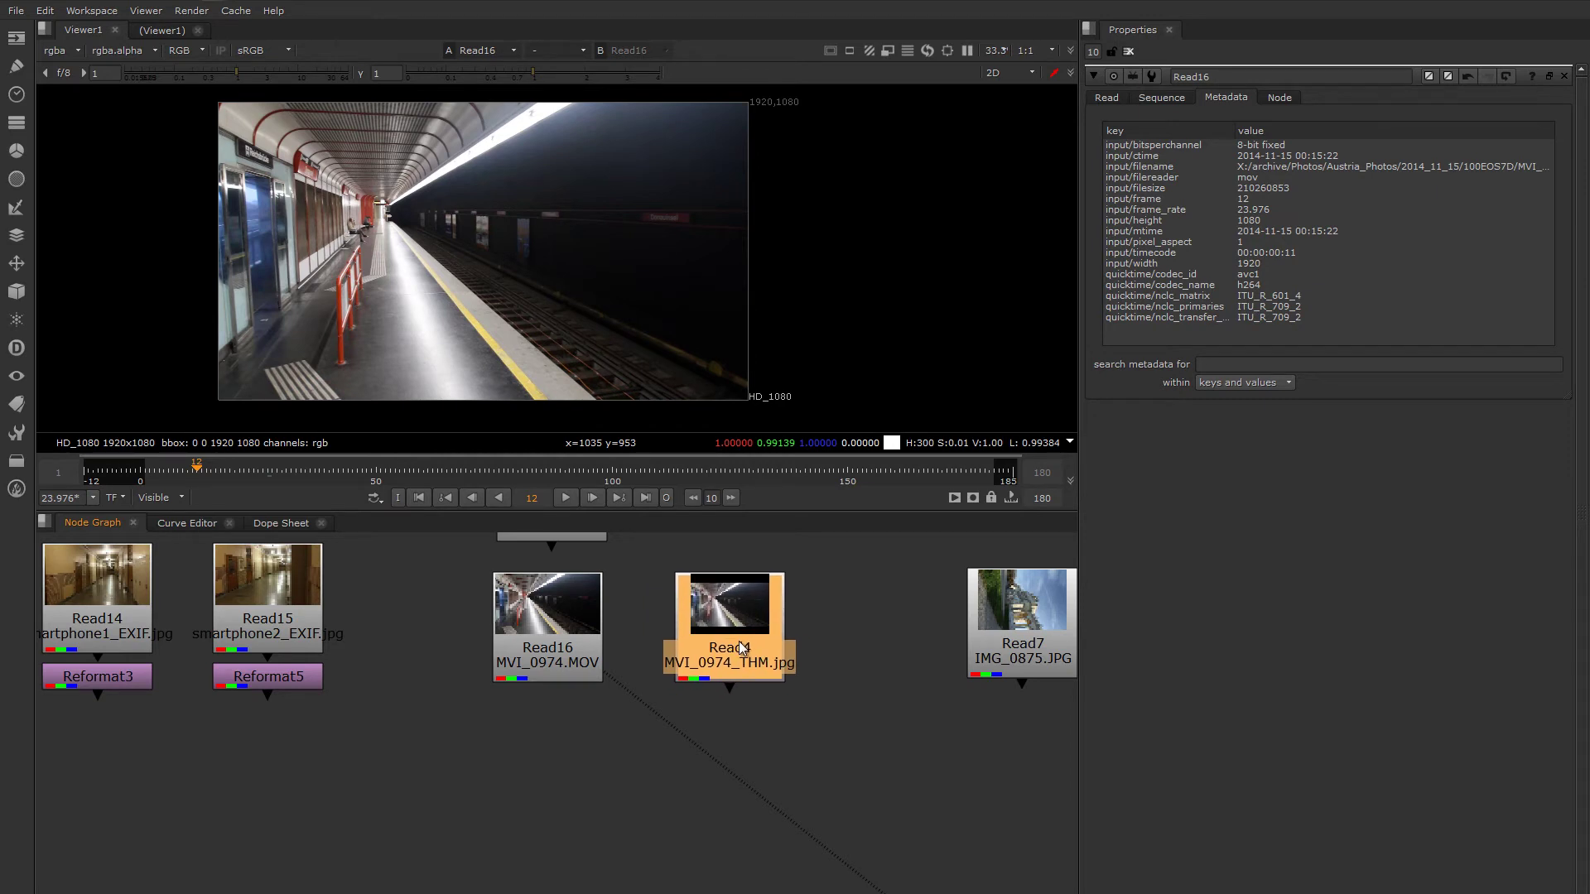
- Display Read4's MVI_0974_THM.jpg EXIF metadata in an enlarged list with a wider key column
double_click(751, 666)
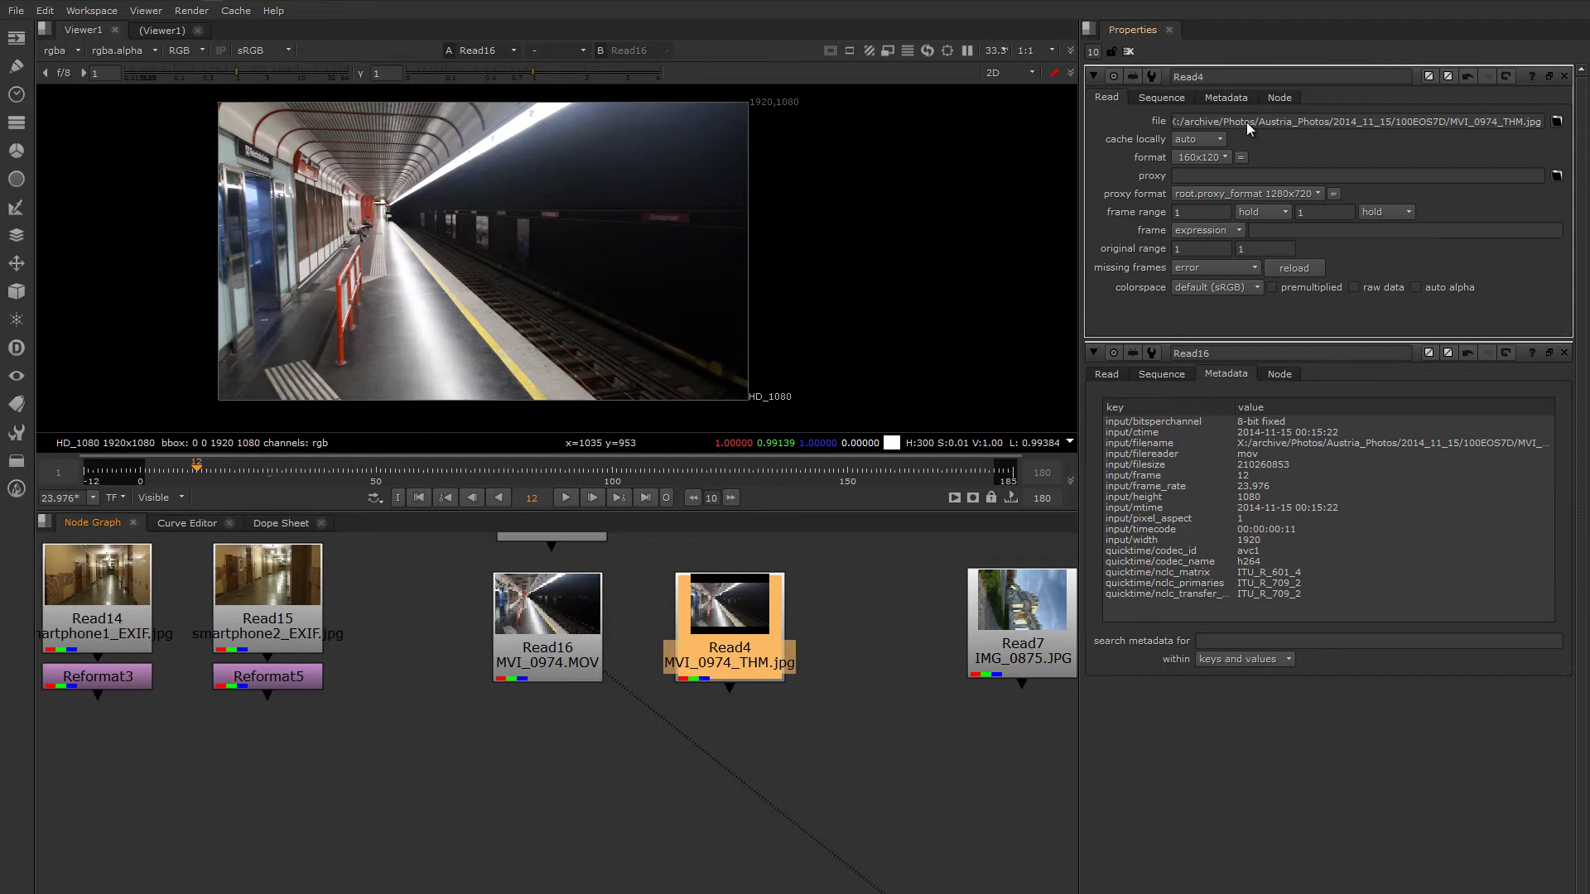
left_click(1225, 98)
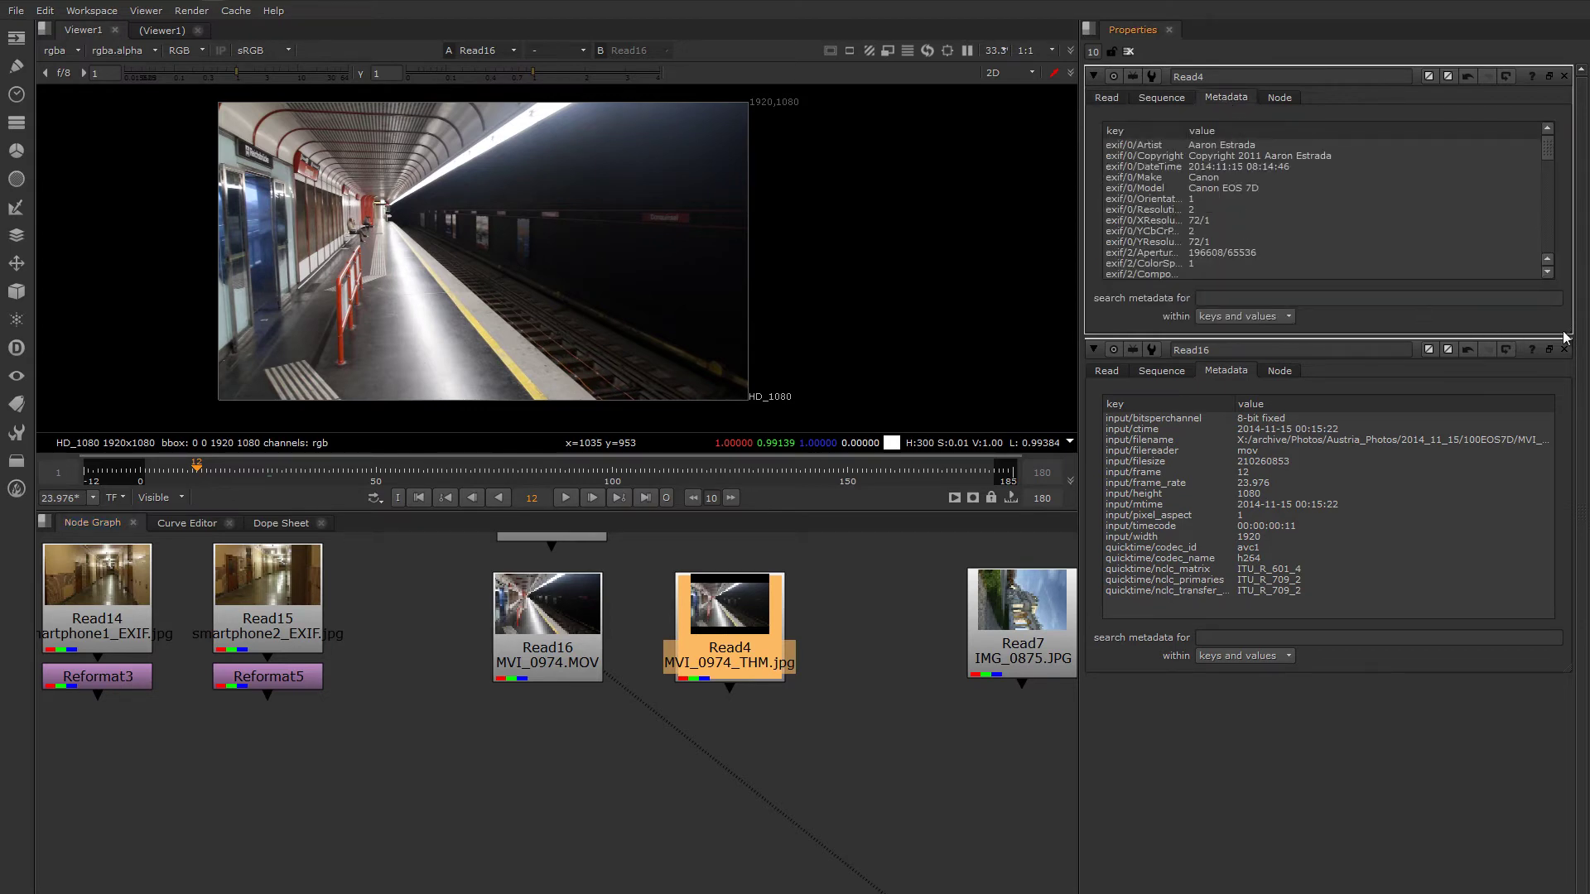
left_click_drag(1565, 336, 1531, 592)
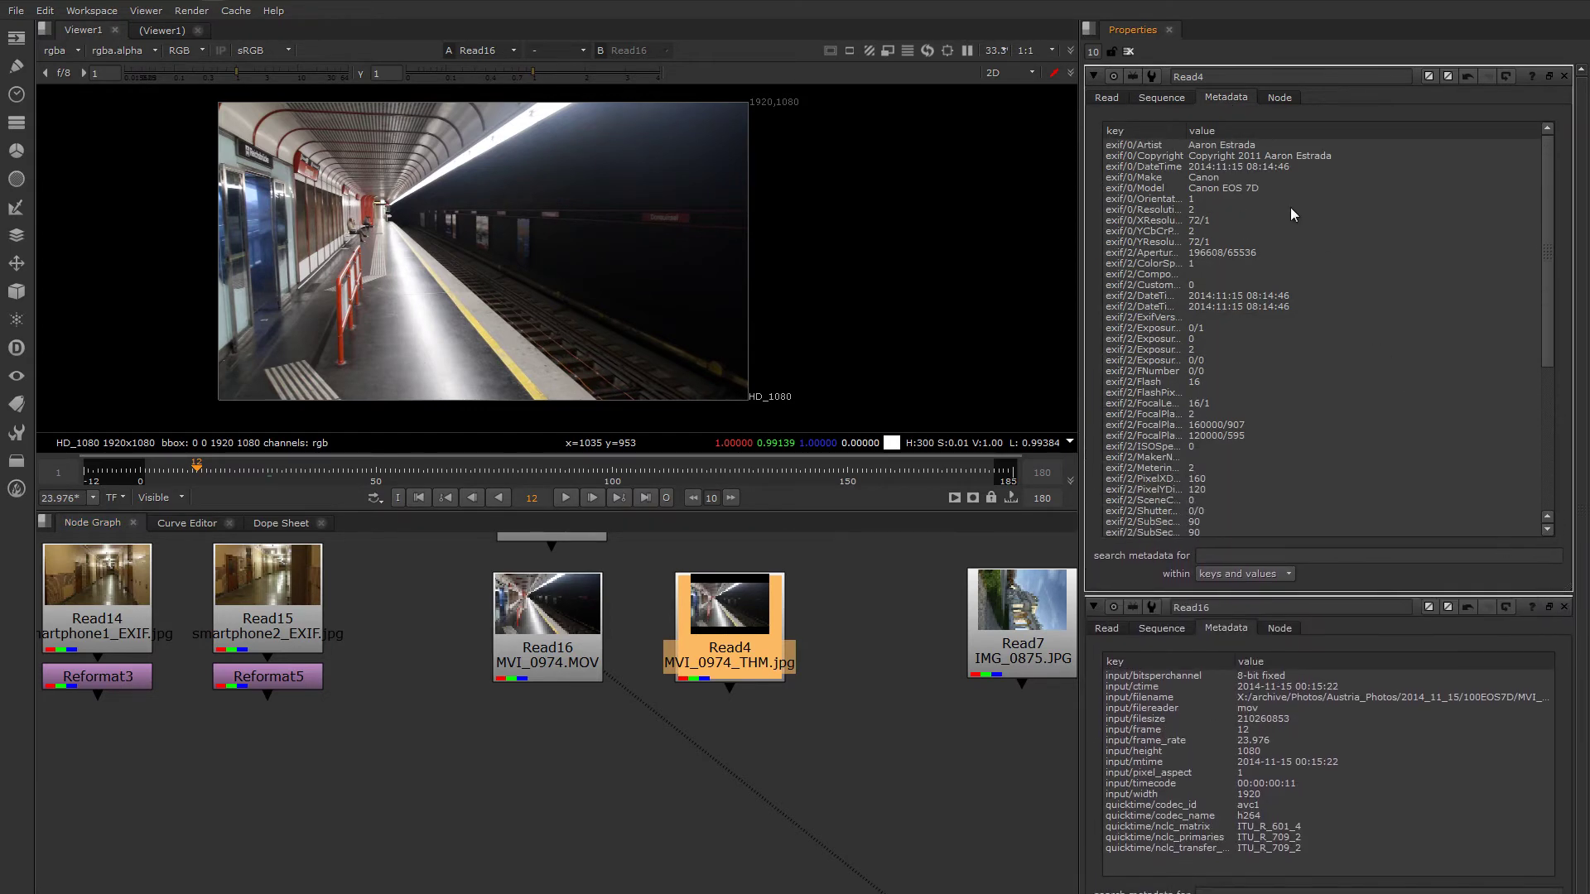
left_click_drag(1185, 130, 1264, 135)
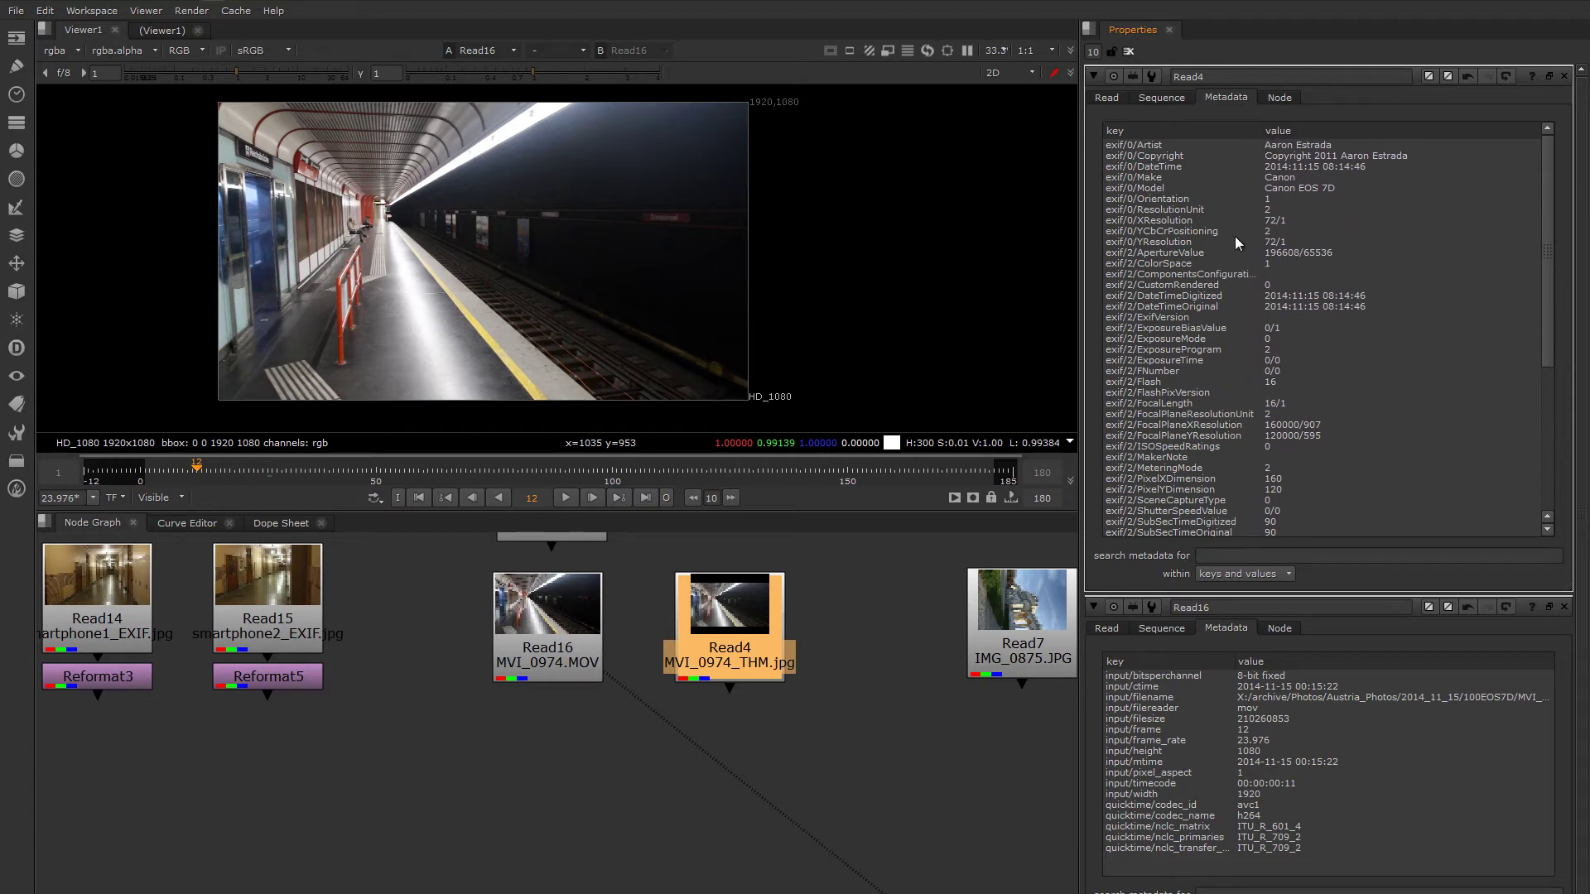
left_click_drag(690, 628, 685, 635)
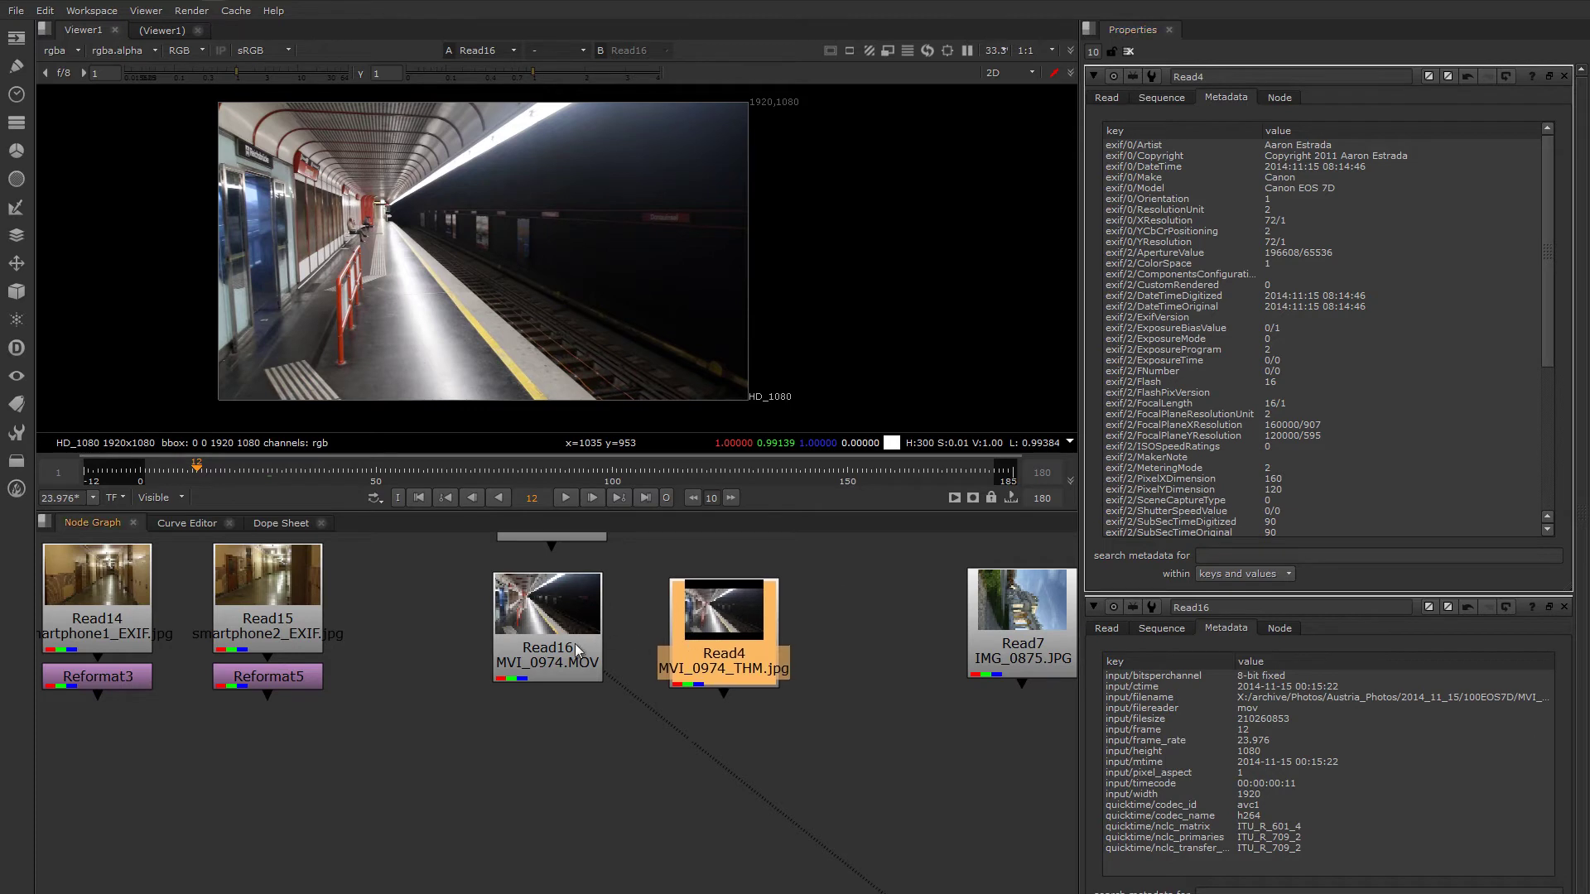
mouse_move(568, 643)
left_mouse_down()
mouse_move(592, 651)
mouse_move(578, 639)
left_mouse_up()
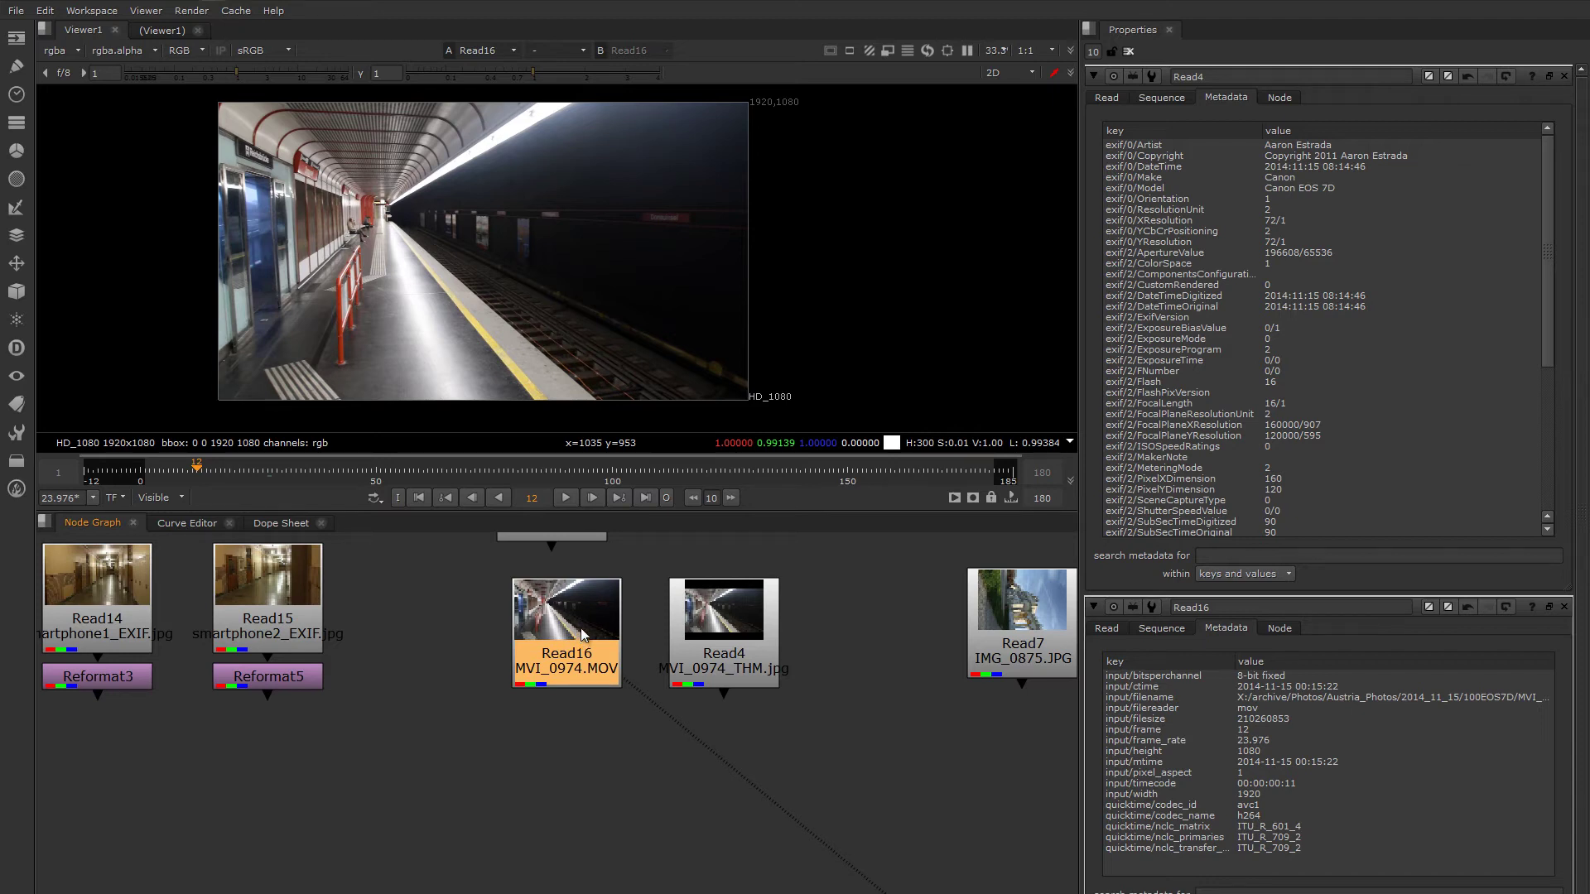
middle_click_drag(434, 634, 788, 624)
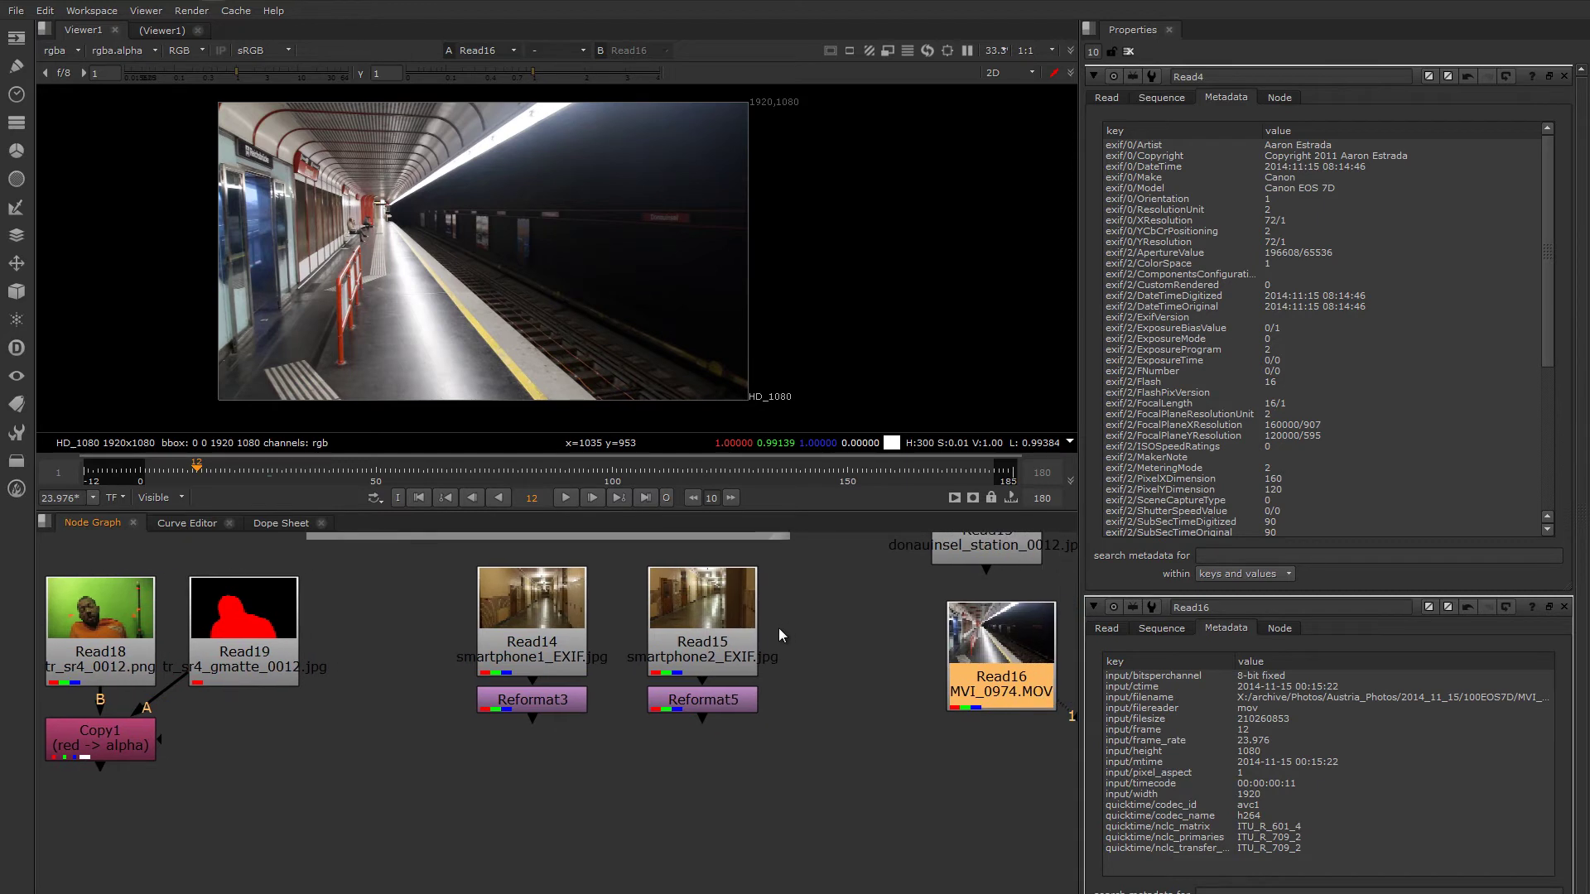
- Clear the open panels and show Read15's smartphone EXIF metadata in an enlarged list
scroll(778, 628, "up", 2)
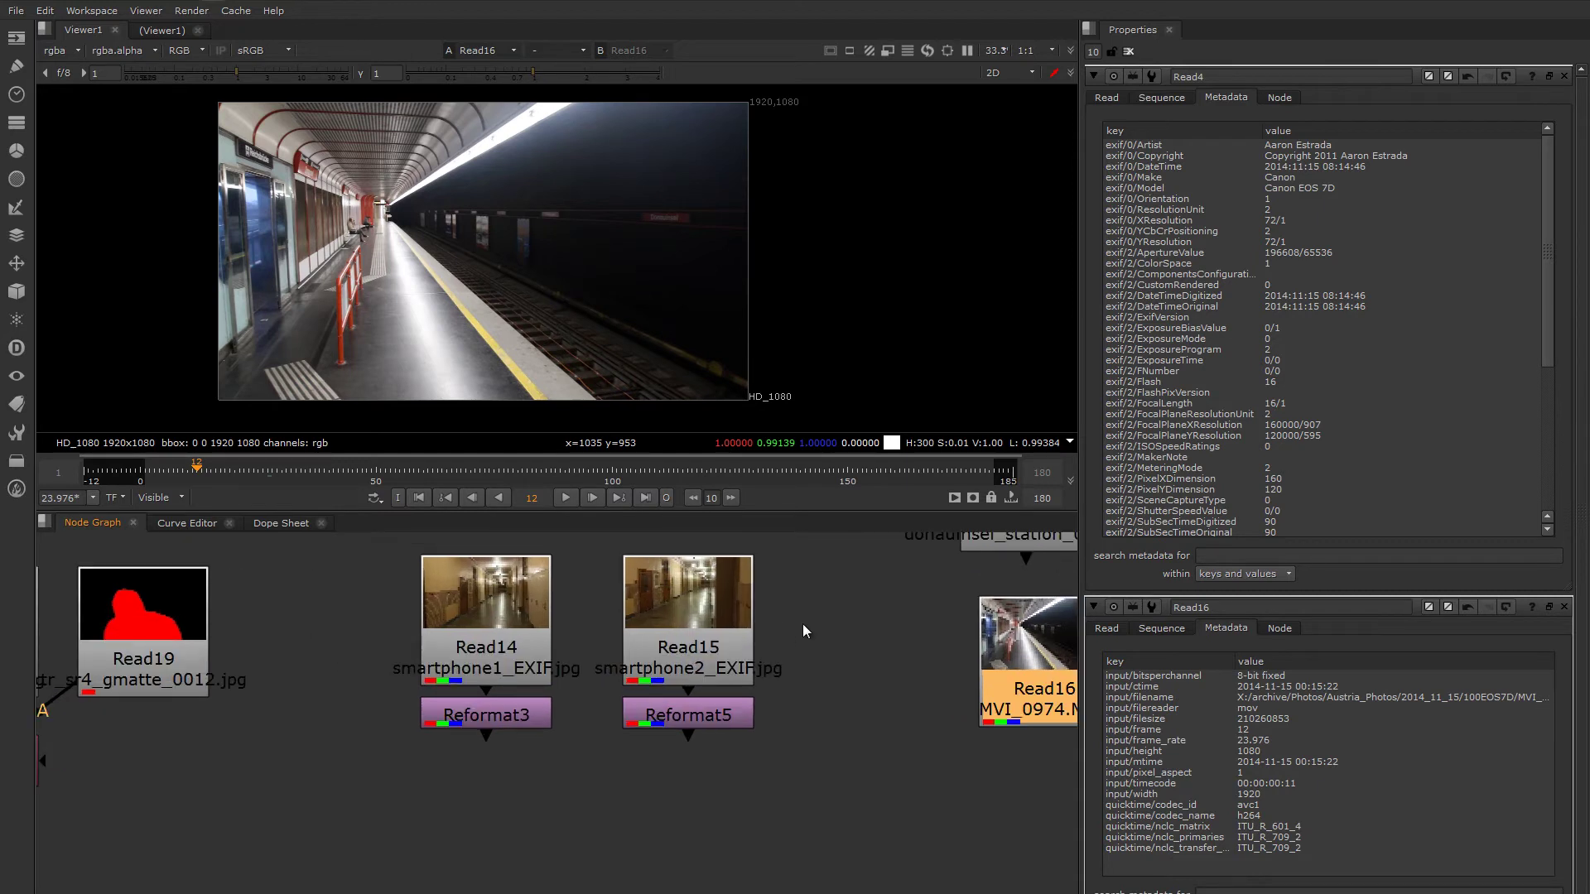
left_click(1129, 51)
double_click(723, 651)
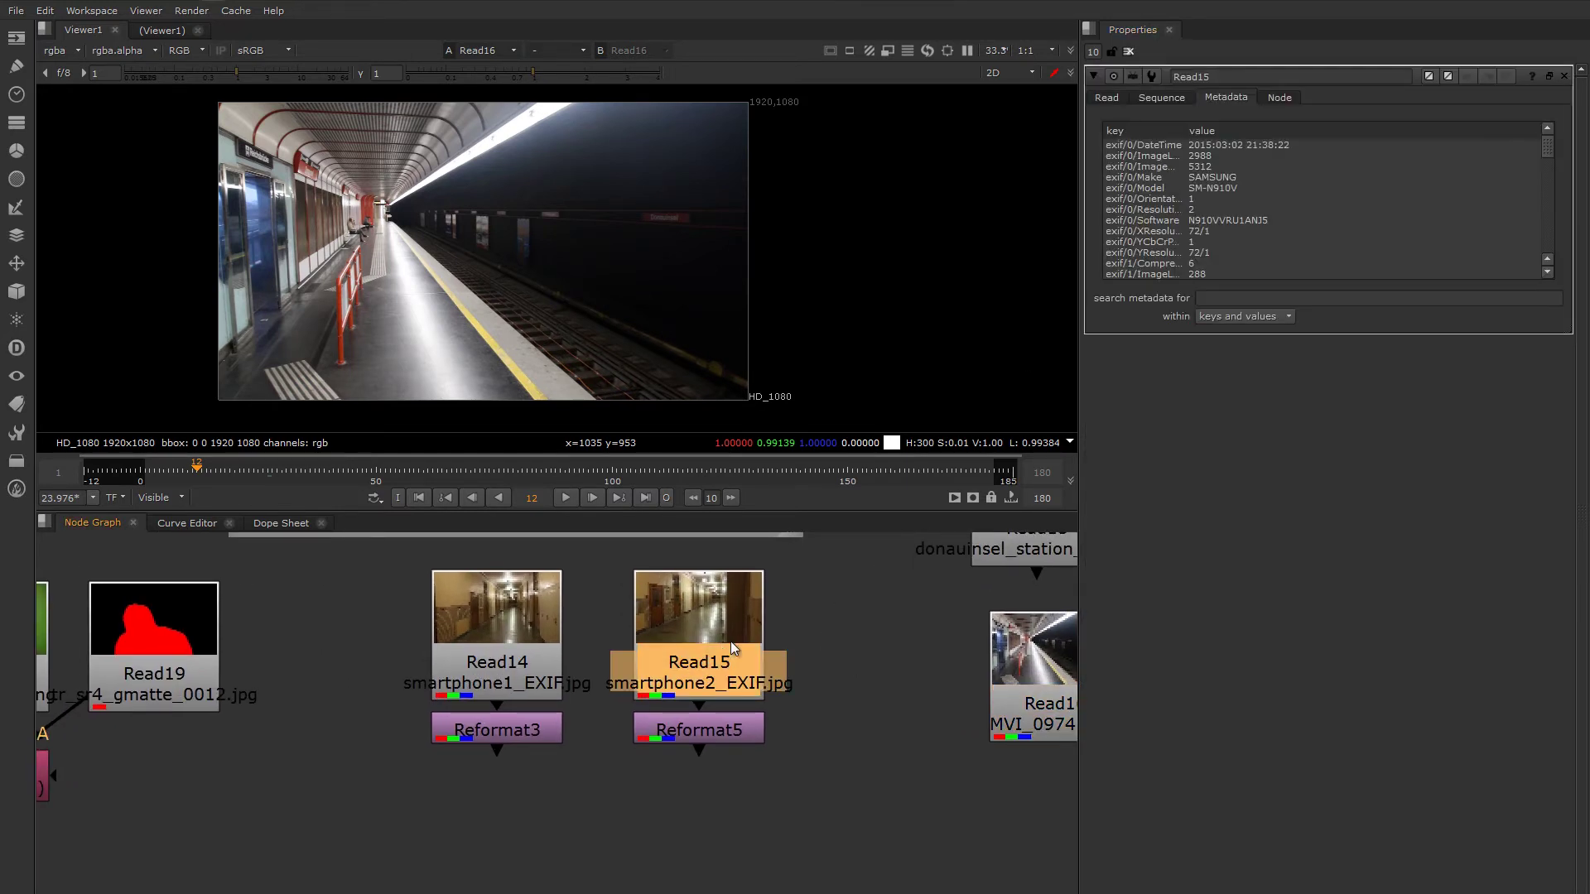
left_click_drag(1570, 338, 1570, 659)
left_click_drag(1187, 128, 1252, 130)
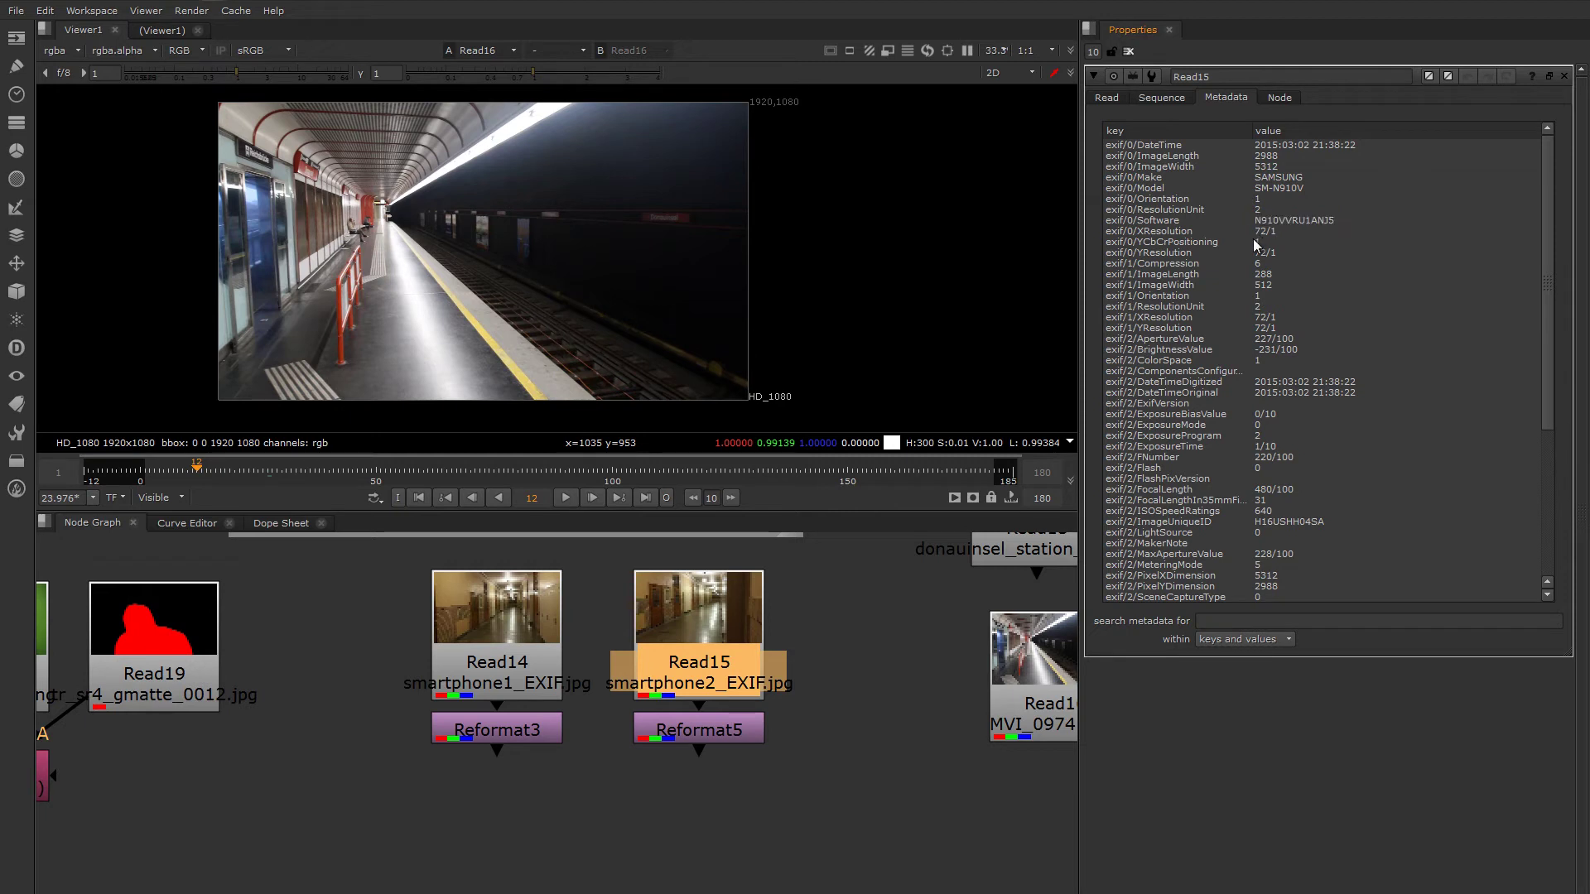
- Filter Read15's metadata by 'focal', then '35mm', and select FocalLengthIn35mmFilm (31)
left_click(1212, 619)
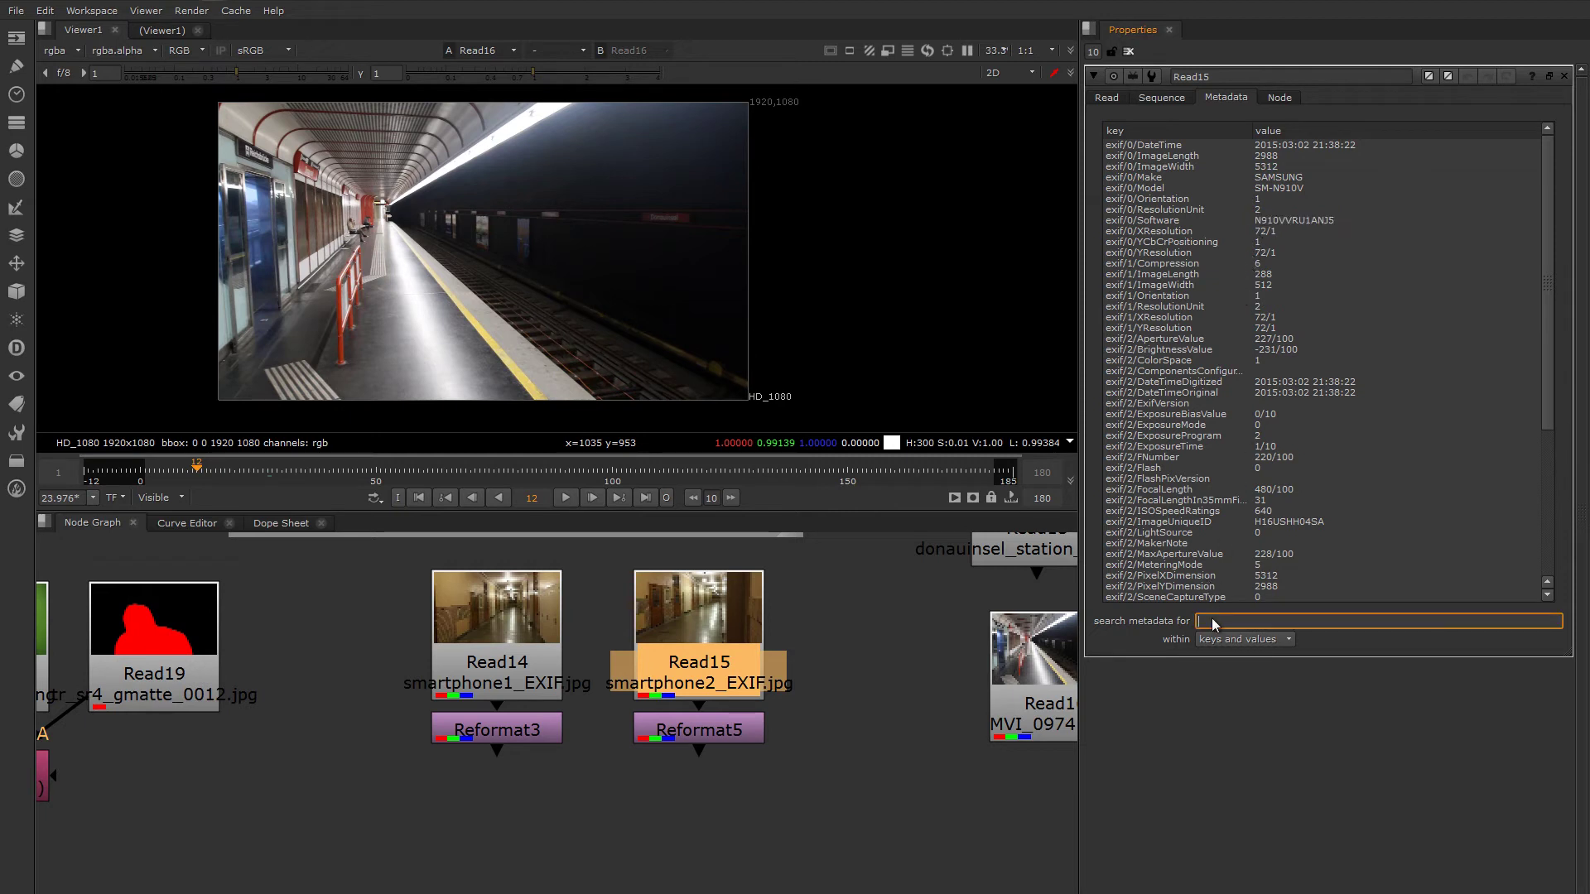
type("focal")
key("Return")
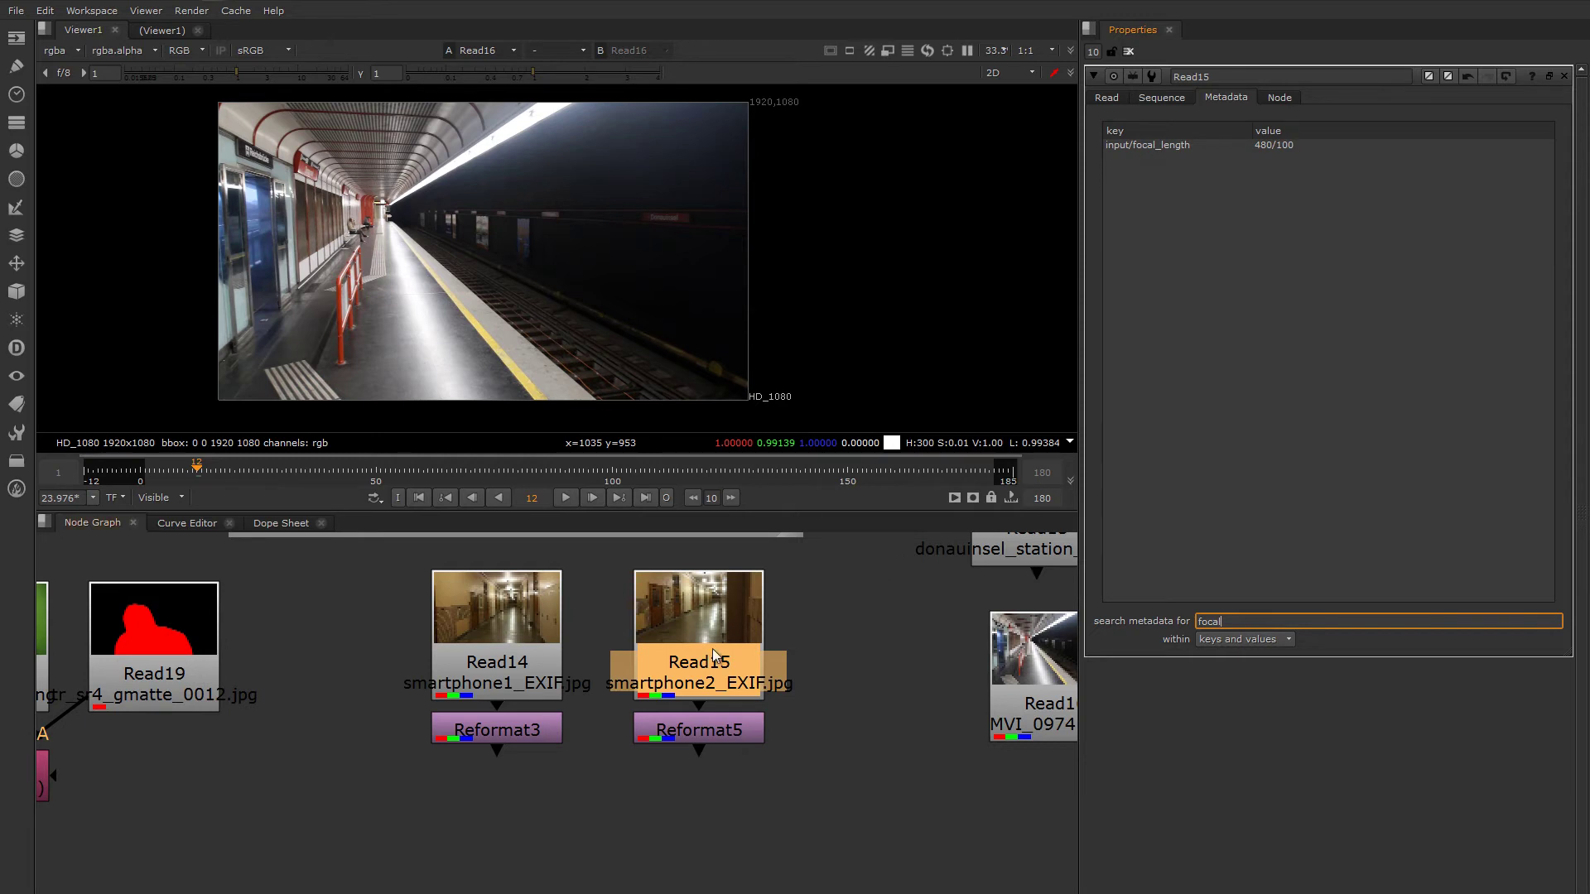
mouse_move(712, 649)
left_mouse_down()
mouse_move(712, 633)
mouse_move(709, 647)
left_mouse_up()
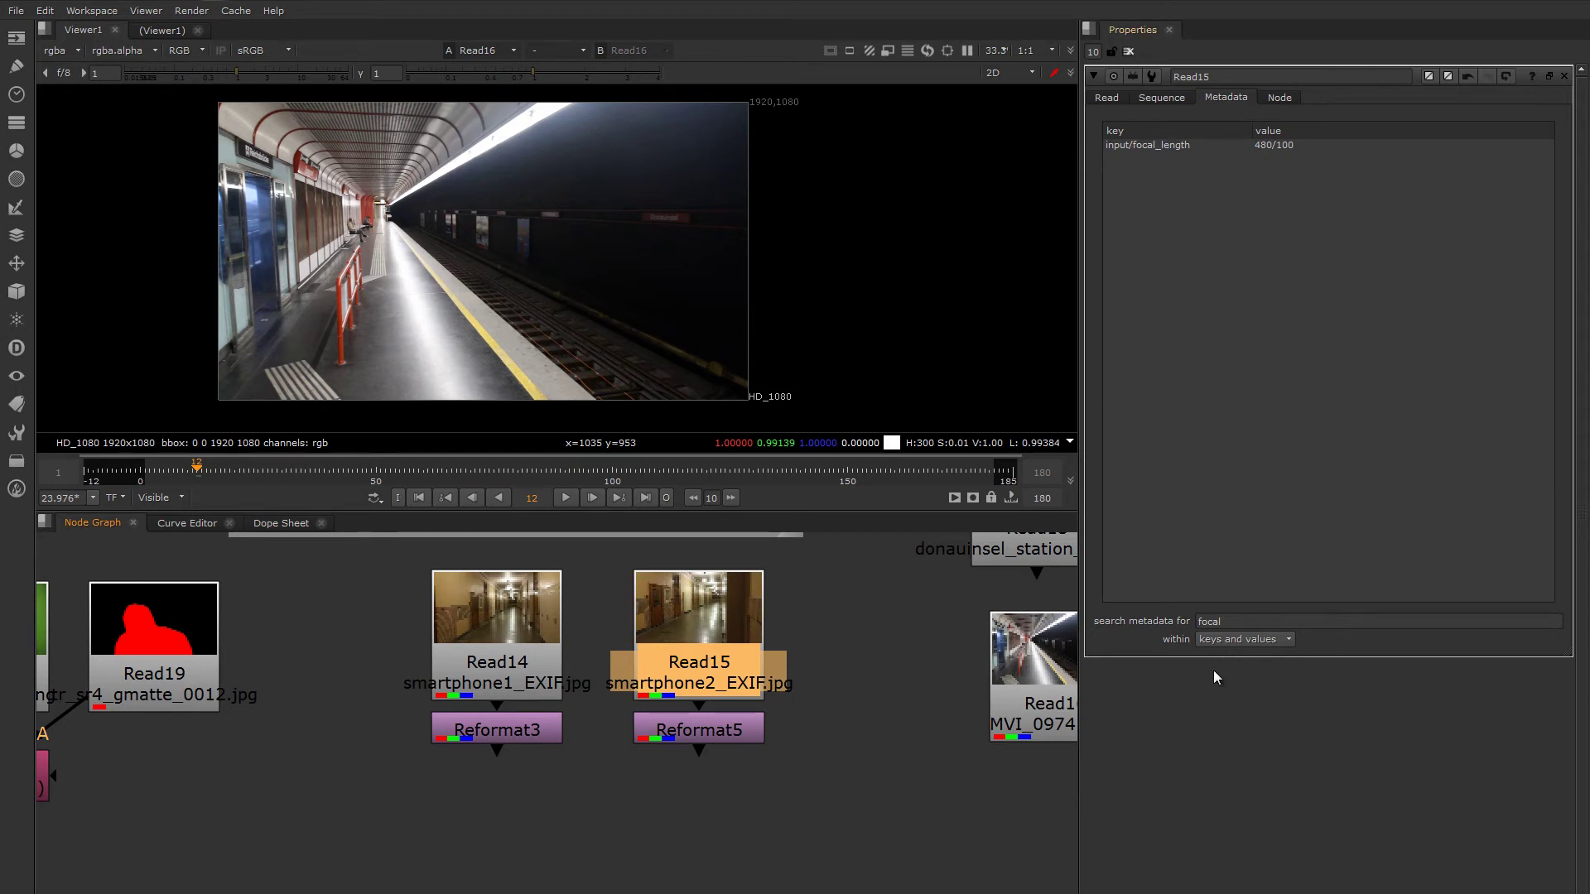
double_click(1235, 622)
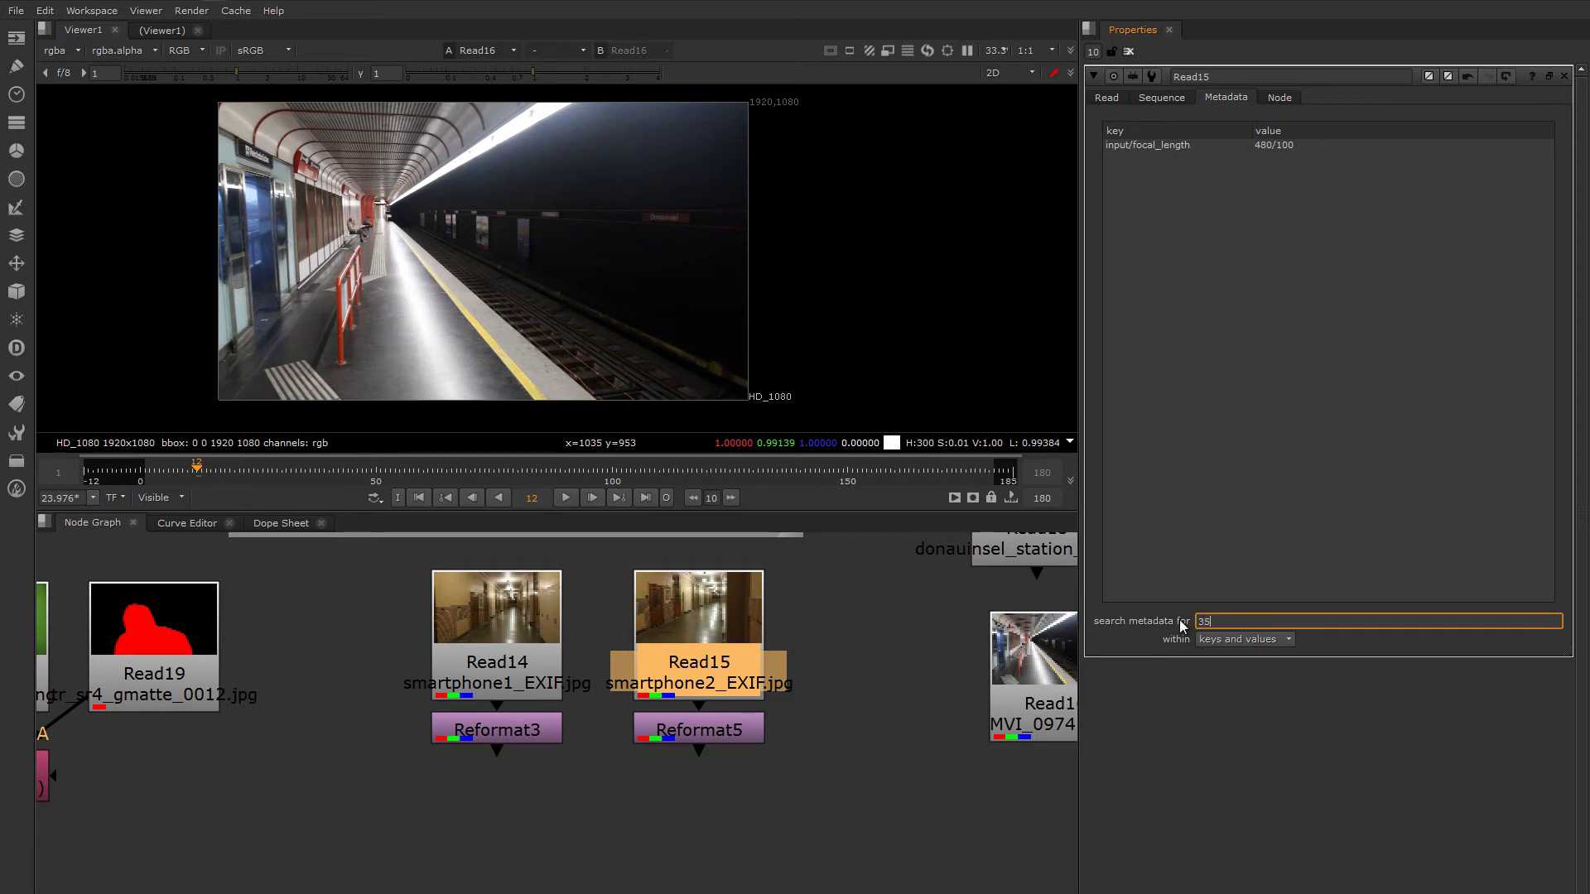
key("Return")
key("BackSpace")
key("Return")
left_click_drag(1251, 130, 1269, 130)
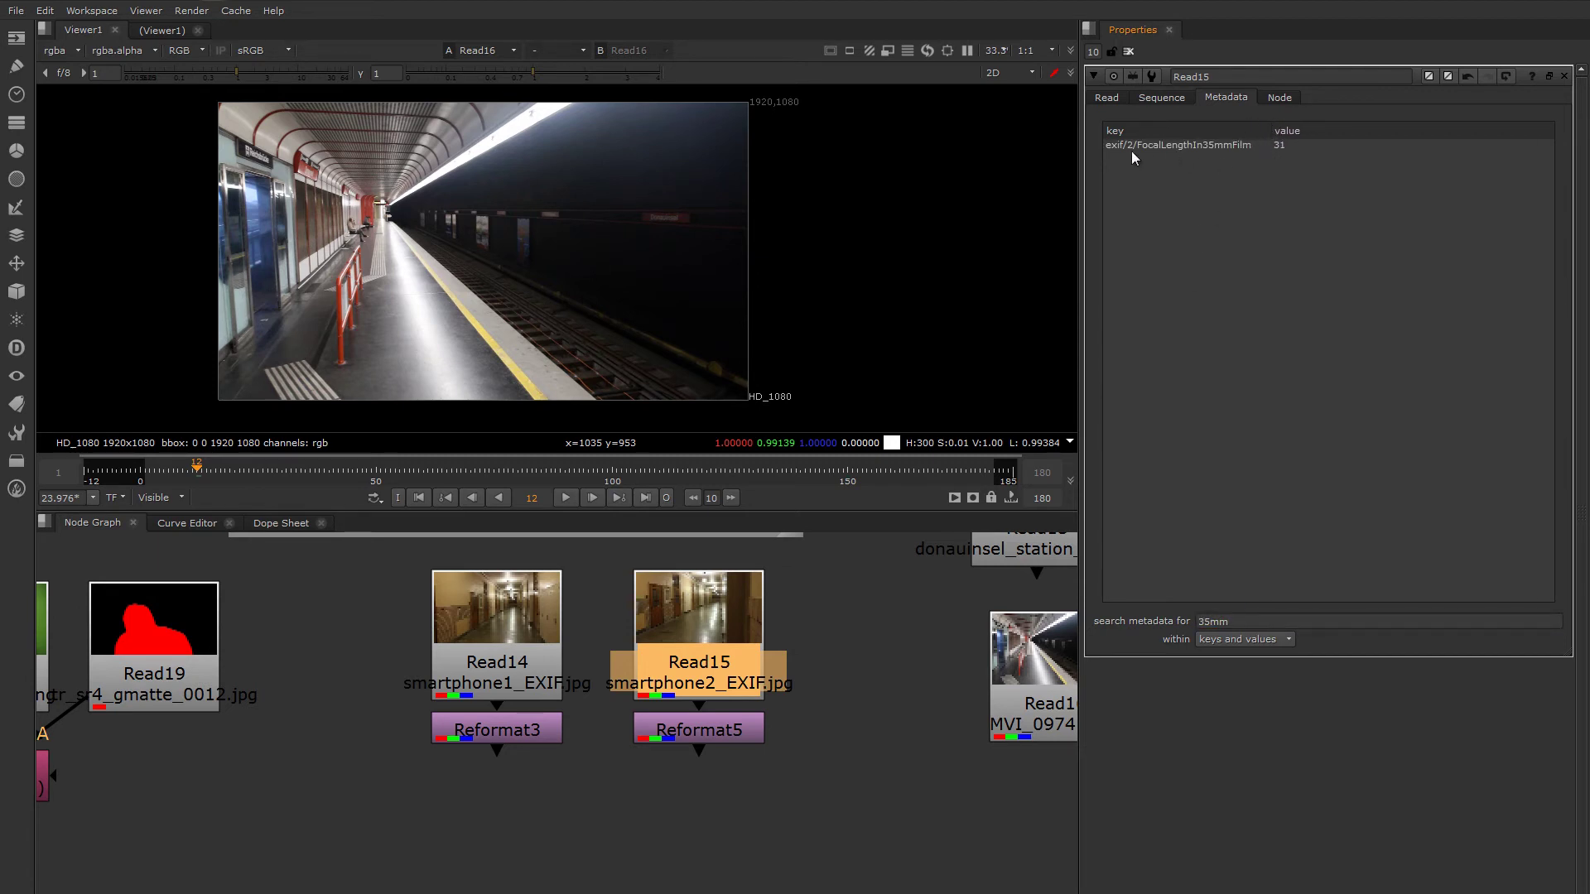
left_click(1188, 147)
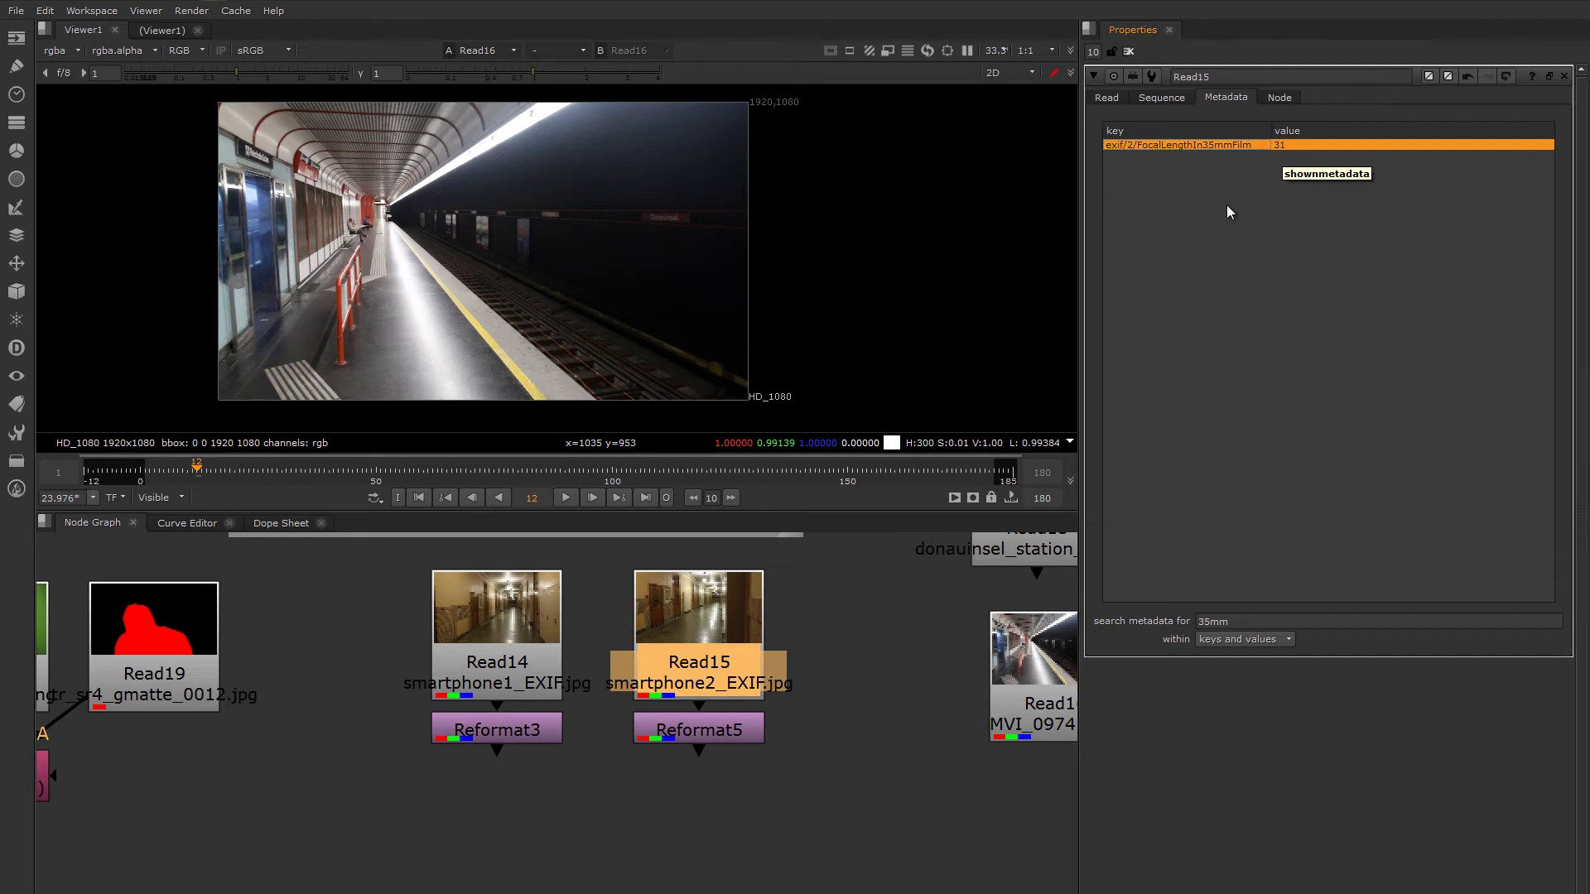
- Create a new Camera1 node near Read15 and reveal the full-frame 36mm X 24mm note
scroll(839, 663, "down", 3)
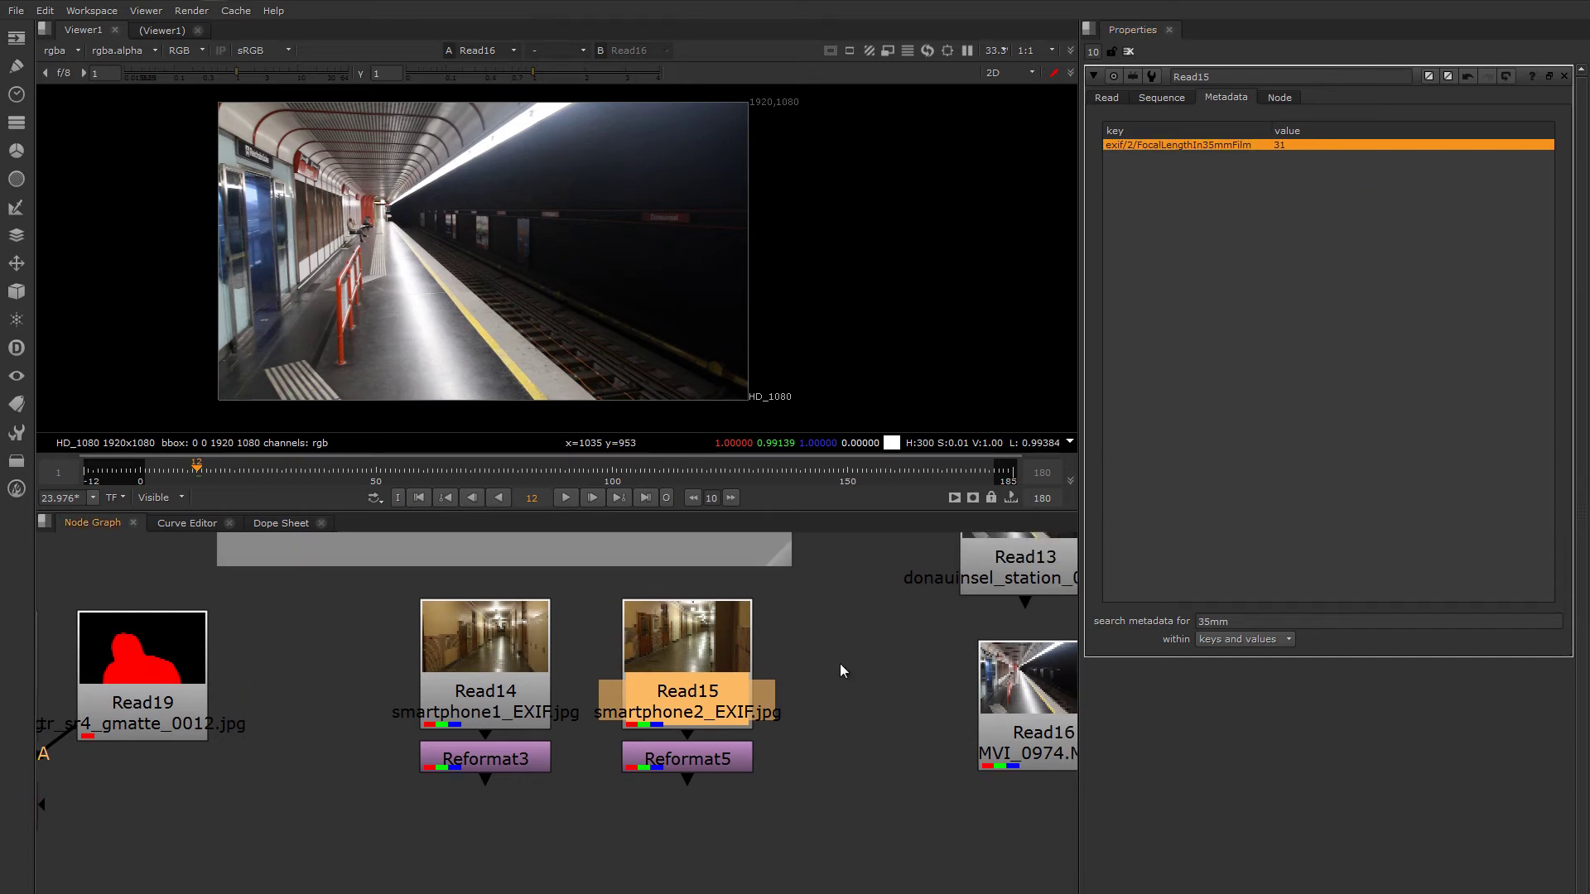
scroll(833, 669, "up", 2)
left_click(837, 668)
key("Tab")
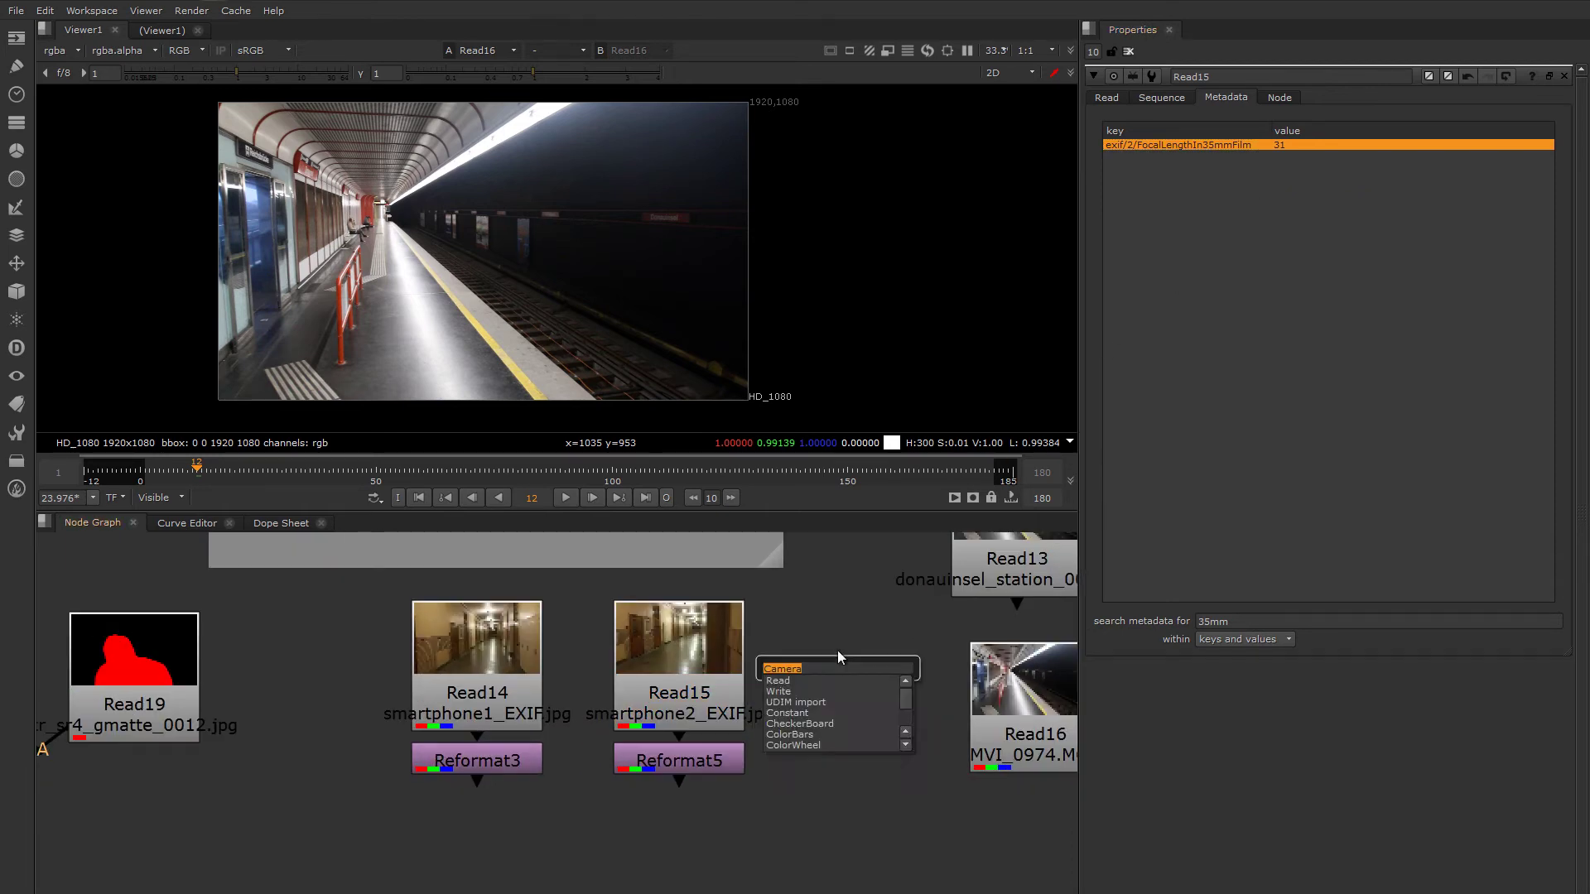
key("Return")
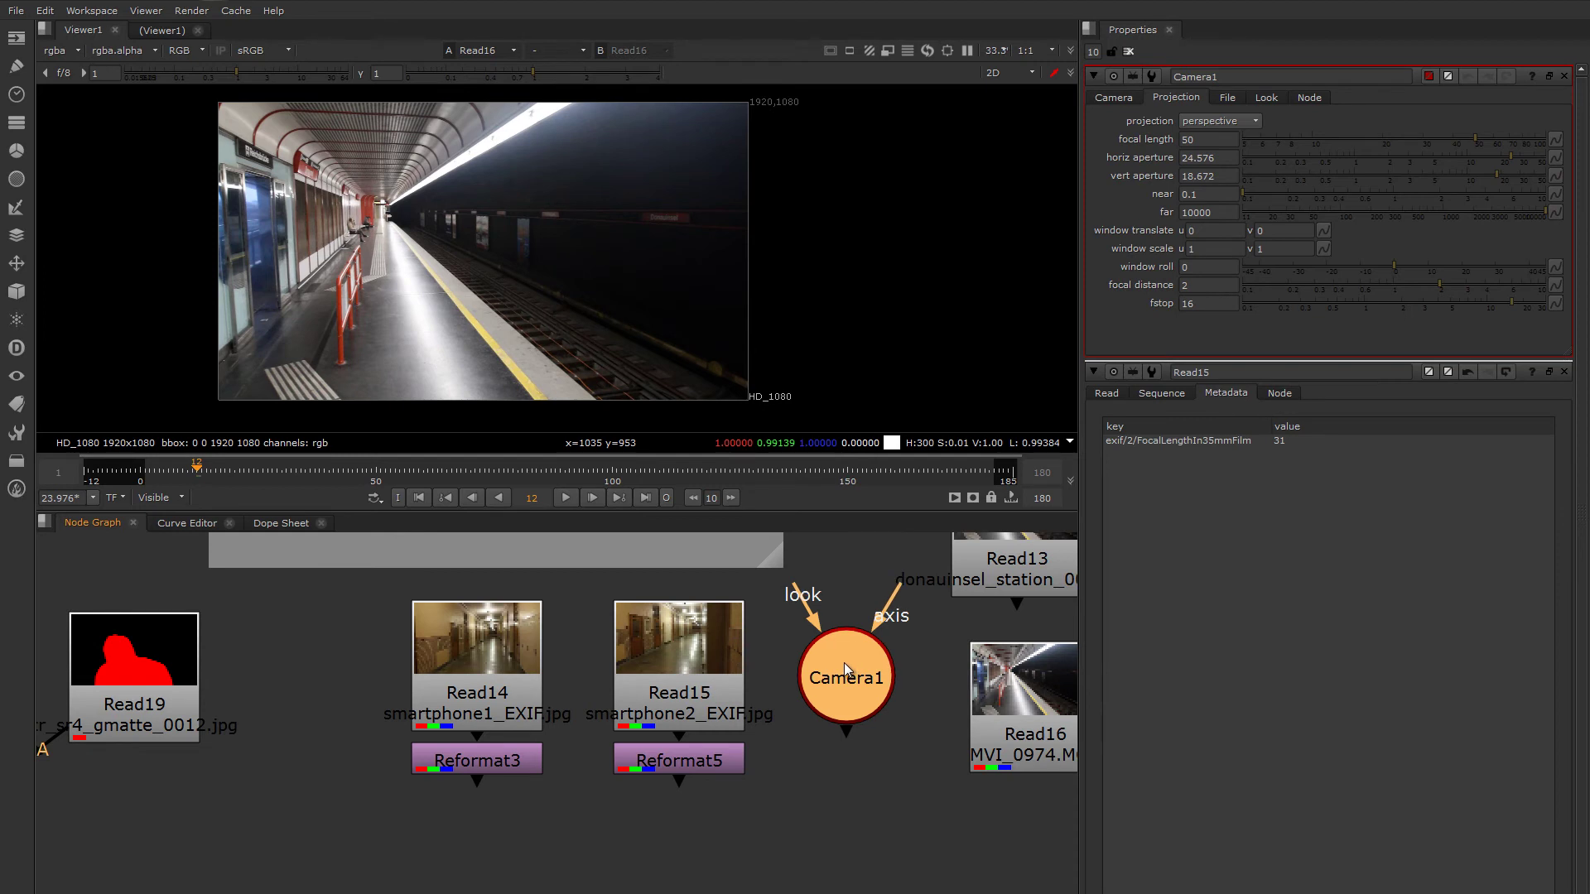
middle_click_drag(727, 616, 737, 718)
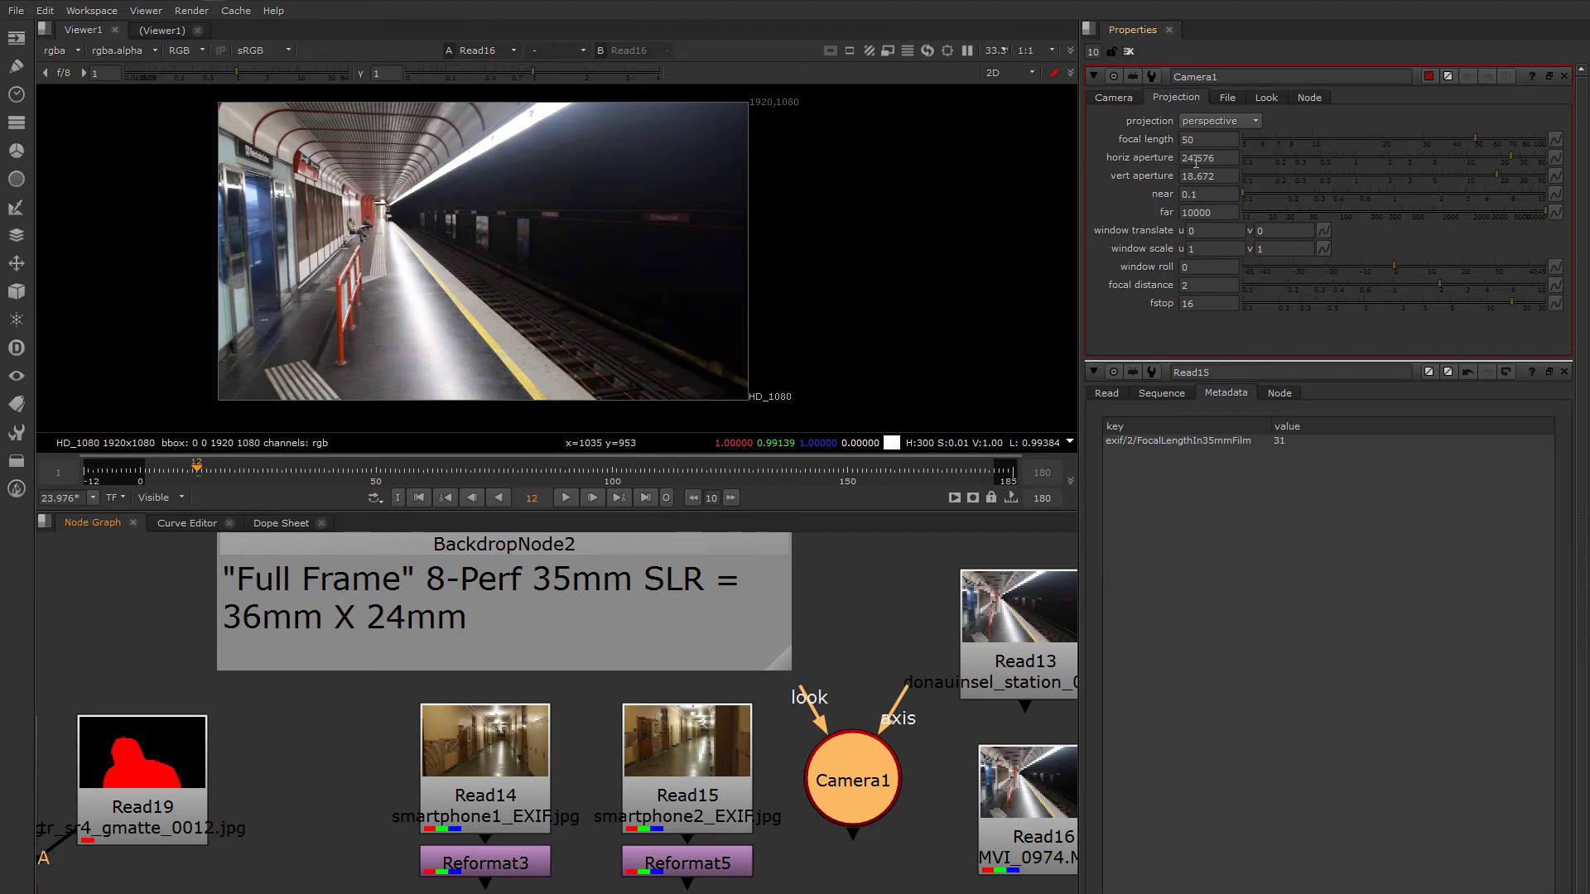
- Inspect Camera1's 24.576 horizontal aperture and highlight the 35mm focal length metadata row
left_click_drag(1222, 161, 1162, 163)
left_click(1221, 160)
double_click(1223, 159)
left_click(1225, 160)
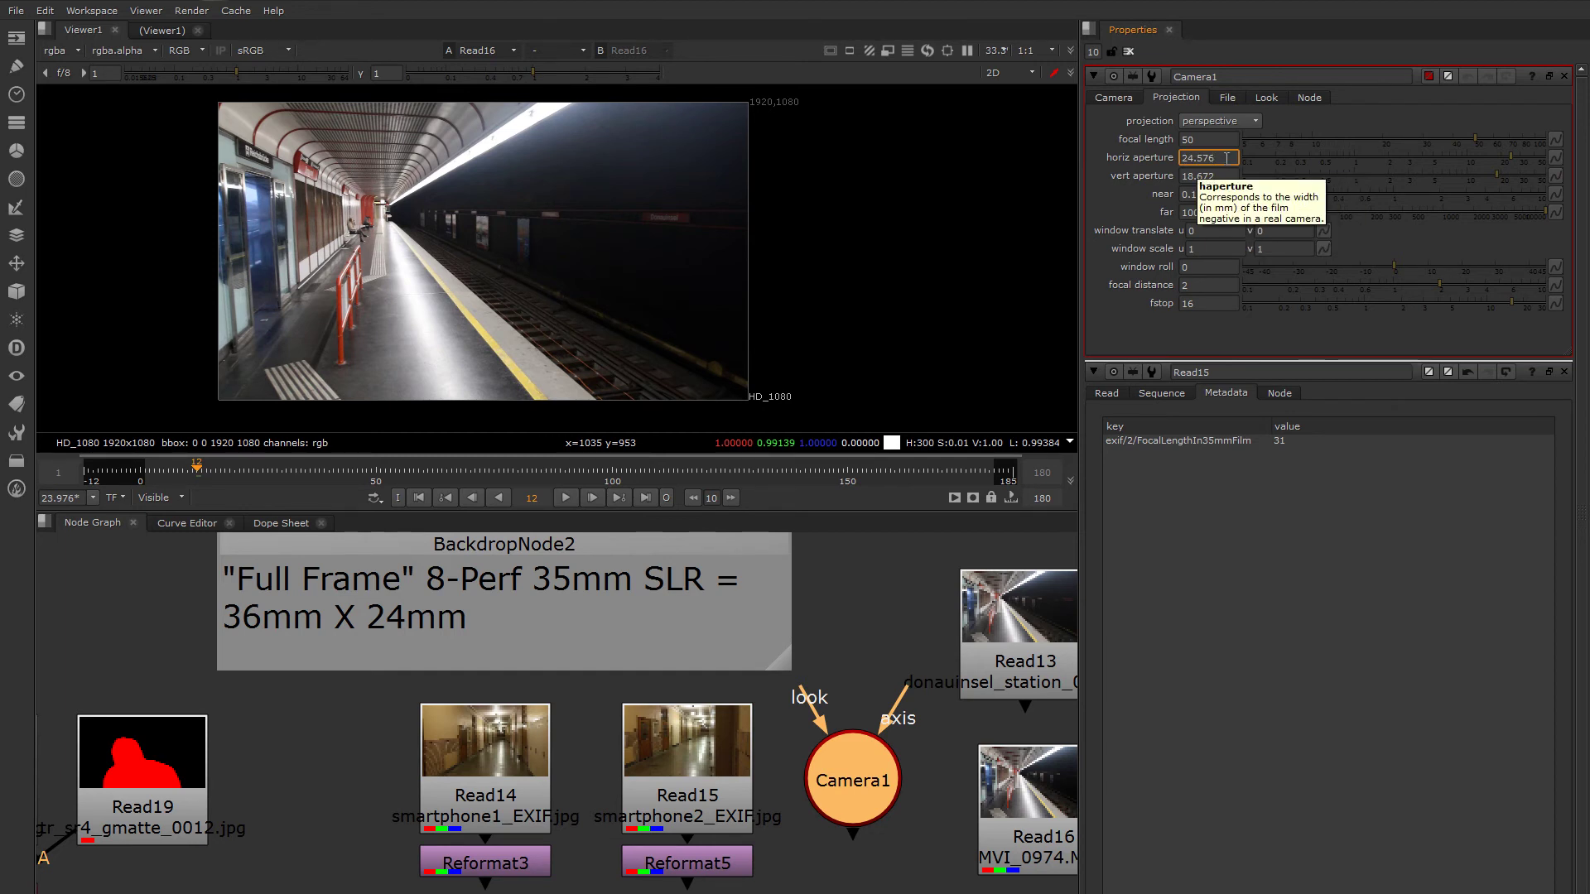
middle_click_drag(392, 643, 401, 640)
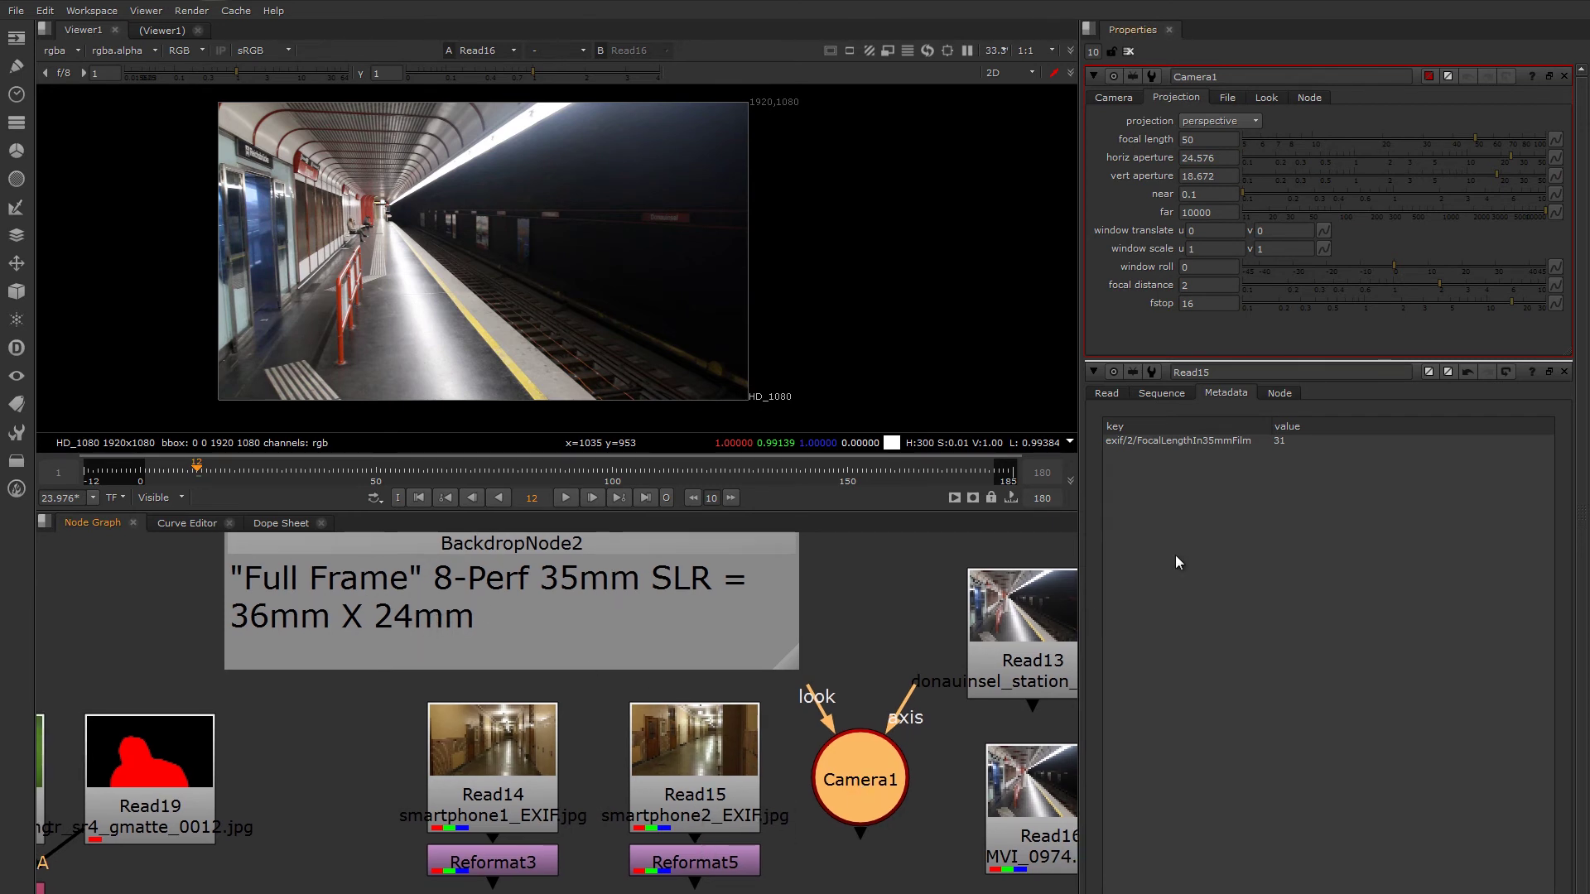
left_click(1288, 445)
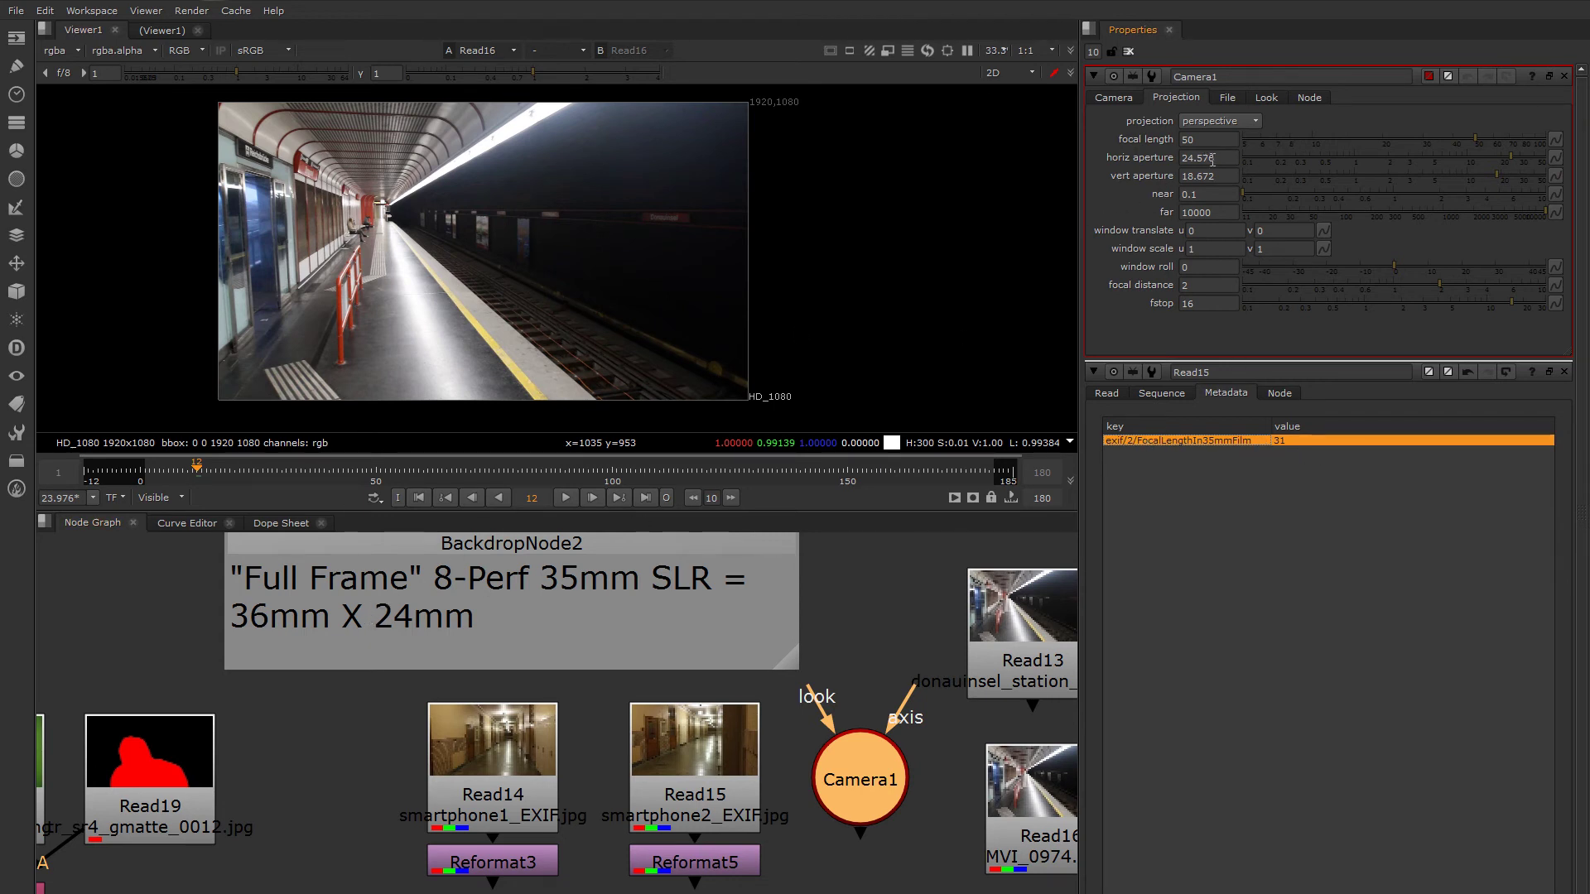
- Set Camera1's horizontal aperture to 36, vertical aperture to 24 and focal length to 31
left_click(1171, 158)
type("36")
left_click(1175, 176)
type("24")
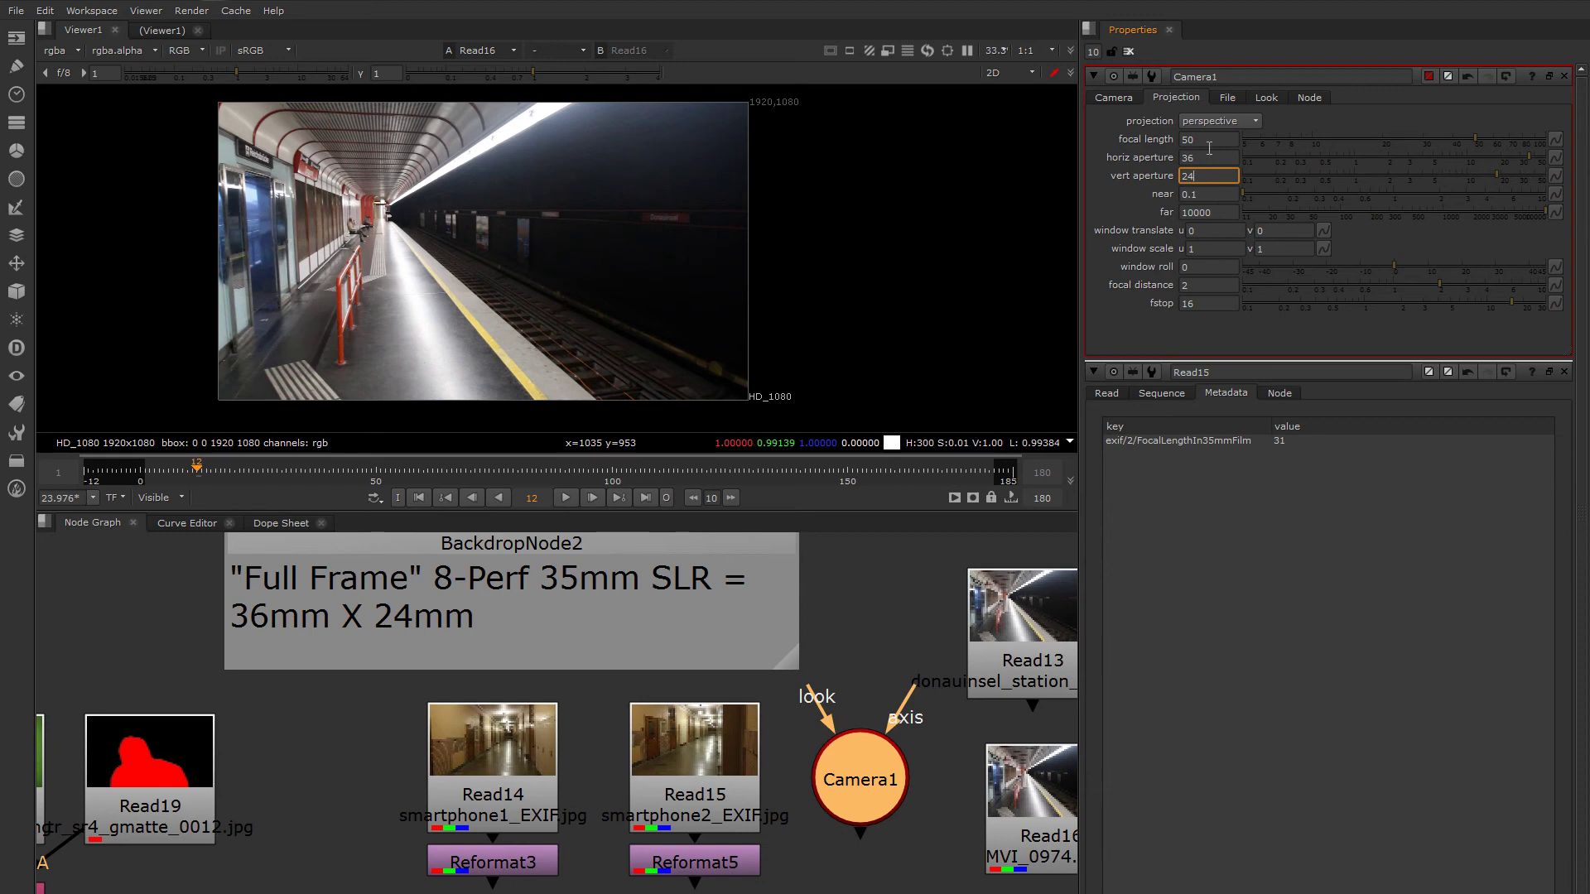
left_click(1153, 139)
type("31")
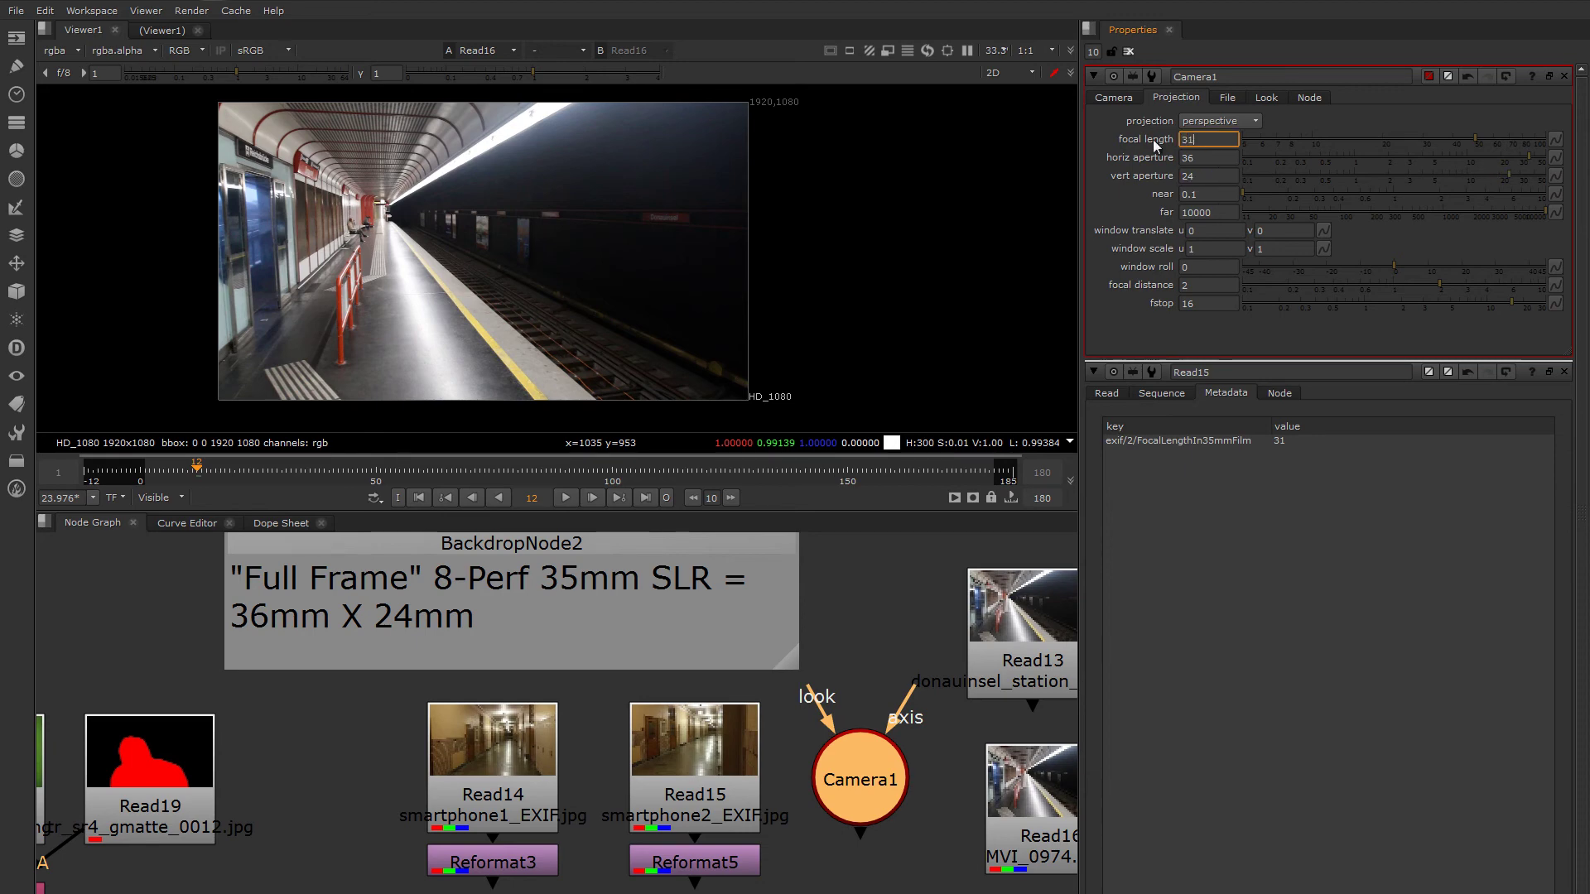
left_click(902, 648)
- Show Camera1 in the 3D viewer and orbit around it
left_click(852, 775)
key("1")
left_click_drag(745, 334, 679, 347, "ctrl")
left_click(876, 756)
- Clear all property panels, reopen only Camera1's settings, and orbit the 3D view
left_click(1127, 53)
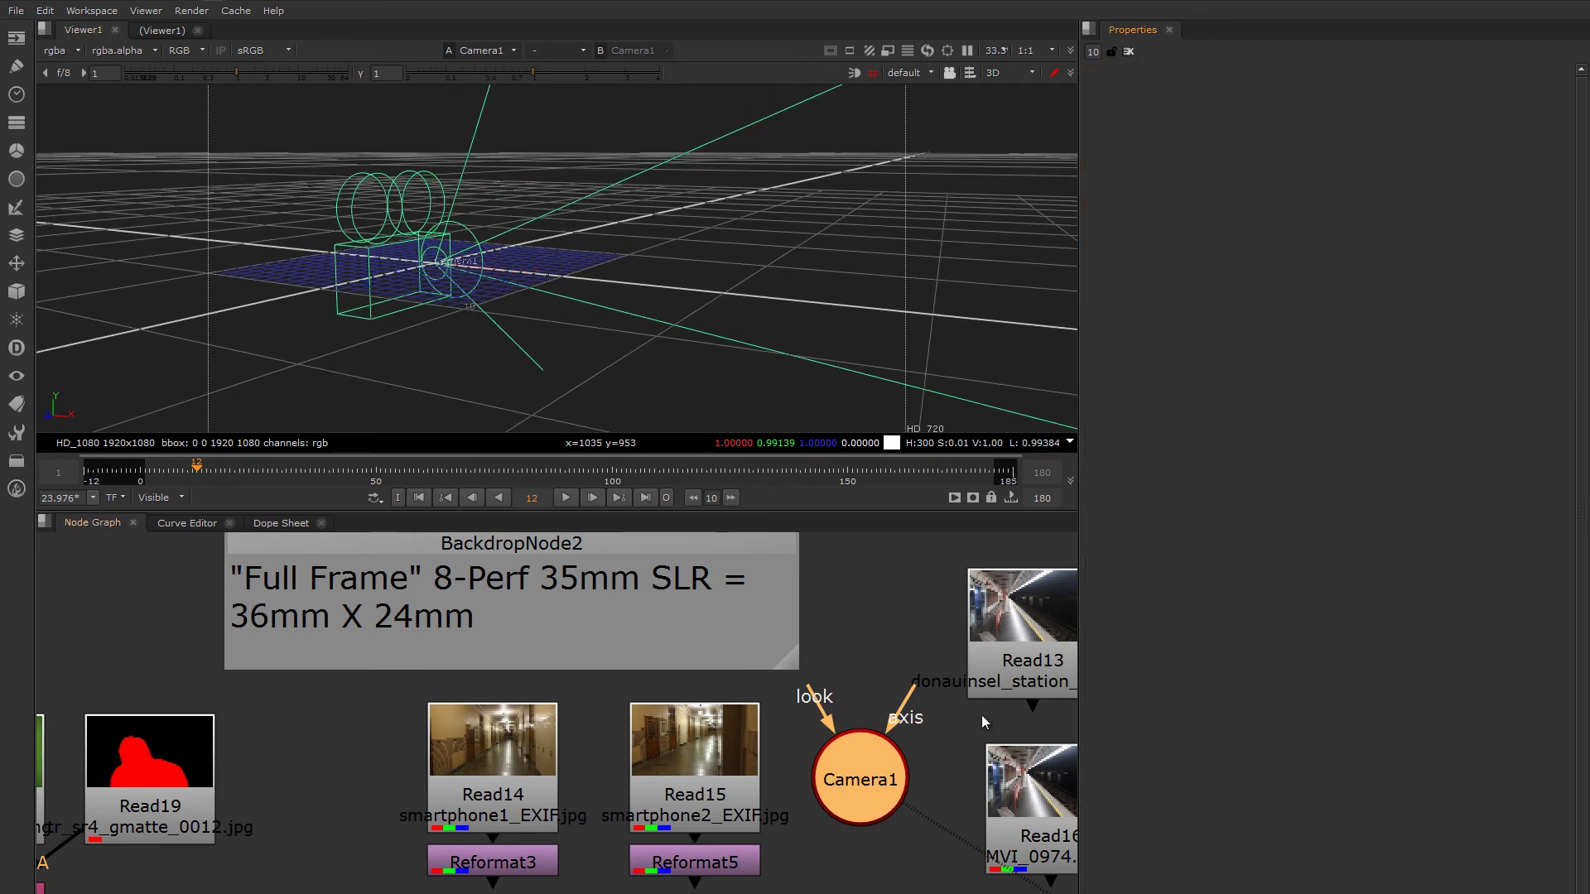
double_click(862, 782)
left_click_drag(750, 406, 599, 367, "ctrl")
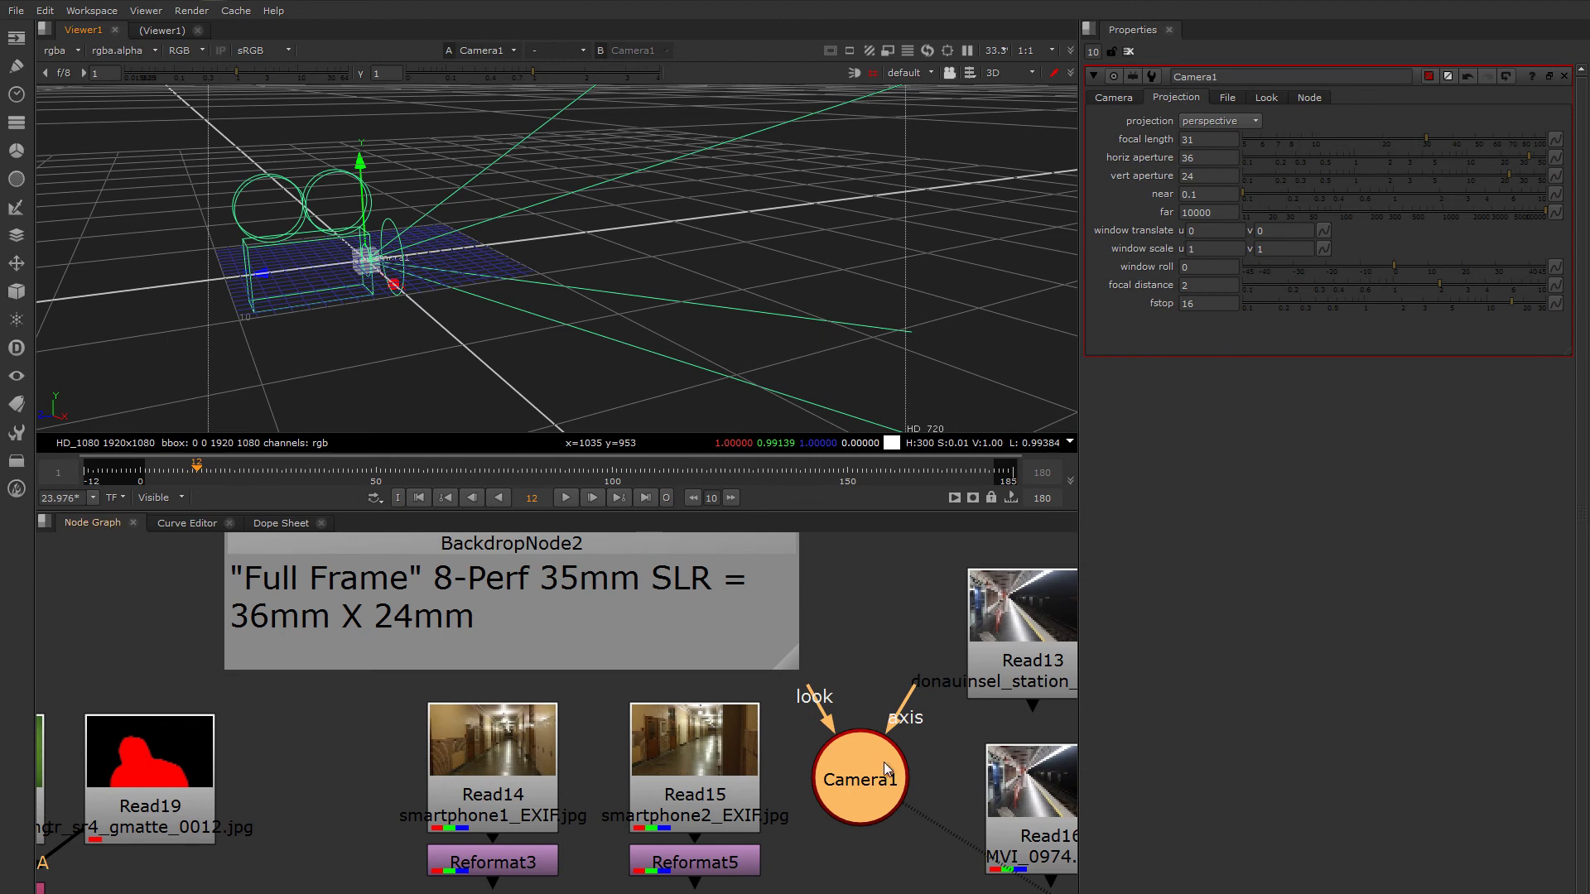
- Pan the Node Graph to bring the backdrop, Read19, Read18 and Copy1 into view
middle_click_drag(848, 783, 555, 739)
scroll(781, 772, "down", 4)
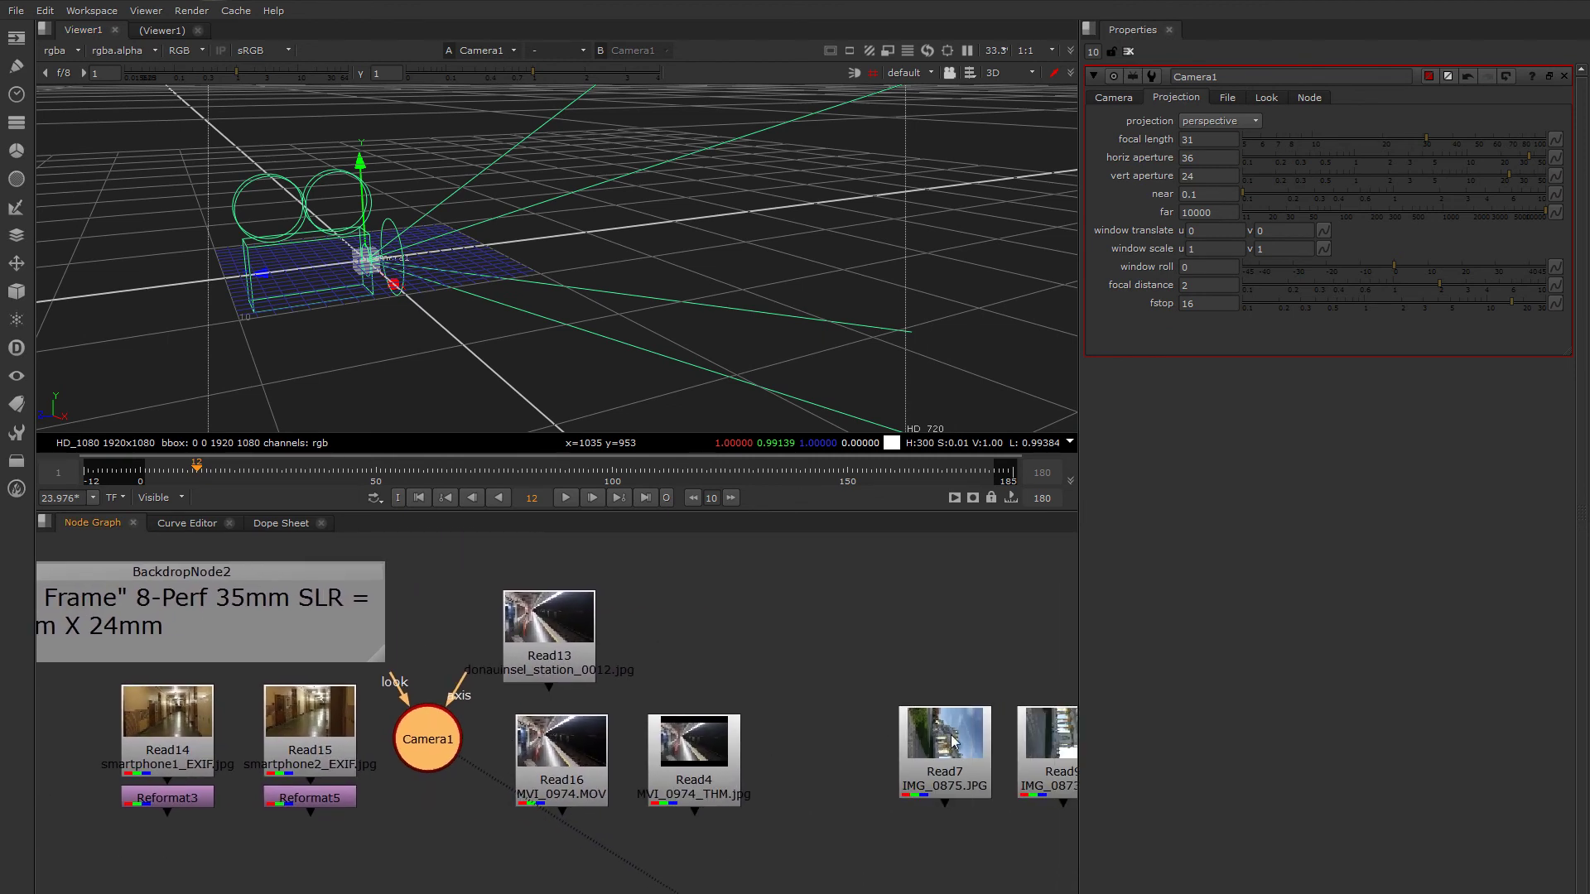
middle_click_drag(810, 745, 674, 737)
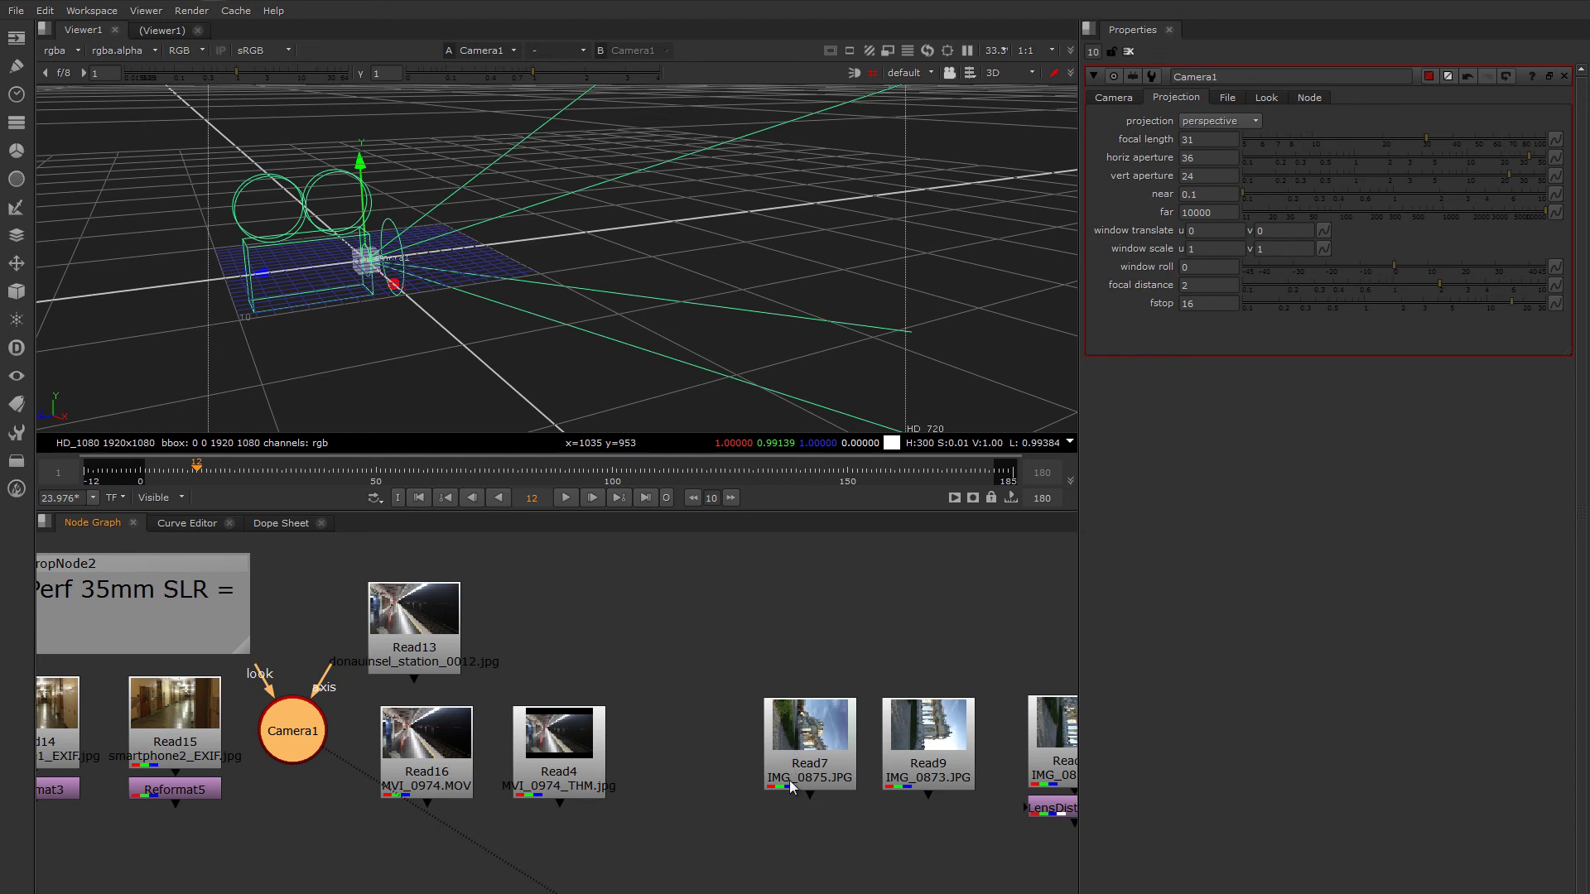
middle_click_drag(739, 768, 760, 767)
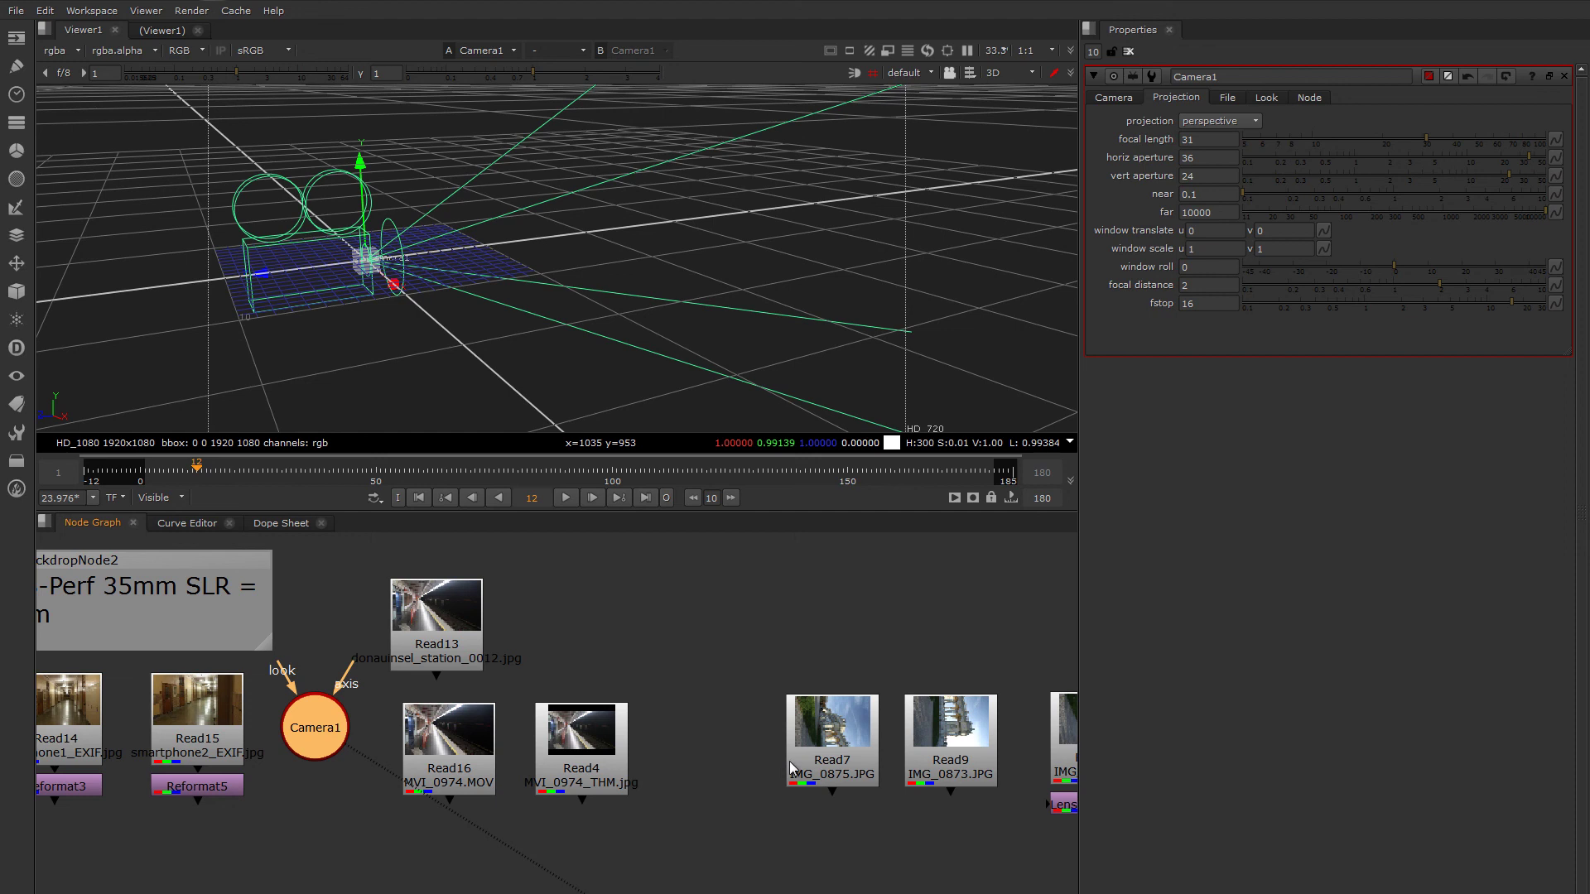
middle_click_drag(300, 743, 587, 726)
middle_click_drag(360, 752, 788, 719)
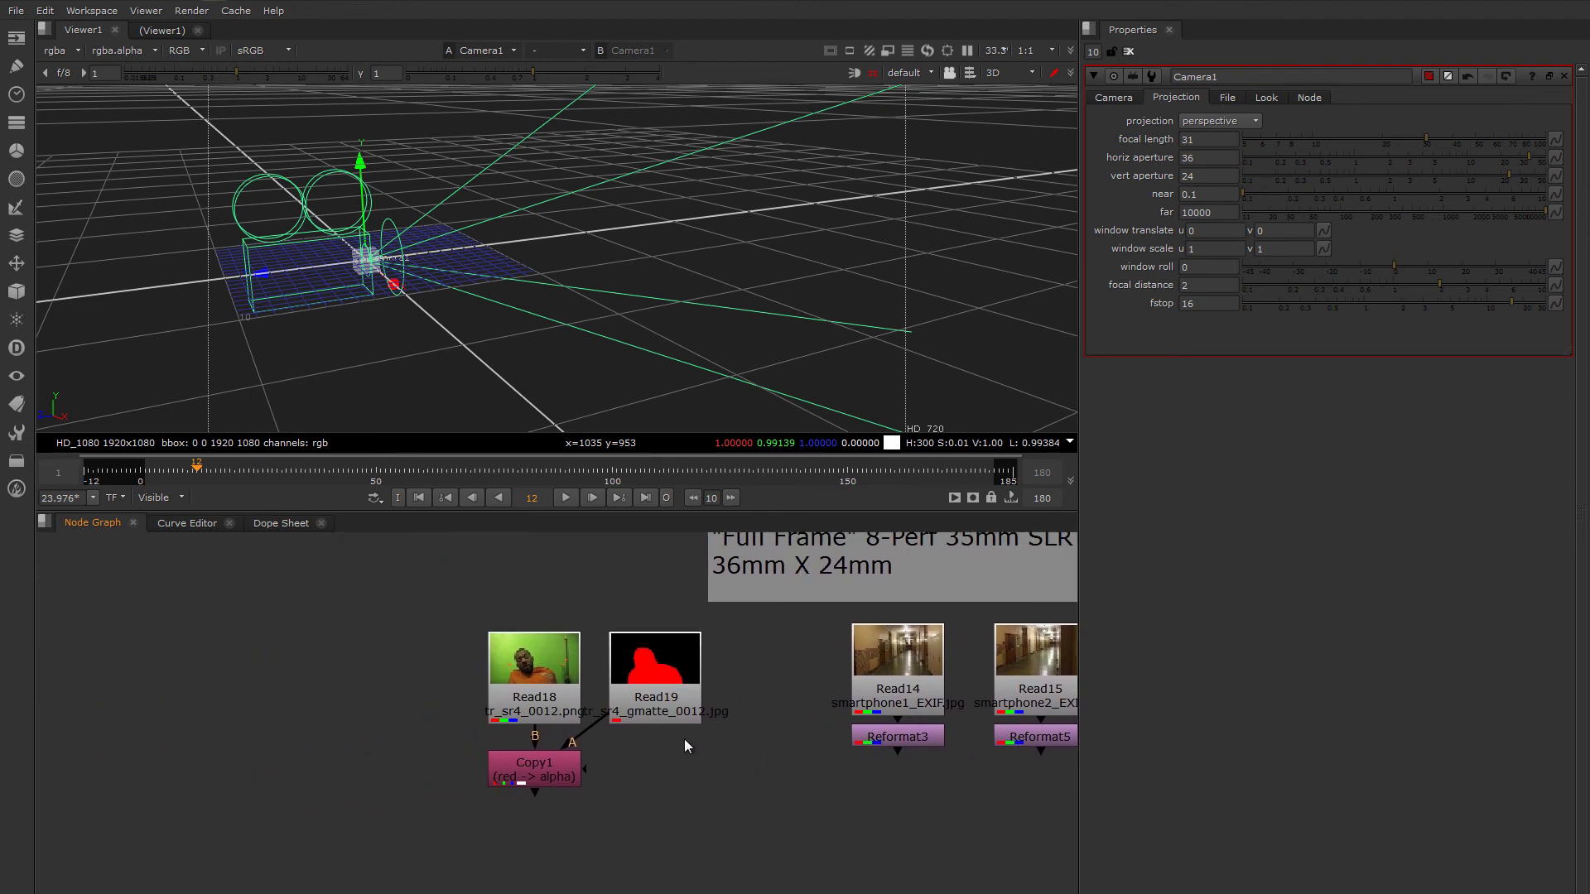
- Zoom in on the Read18 node and show its green-screen footage in the viewer
middle_click_drag(684, 739, 735, 689)
scroll(704, 687, "up", 3)
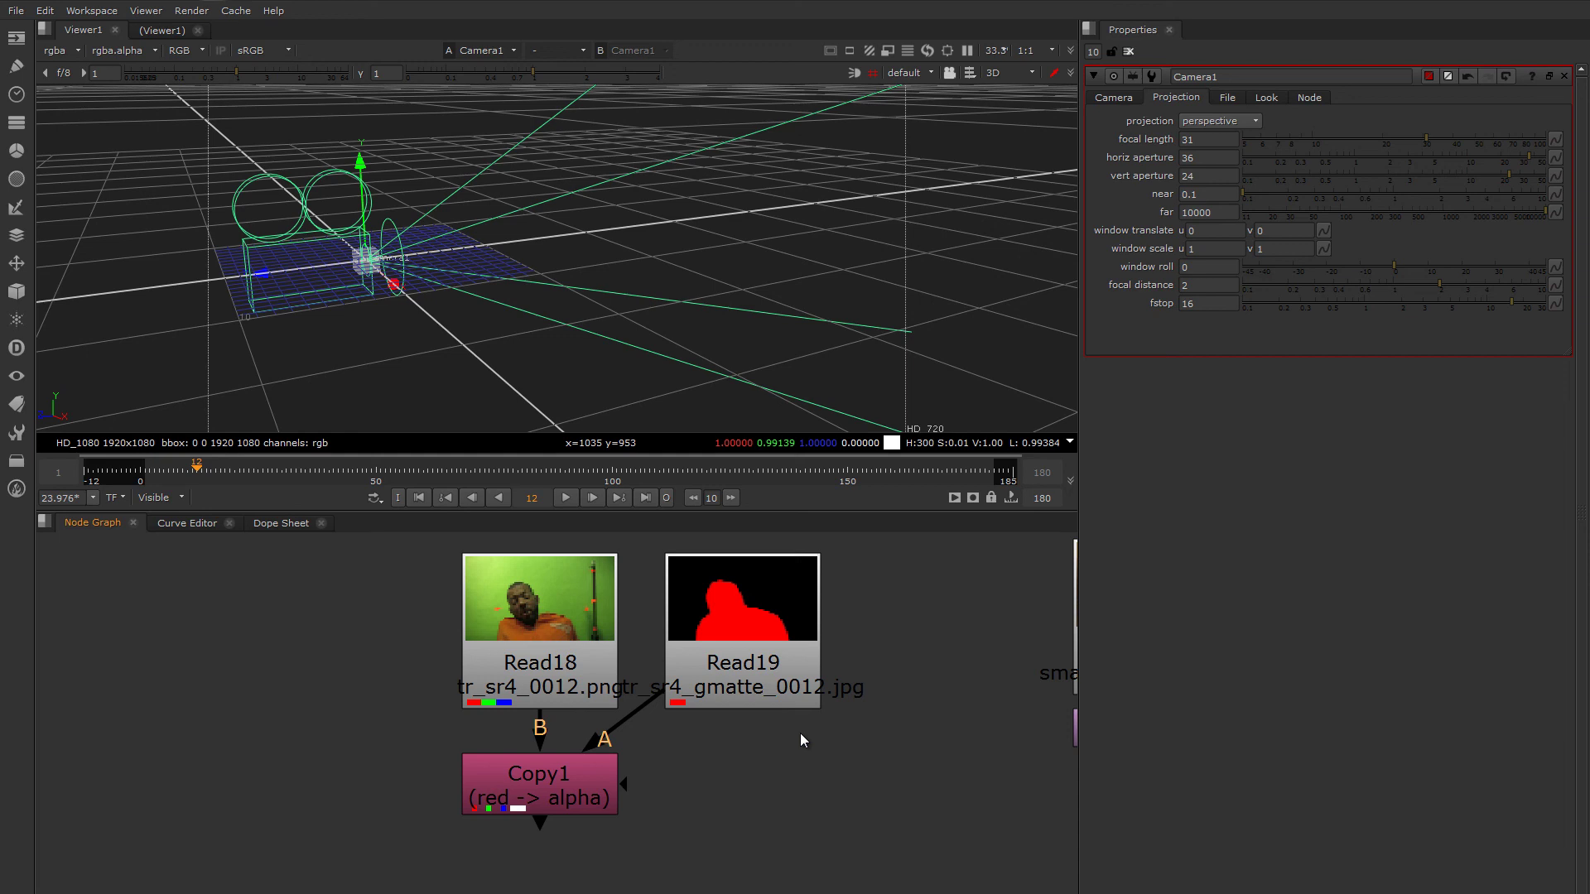
left_click(561, 664)
key("1")
- Scrub Read18's footage to frame 63, then scroll the Node Graph back toward Camera1
left_click_drag(209, 470, 925, 490)
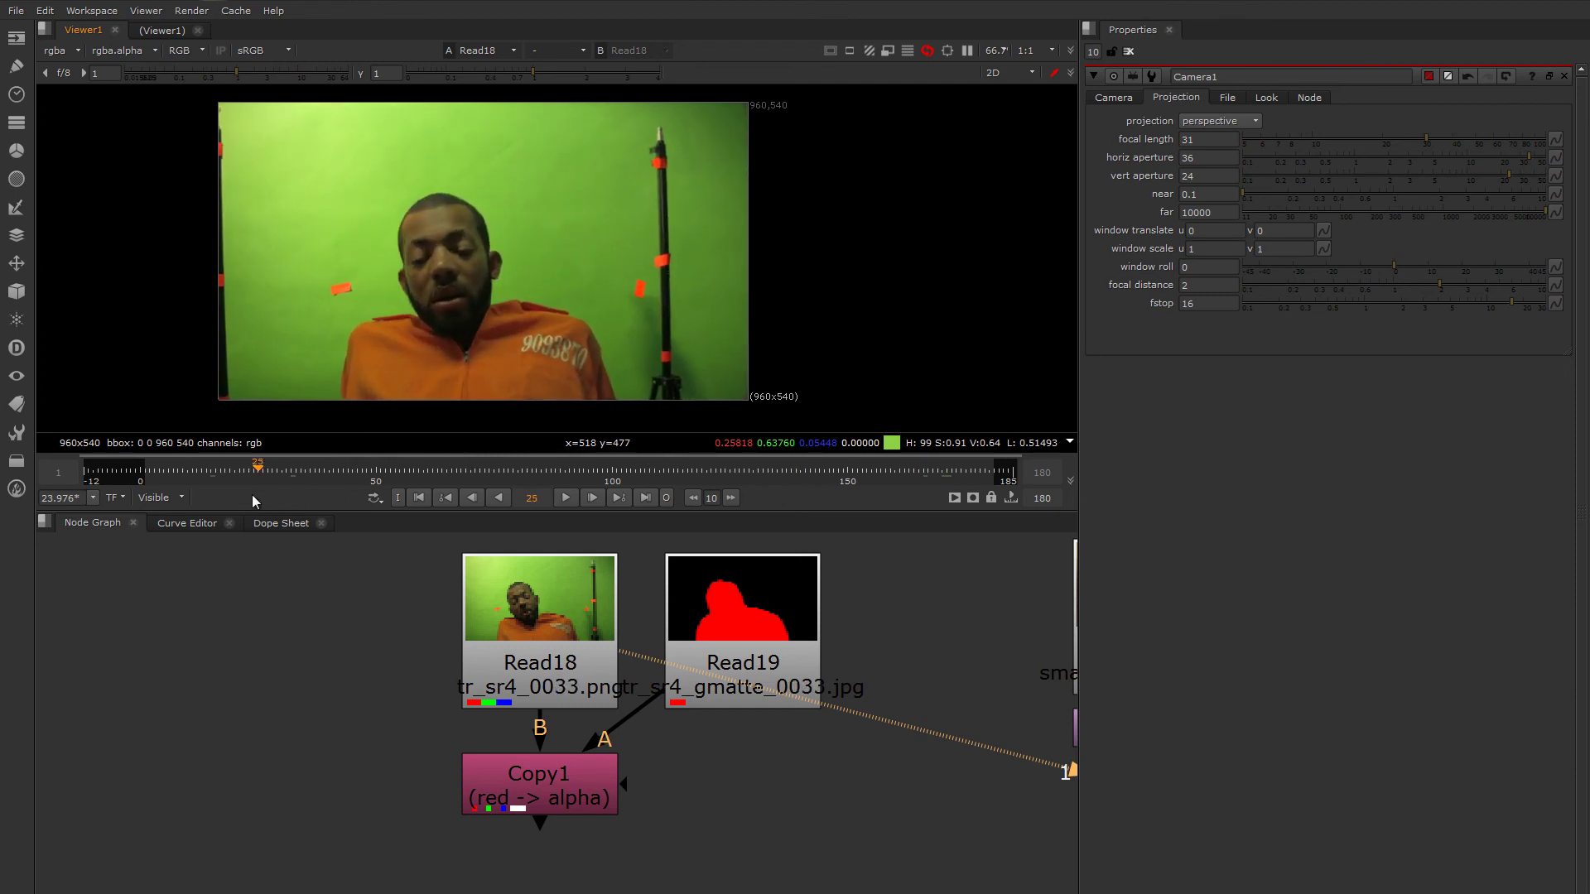
left_click_drag(846, 501, 438, 506)
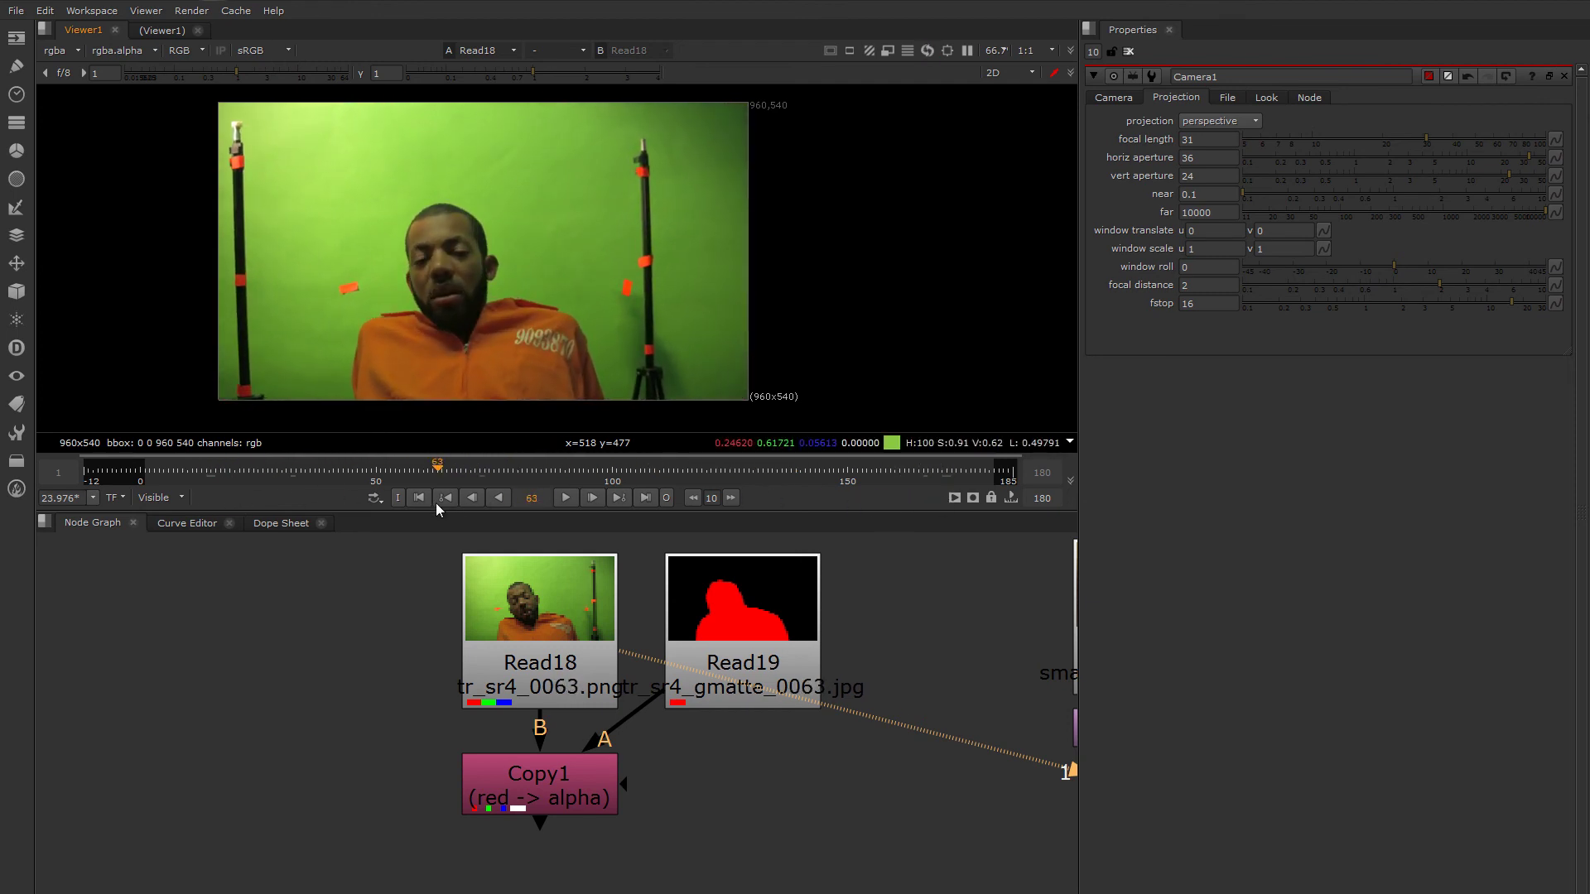
scroll(811, 674, "right", 10)
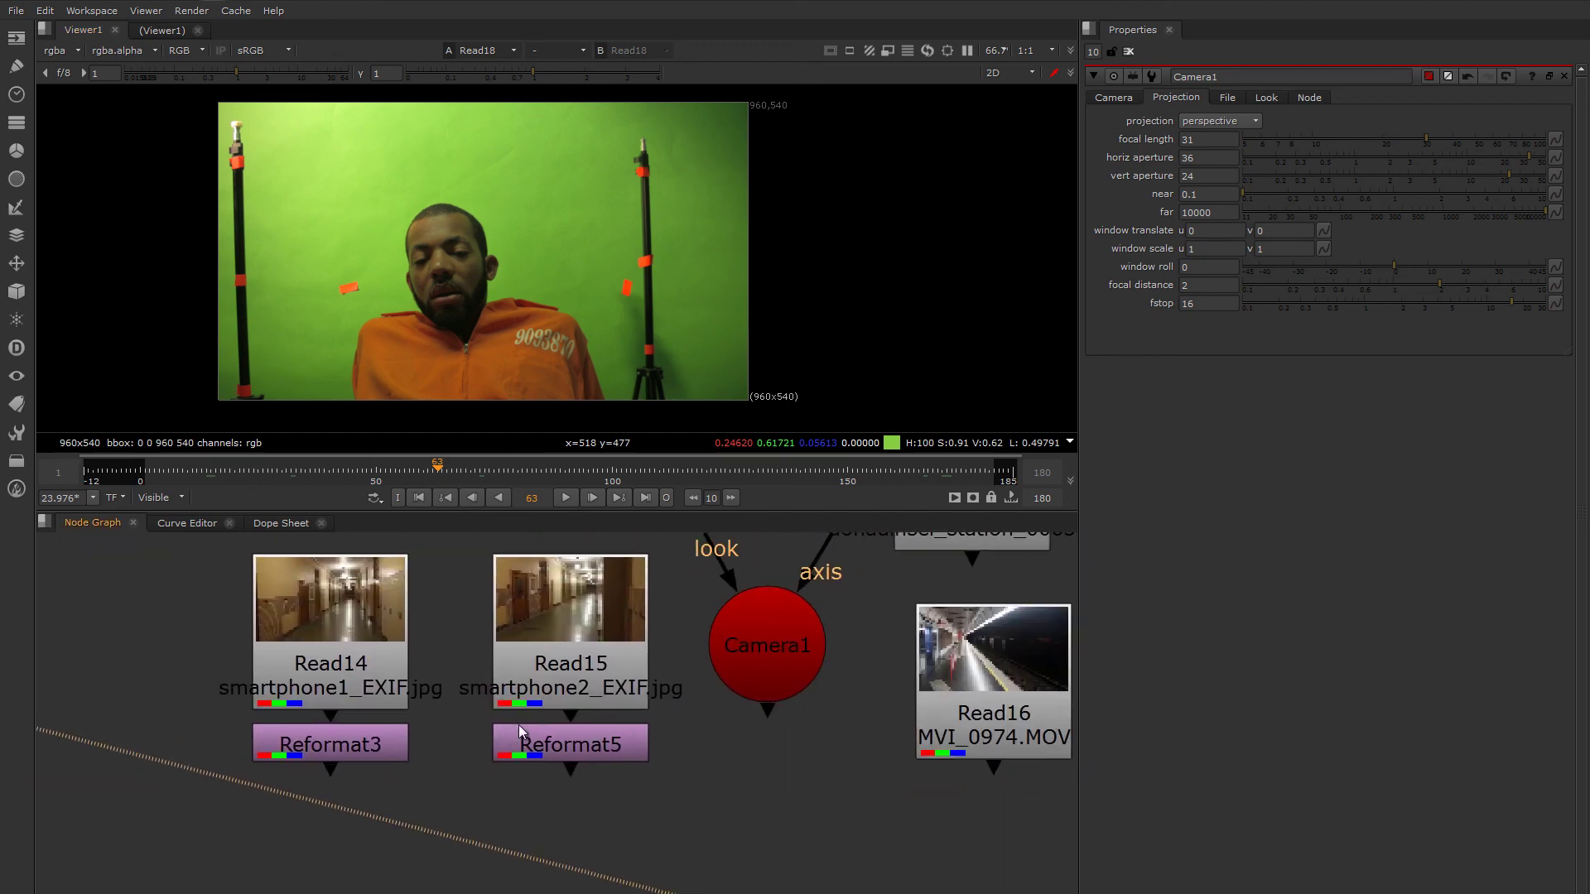